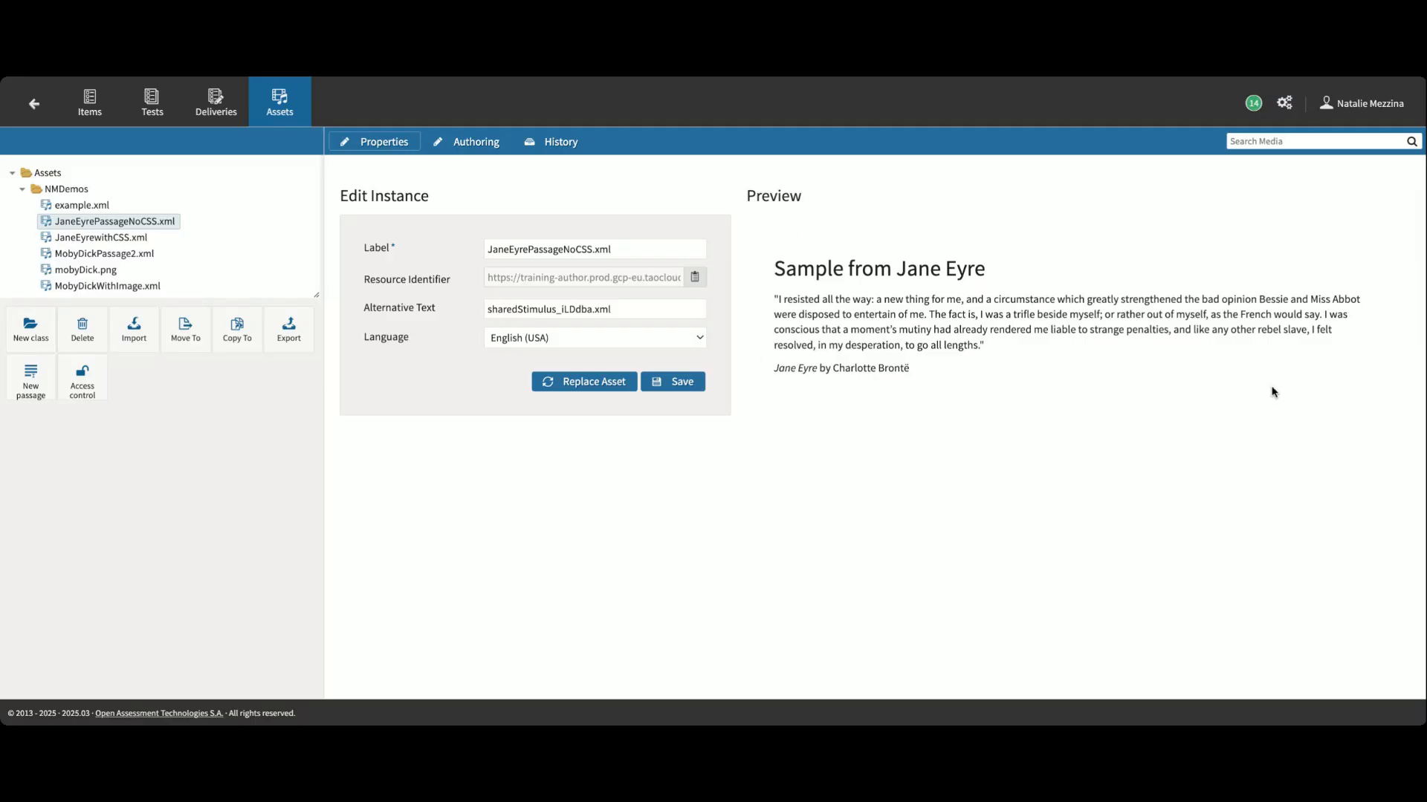
# Open JaneEyrePassageNoCSS.xml for authoring, preview the passage at actual size and close the preview.
pyautogui.click(459, 143)
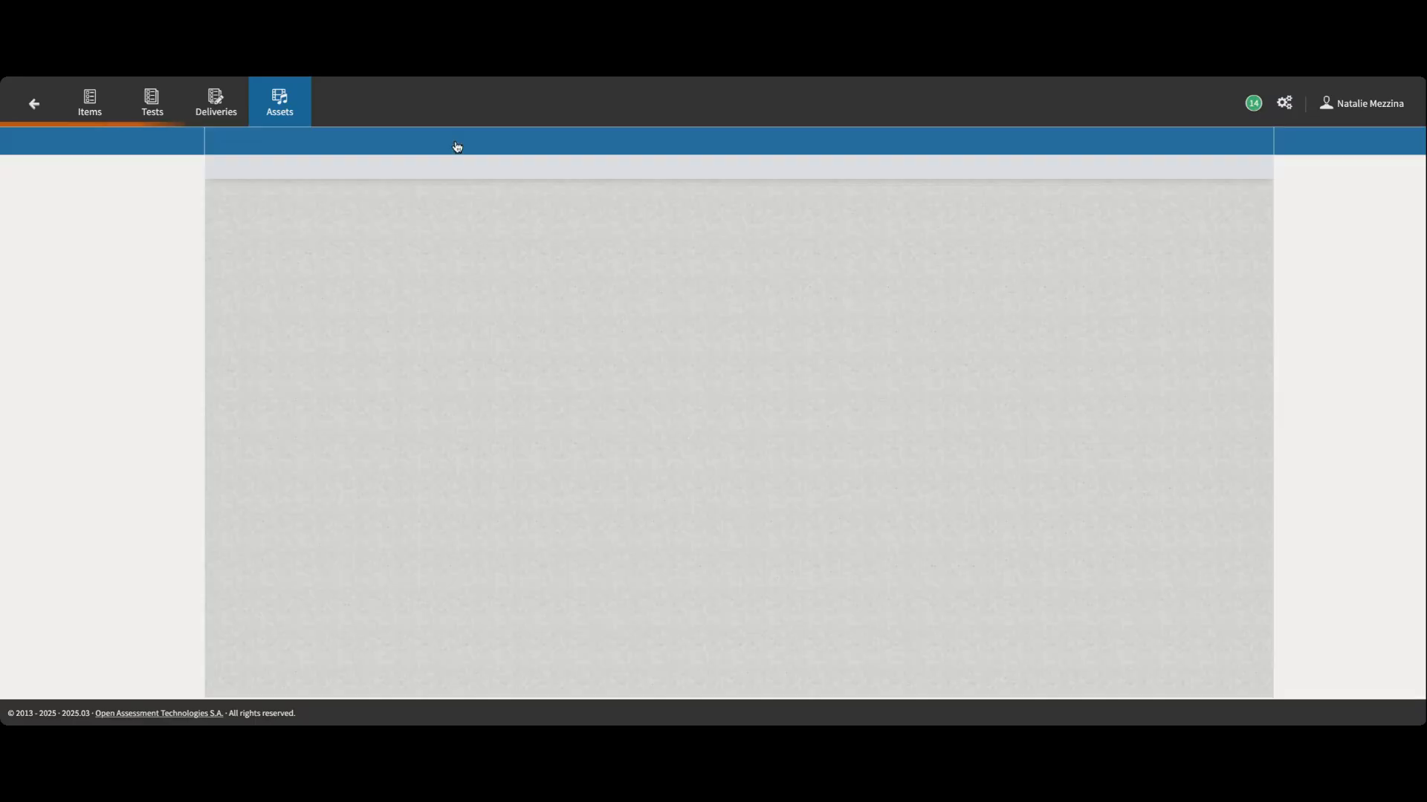
pyautogui.click(321, 144)
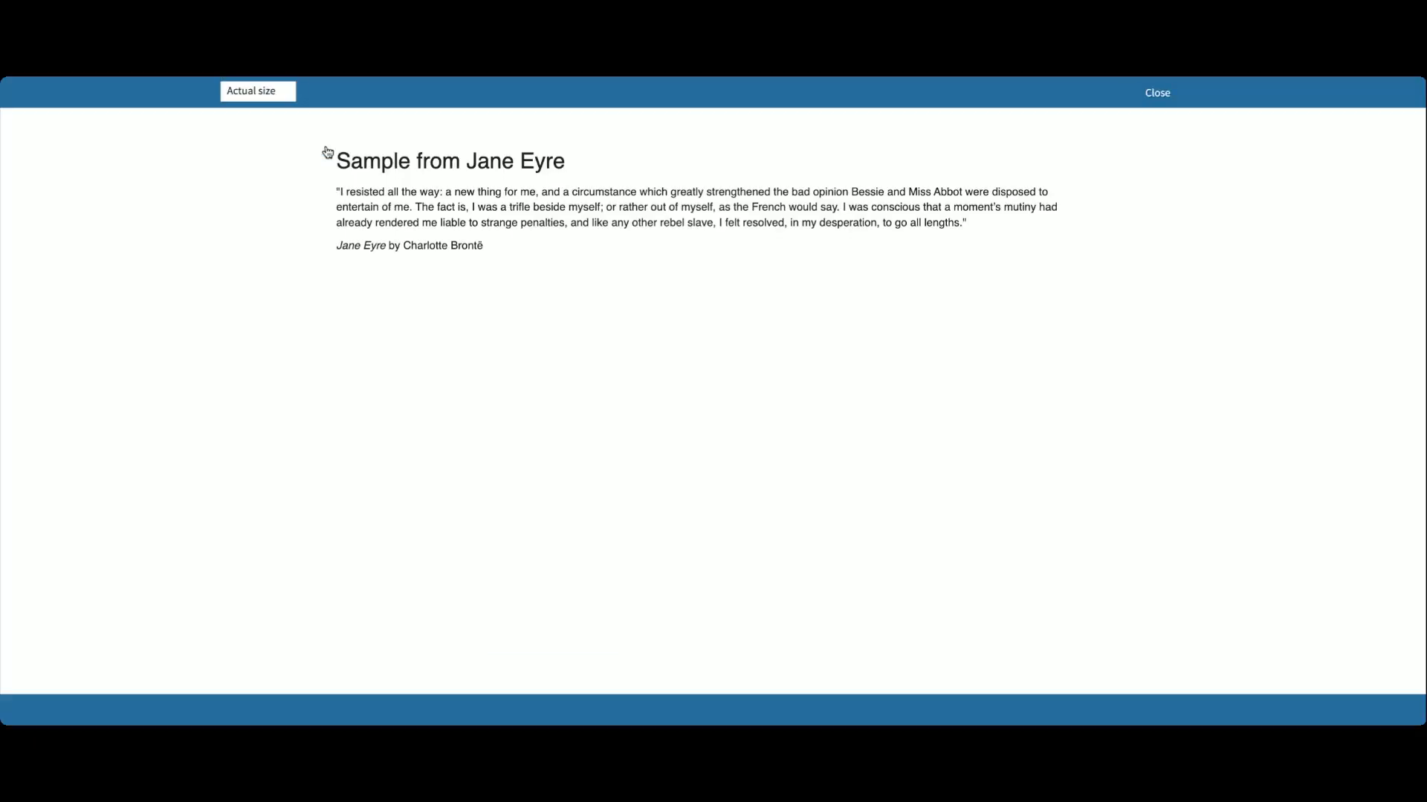
pyautogui.click(1150, 93)
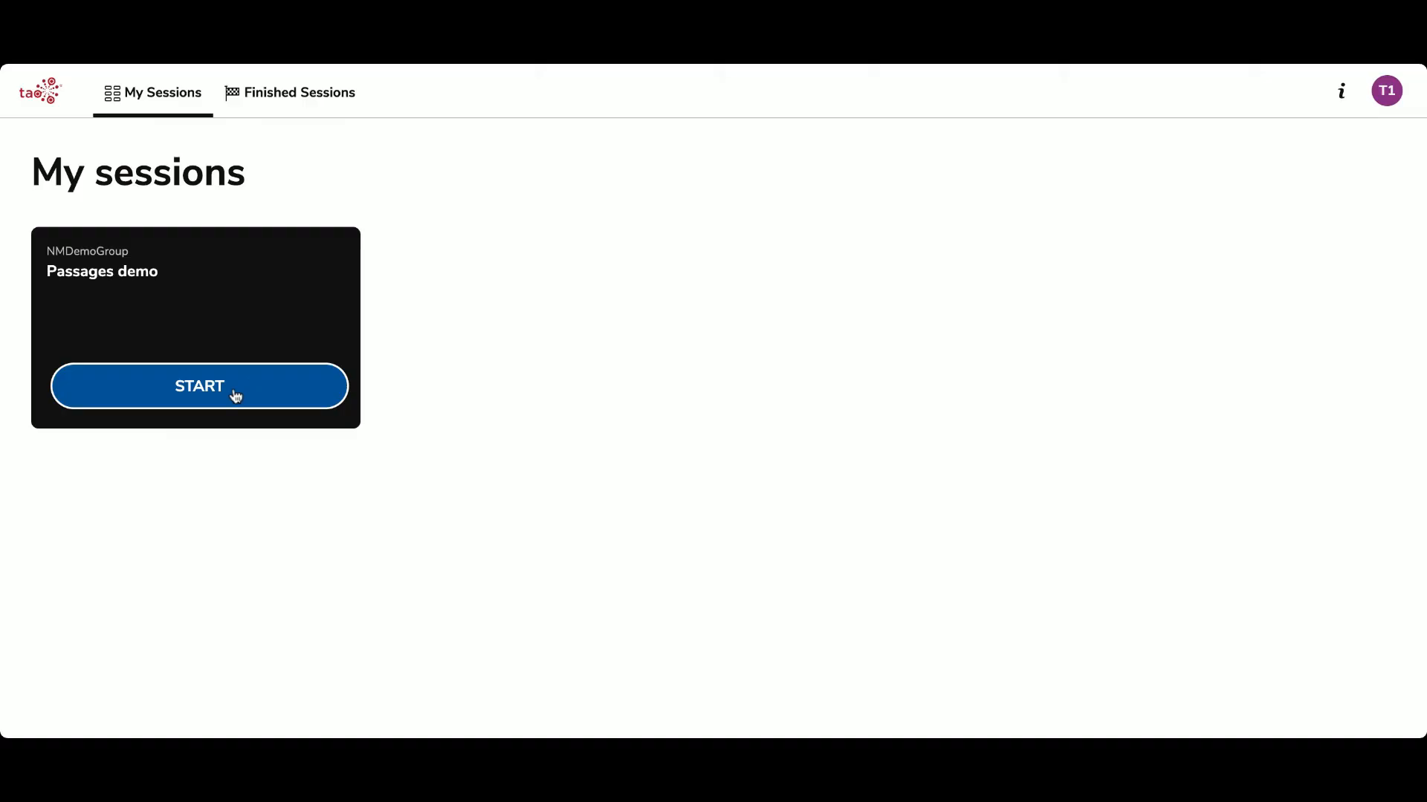
# Start the Passages demo session and look through its three items, including the passage and questions of the last one.
pyautogui.click(235, 394)
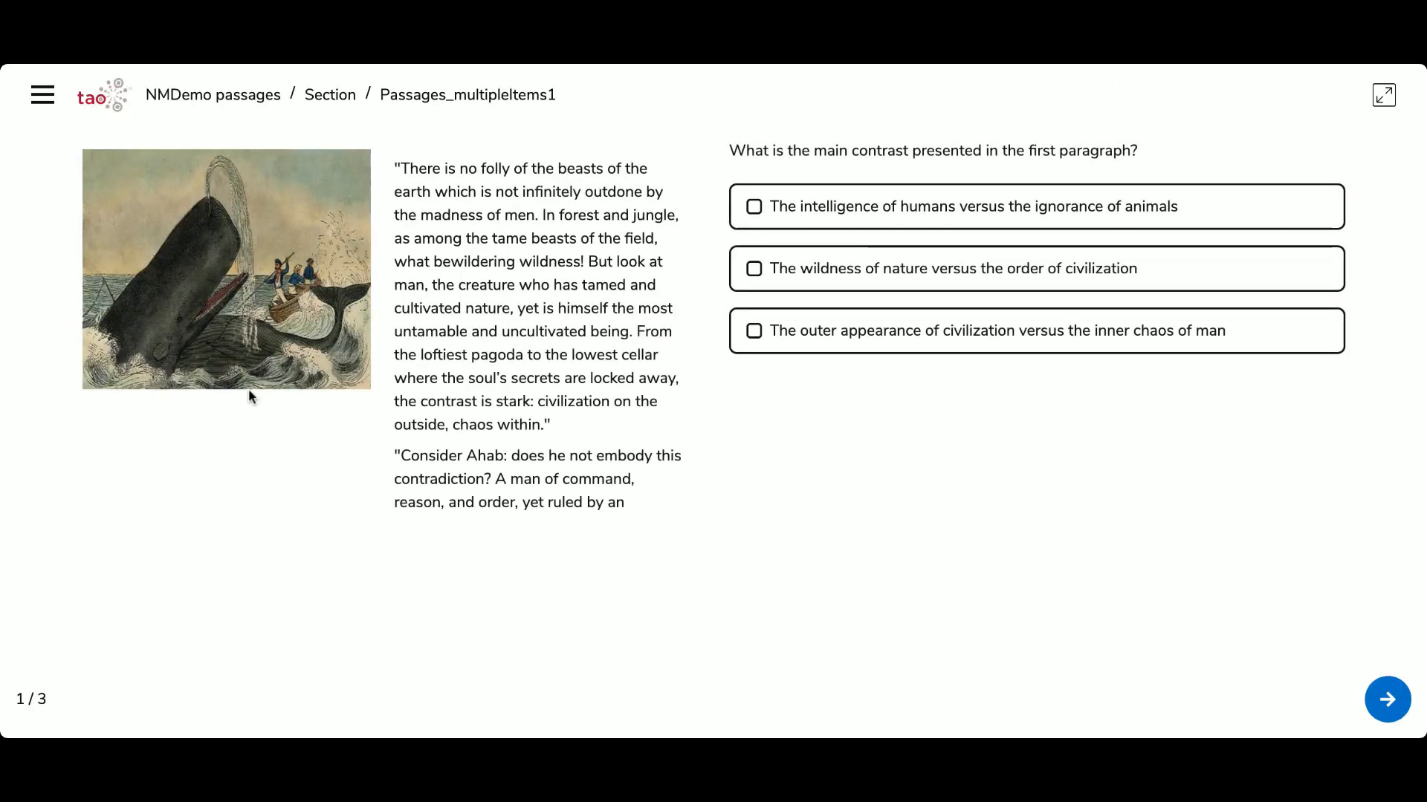
pyautogui.click(1388, 699)
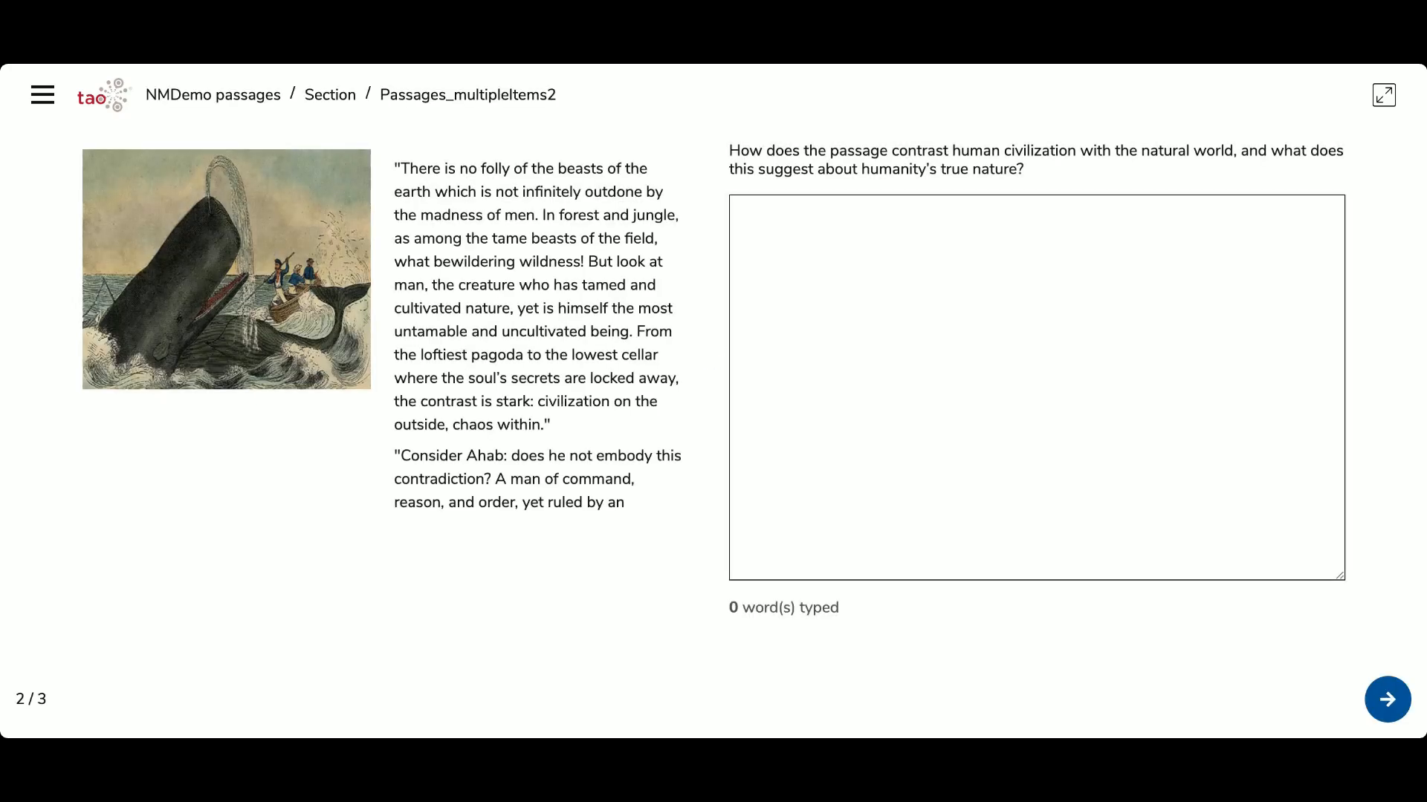
pyautogui.click(1387, 699)
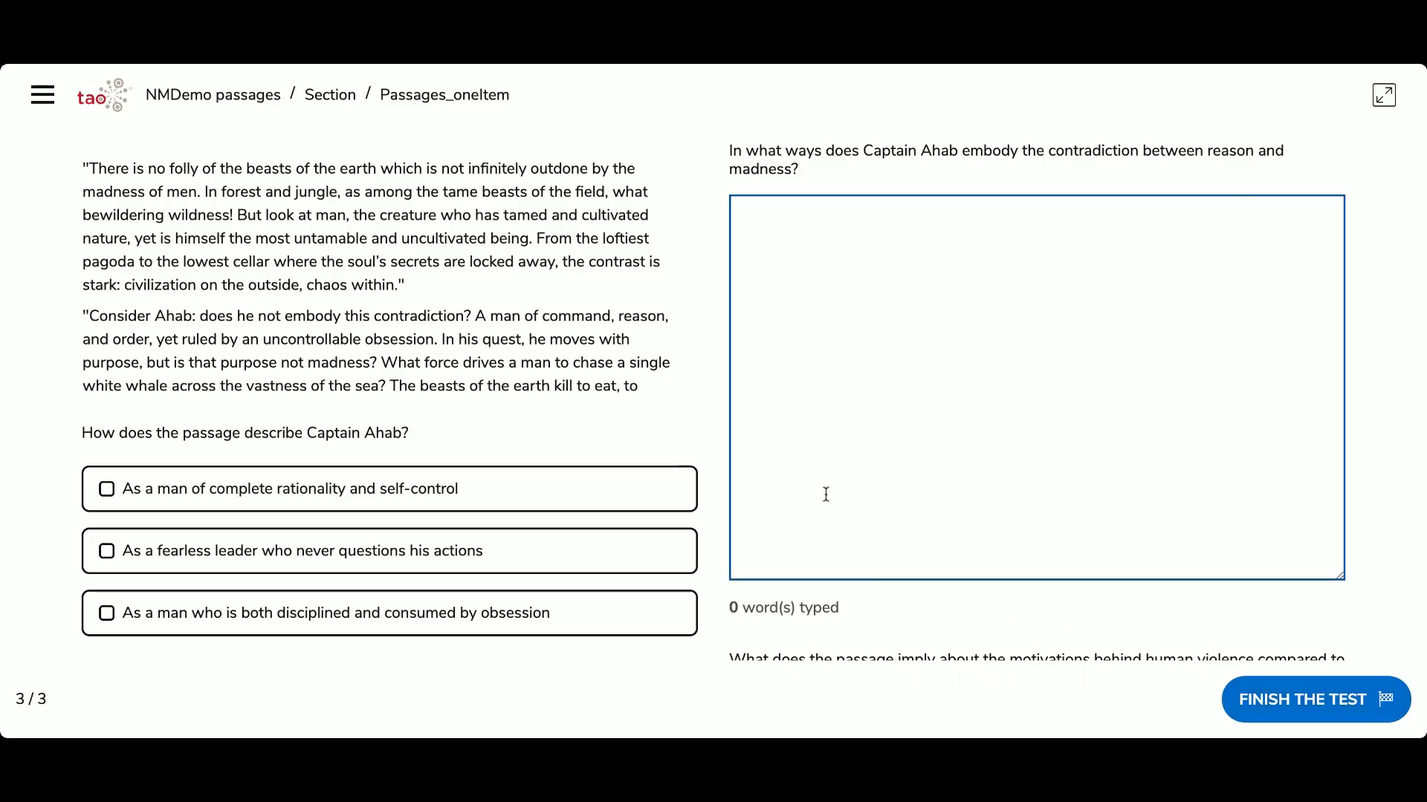
pyautogui.scroll(-1, 542, 368)
pyautogui.scroll(1, 542, 368)
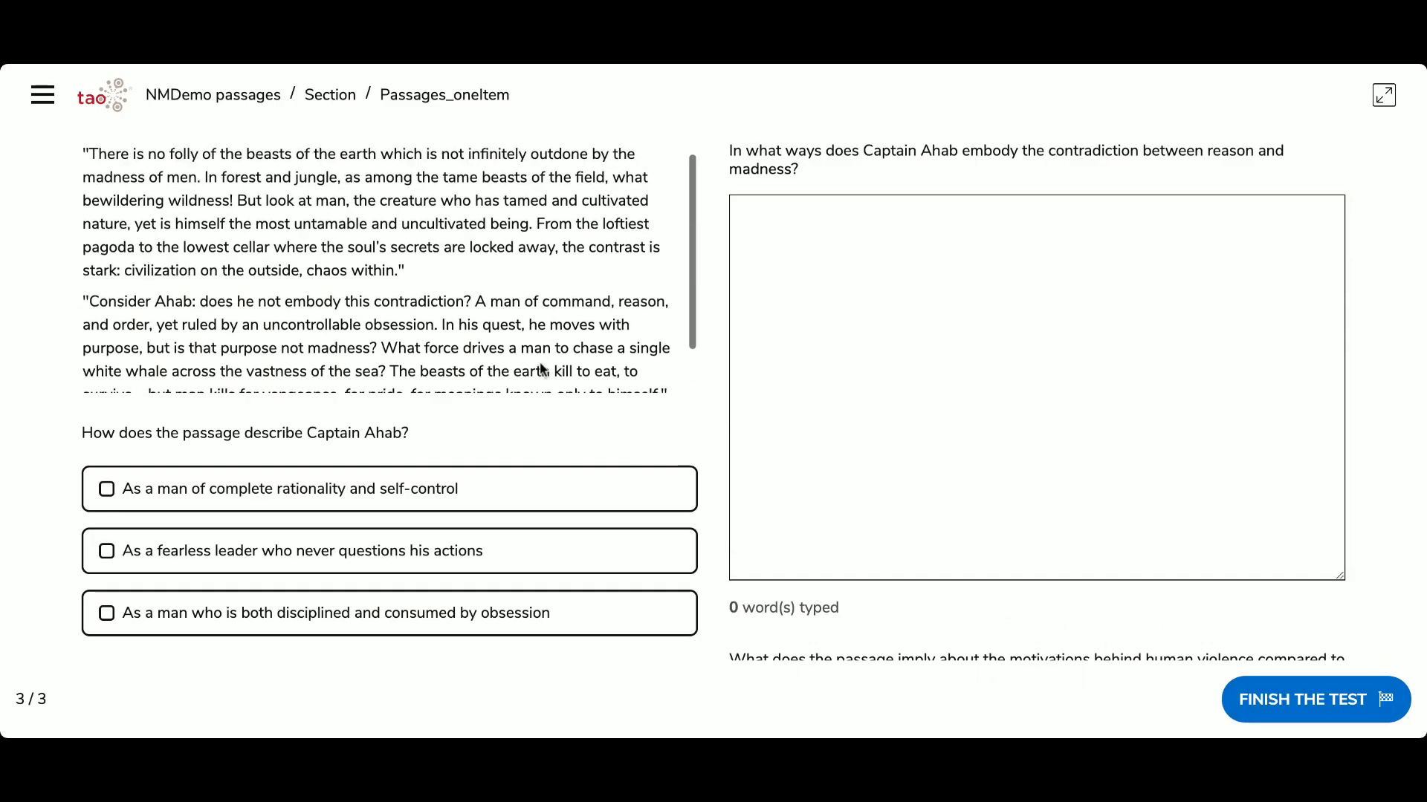
pyautogui.scroll(-7, 917, 455)
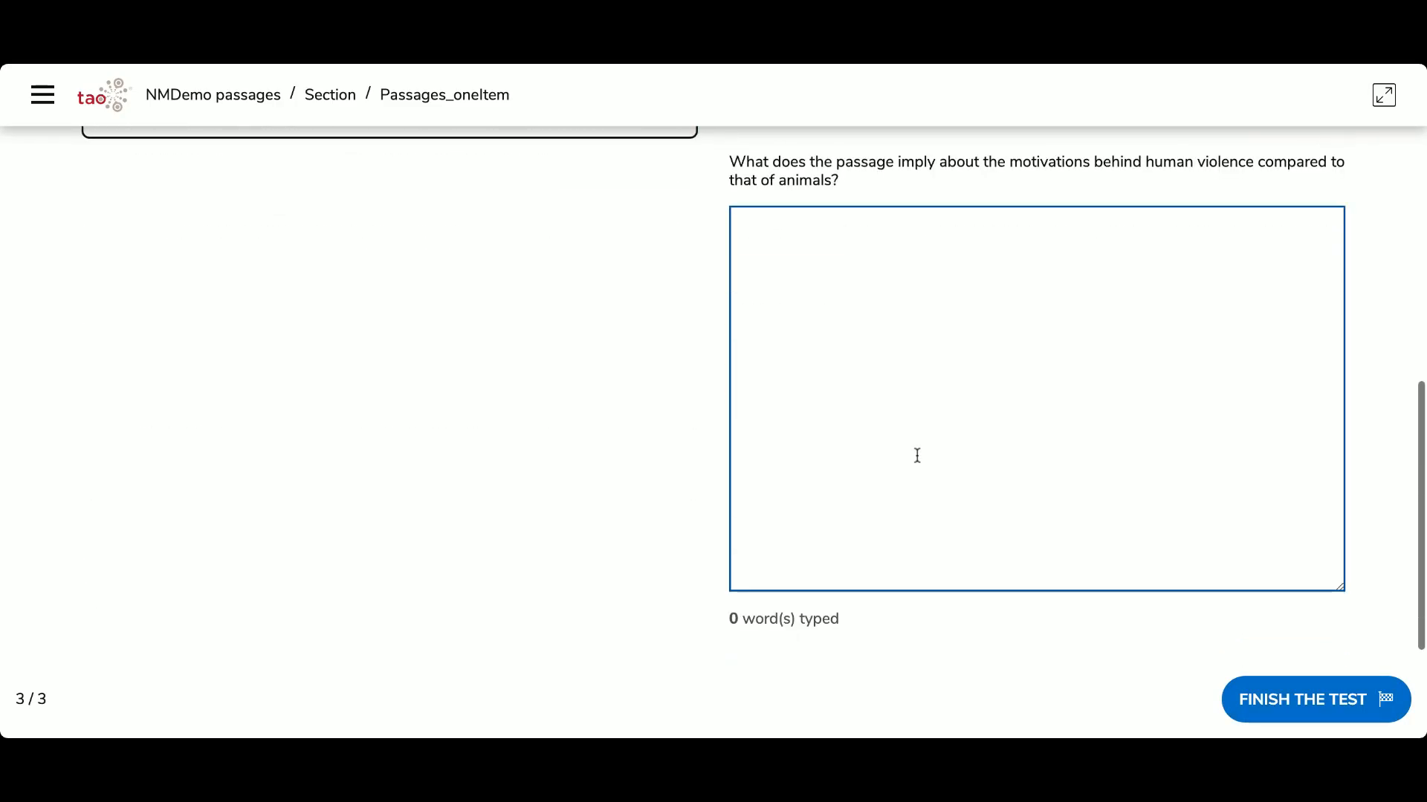
pyautogui.scroll(6, 916, 455)
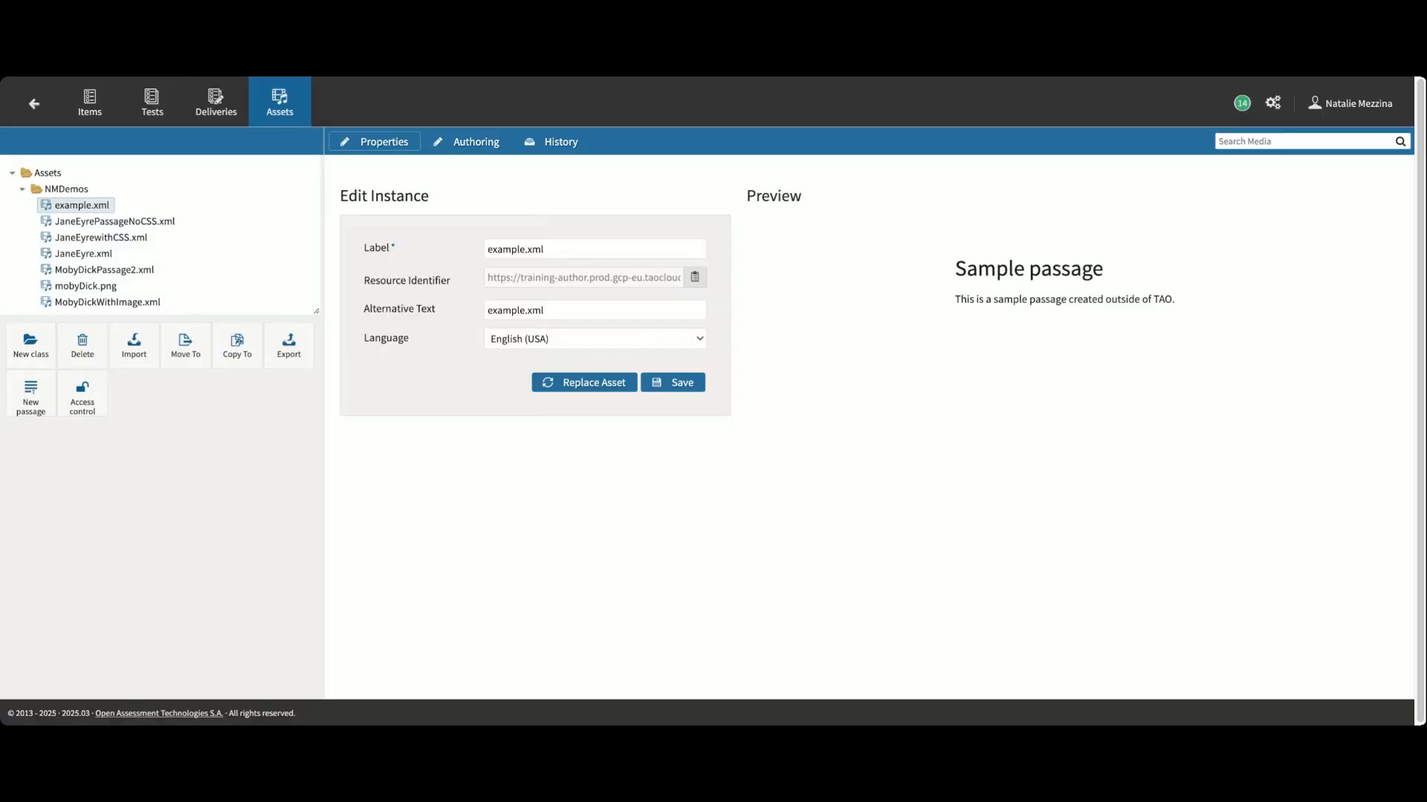
# View the passages in the NMDemos folder one after another, from example.xml to MobyDickWithImage.xml.
pyautogui.click(57, 206)
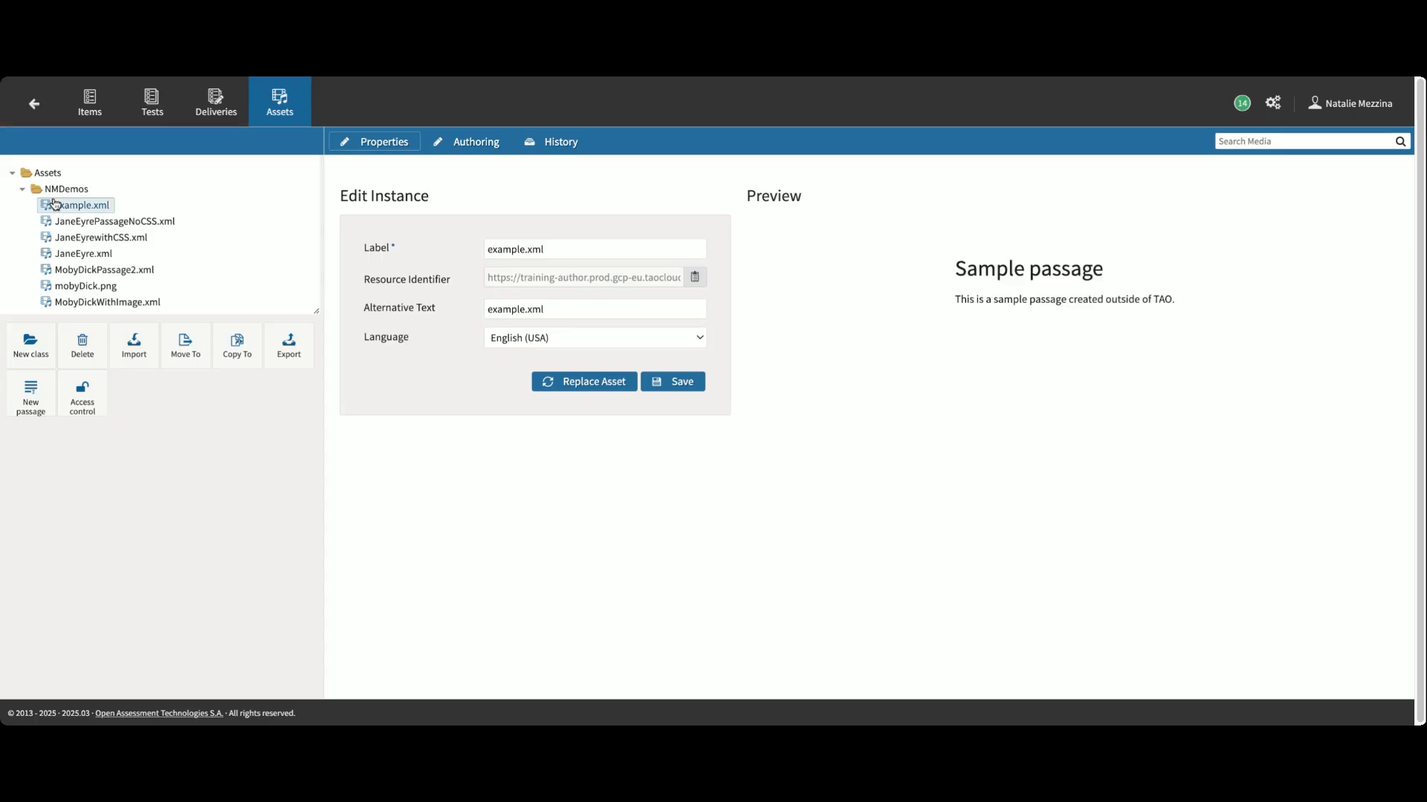
pyautogui.click(57, 223)
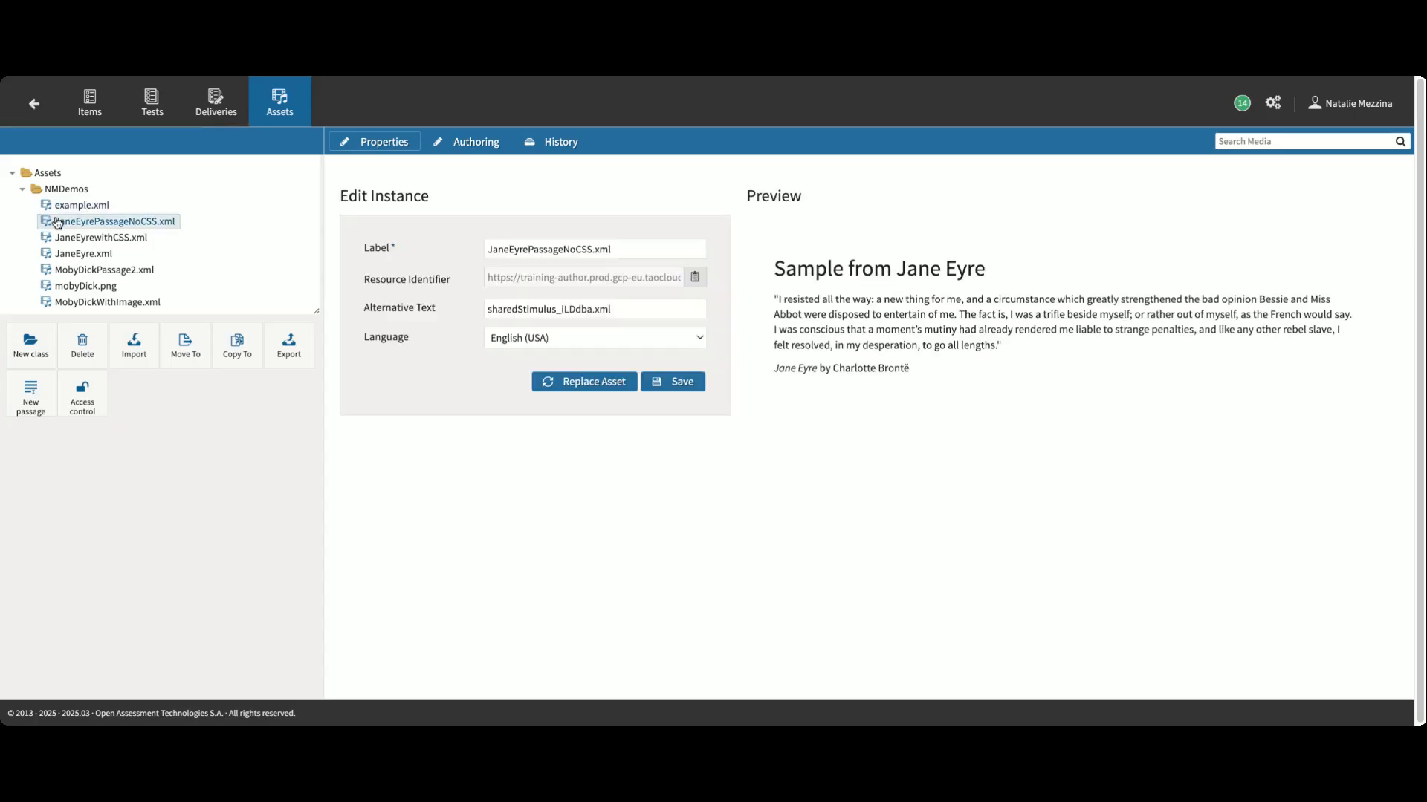
pyautogui.click(56, 236)
pyautogui.click(60, 255)
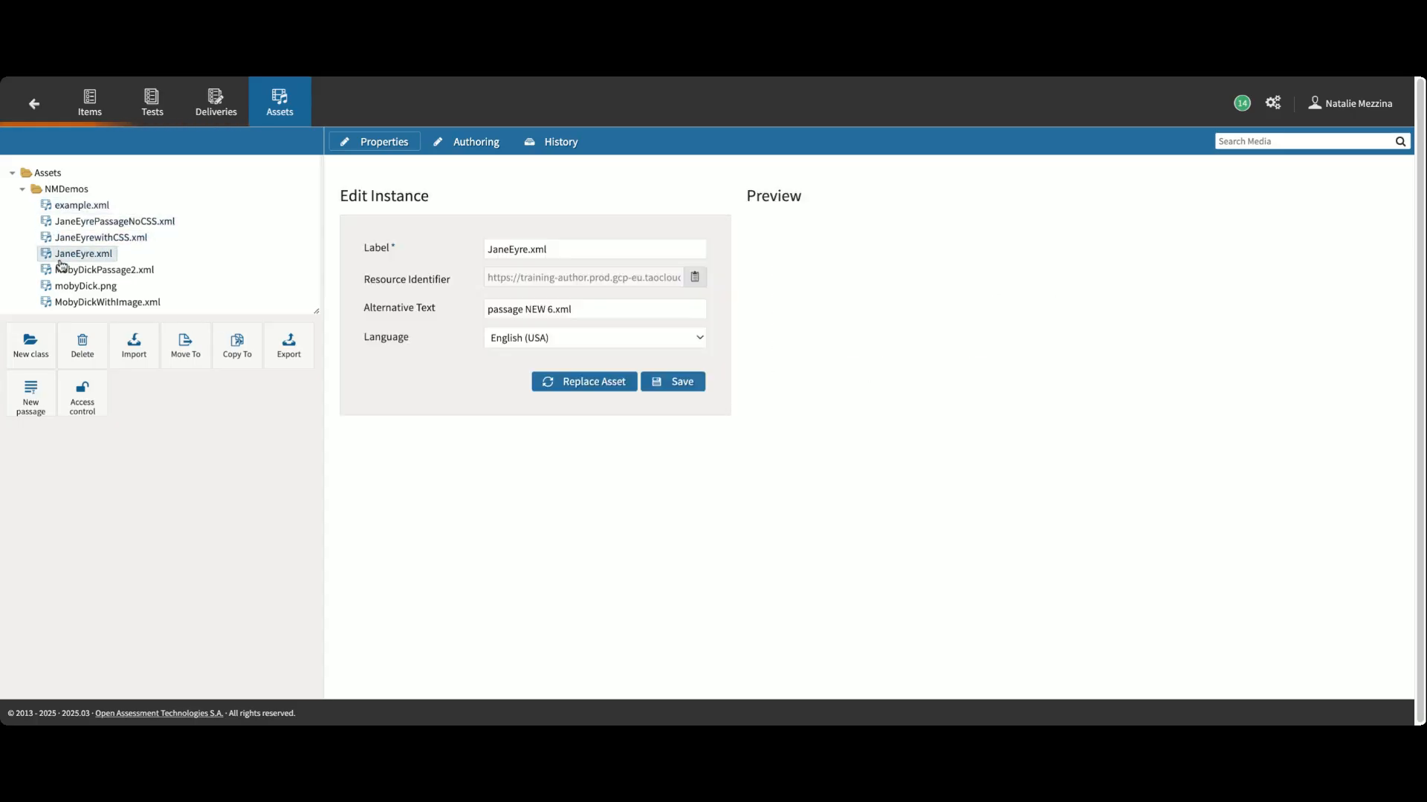
pyautogui.click(63, 270)
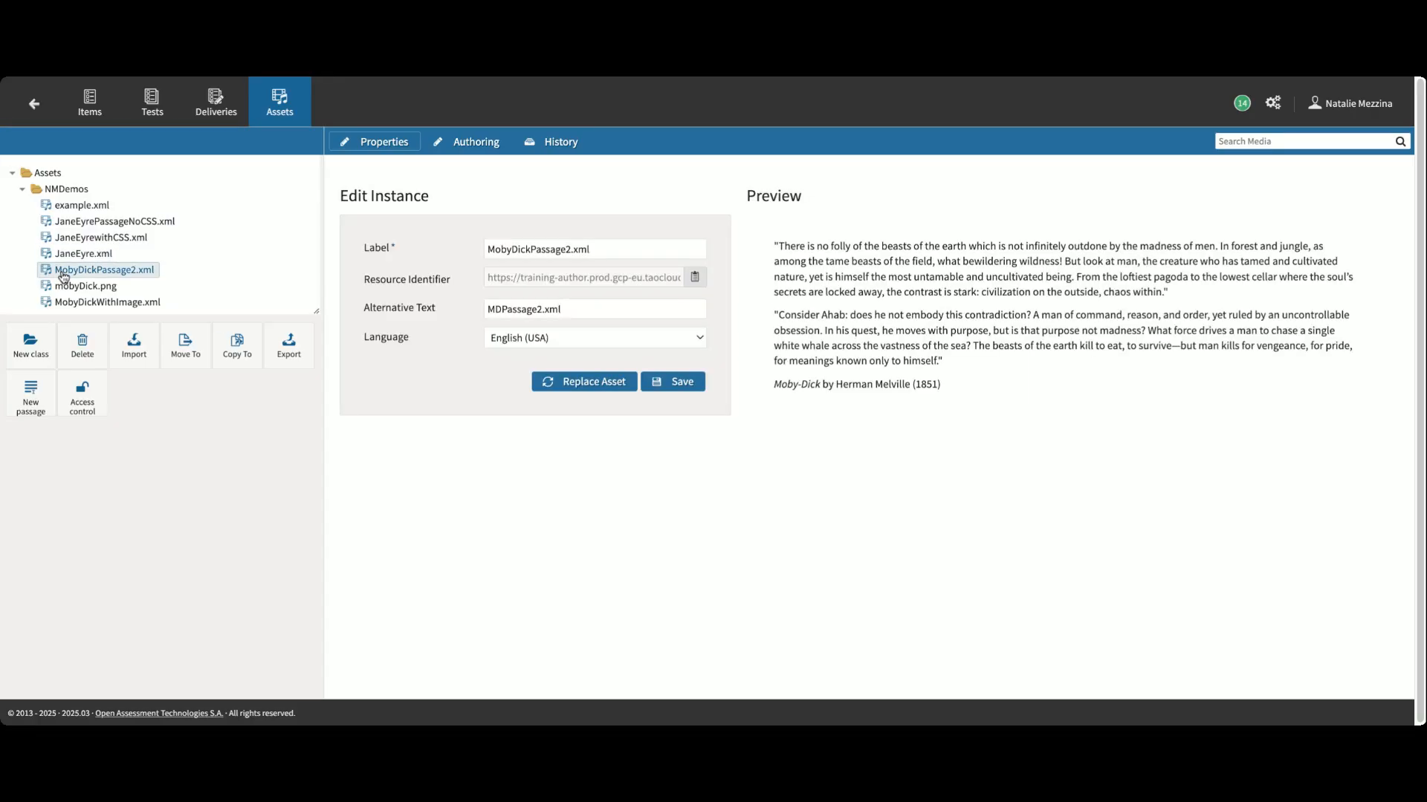
pyautogui.click(67, 303)
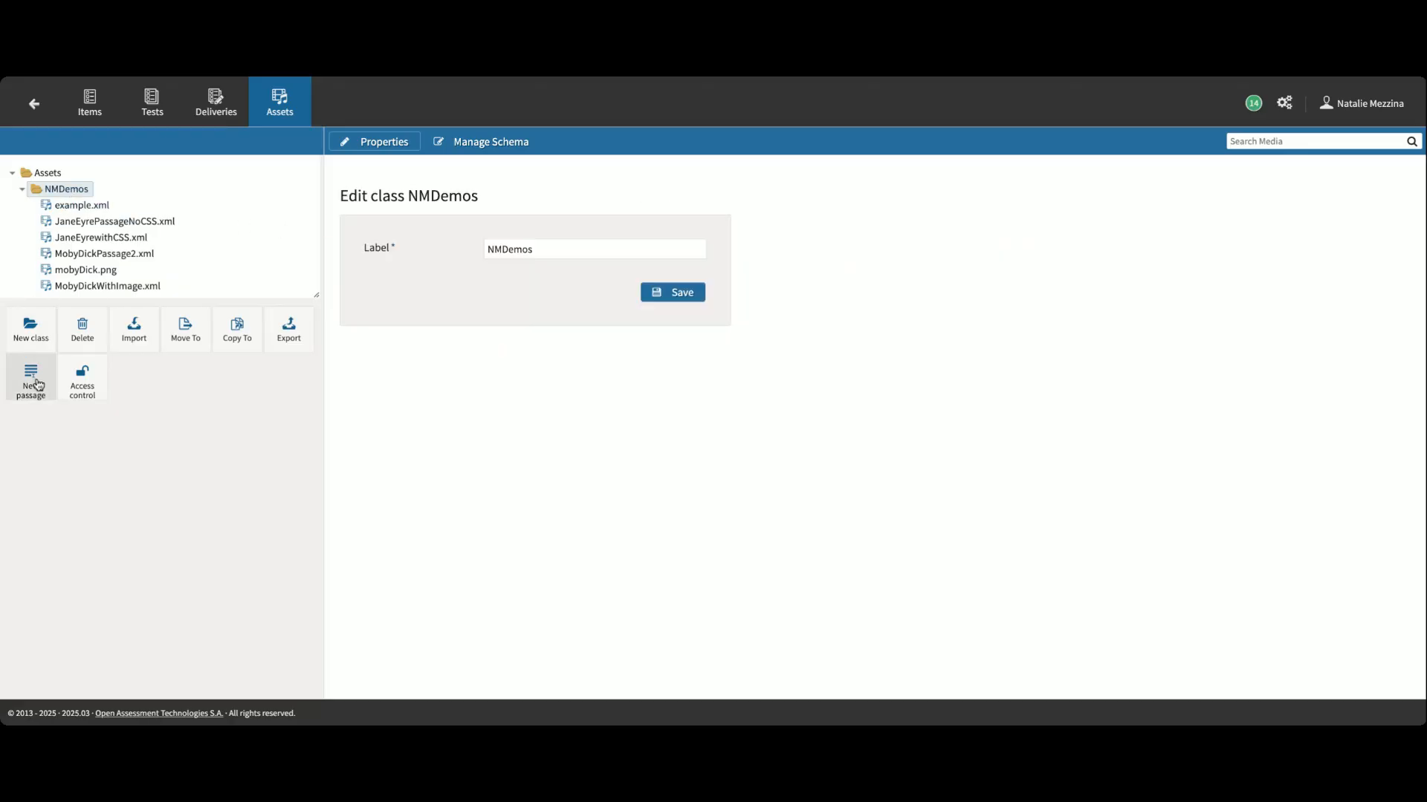
# Create a new passage in the NMDemos folder, label it JaneEyre.xml and save its properties.
pyautogui.click(37, 385)
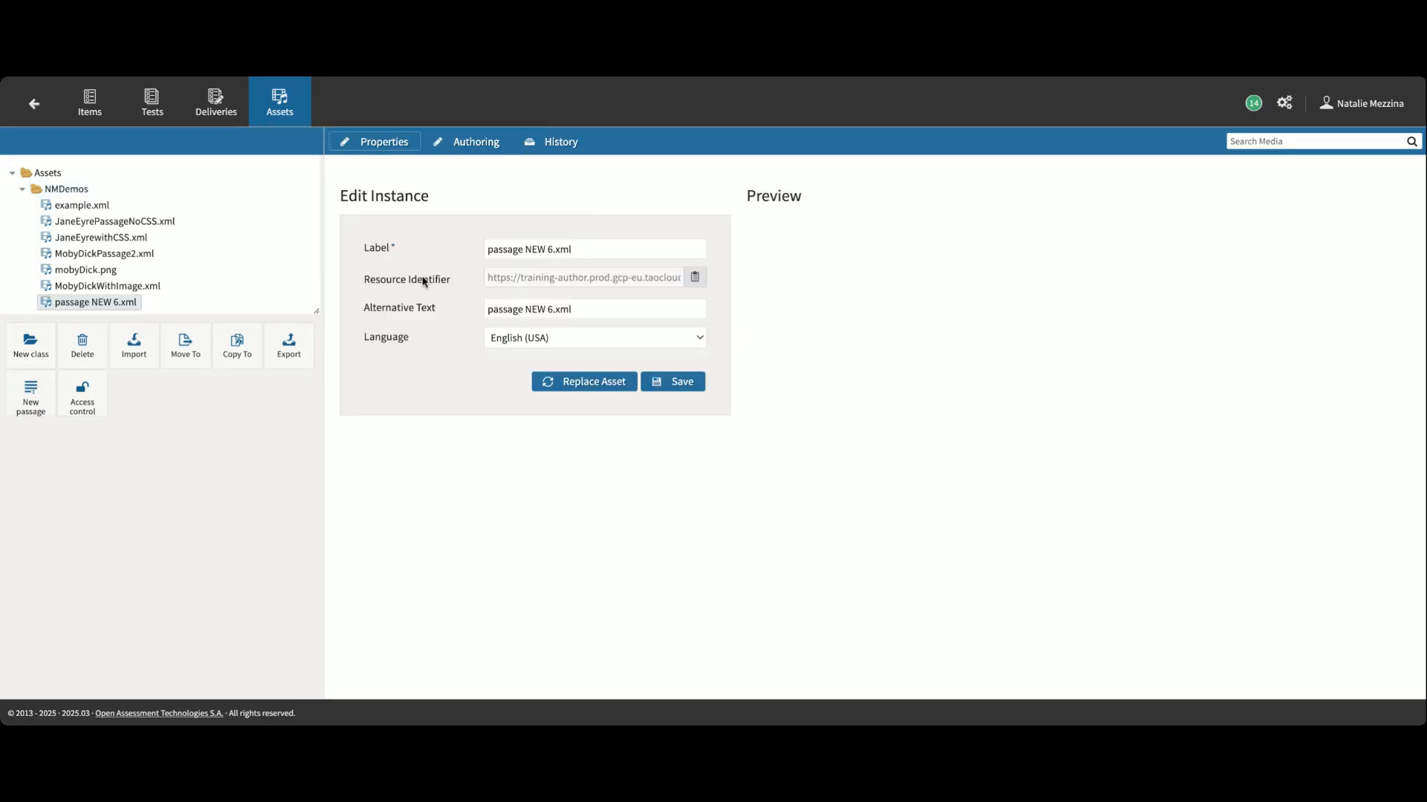
pyautogui.moveTo(552, 251); pyautogui.dragTo(495, 248)
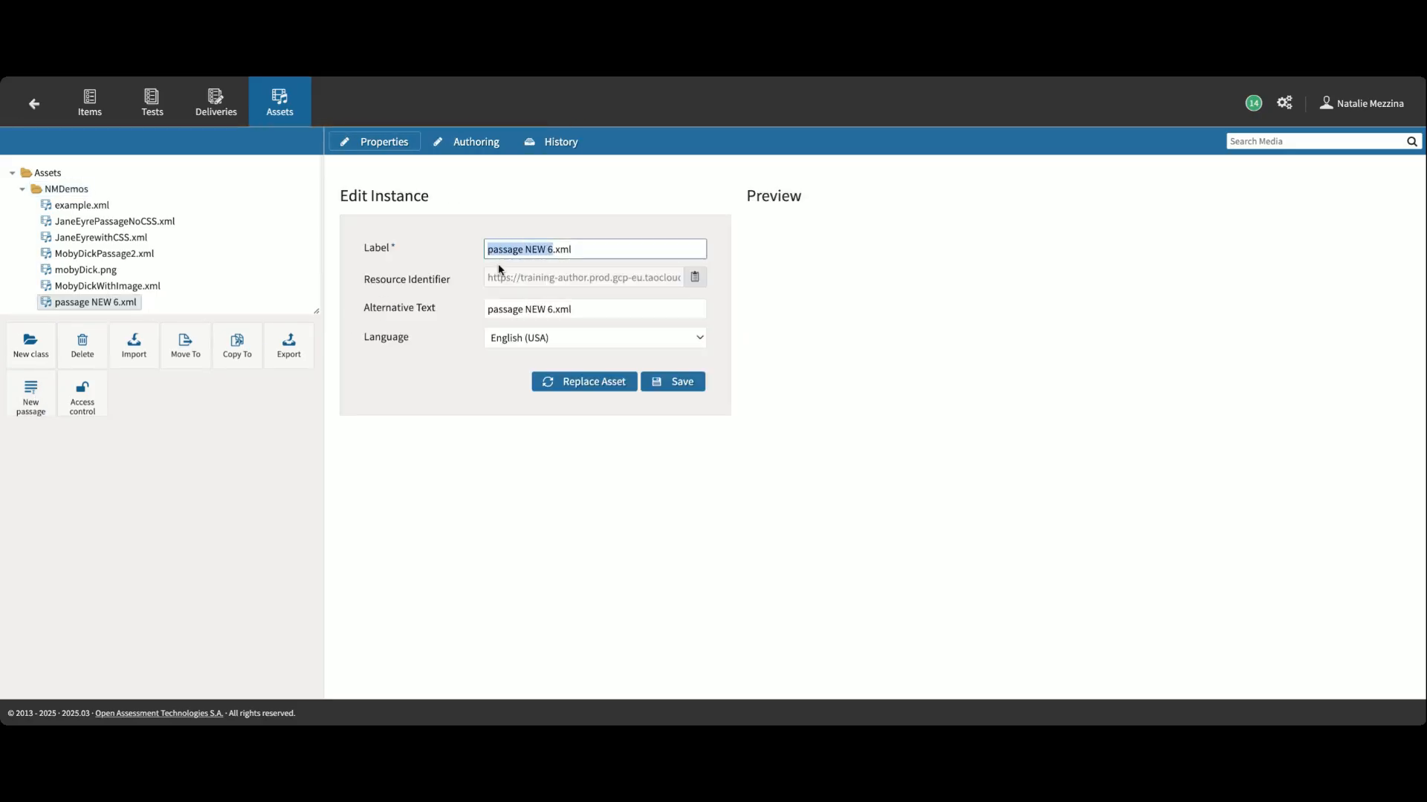
pyautogui.press('BackSpace')
pyautogui.click(678, 379)
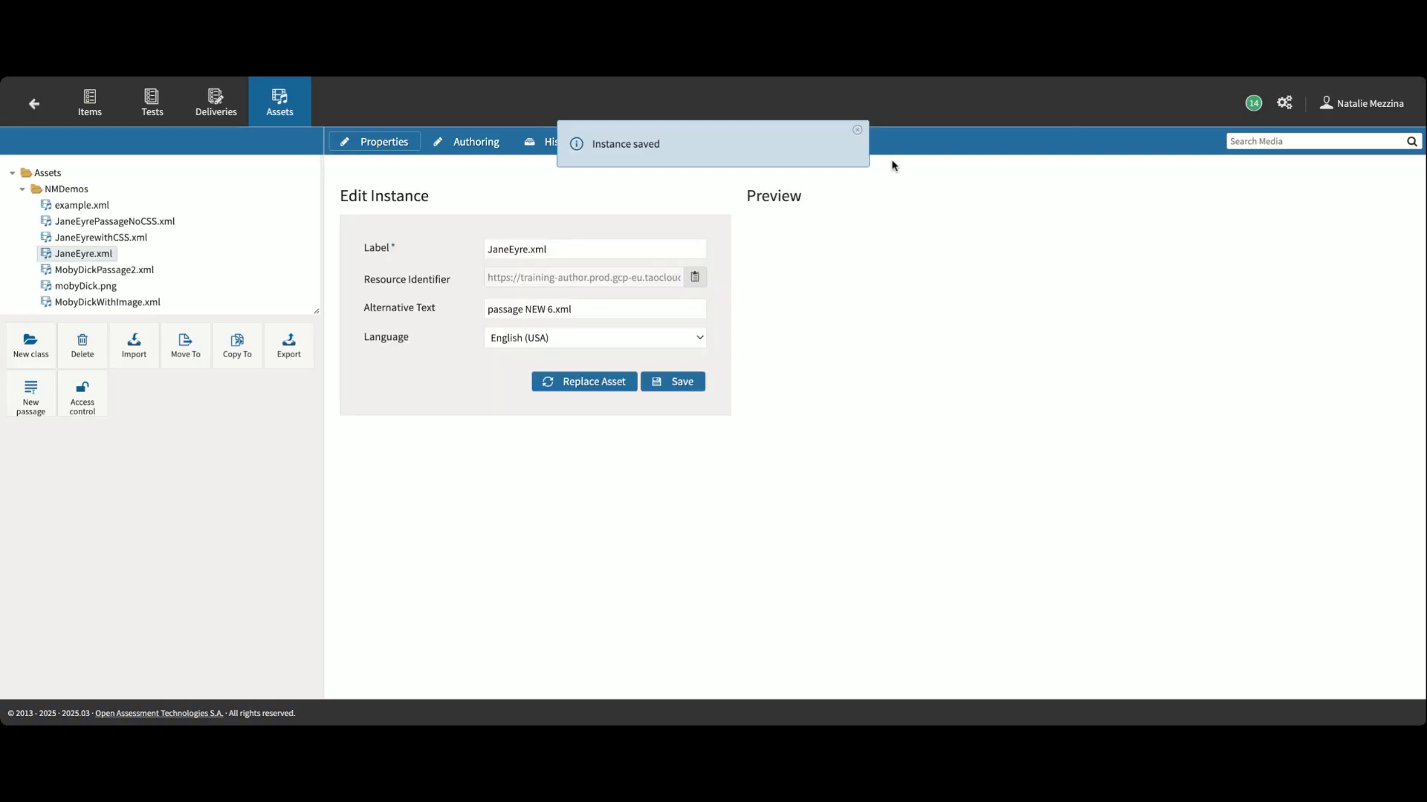
pyautogui.click(858, 131)
# Author JaneEyre.xml by adding a text block, replacing its placeholder with the "Do you think I am an automaton?" quote and saving.
pyautogui.click(494, 142)
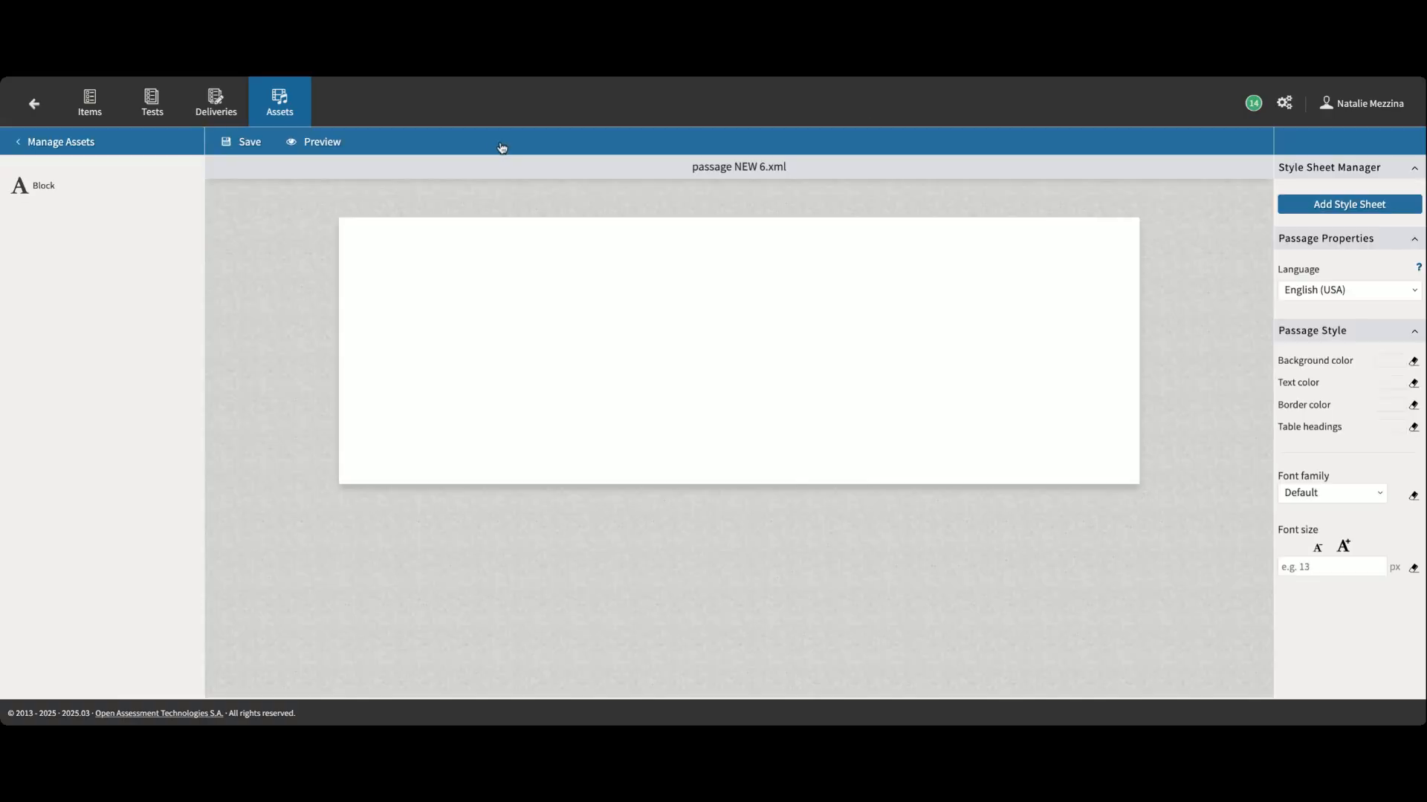
pyautogui.moveTo(100, 191); pyautogui.dragTo(446, 322)
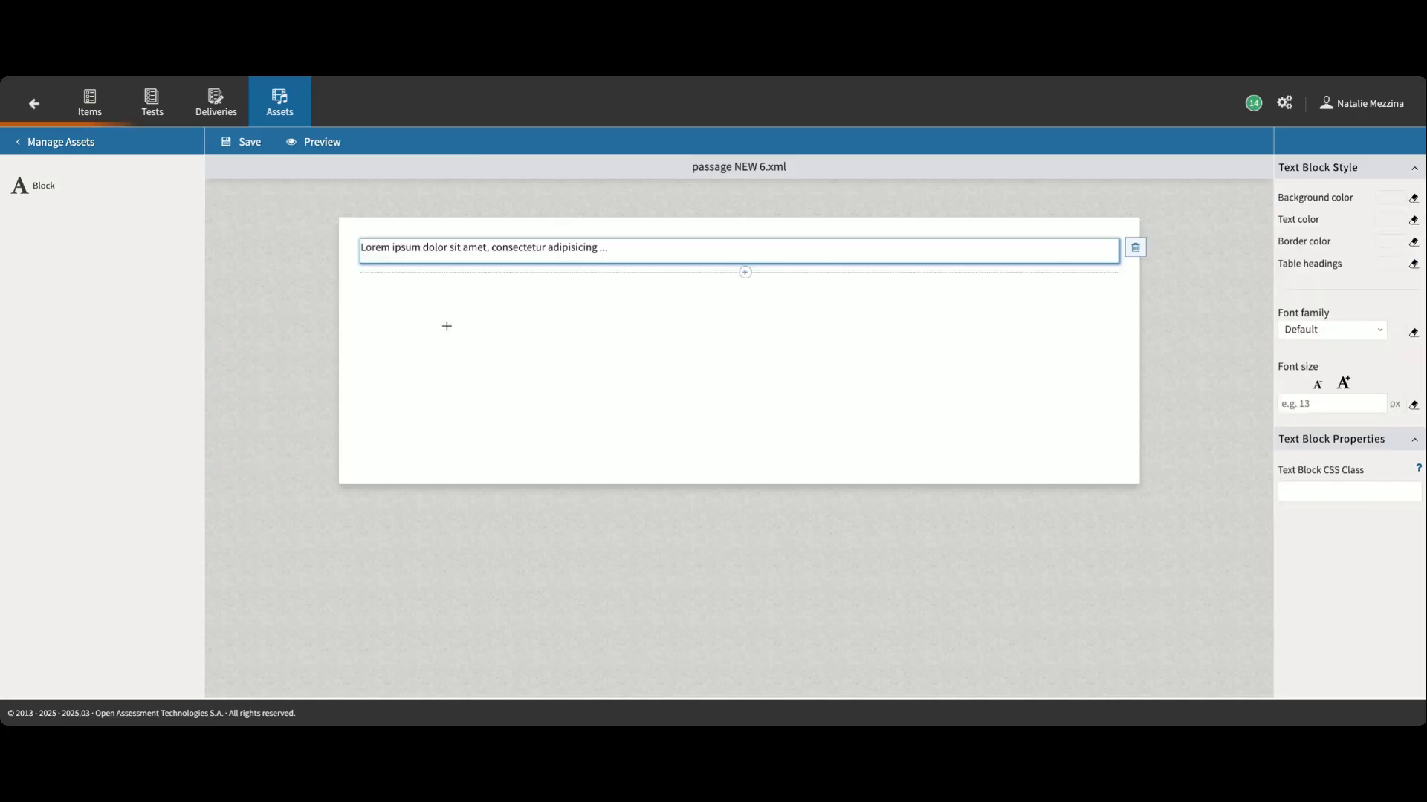
pyautogui.click(646, 253)
pyautogui.moveTo(616, 250); pyautogui.dragTo(379, 237)
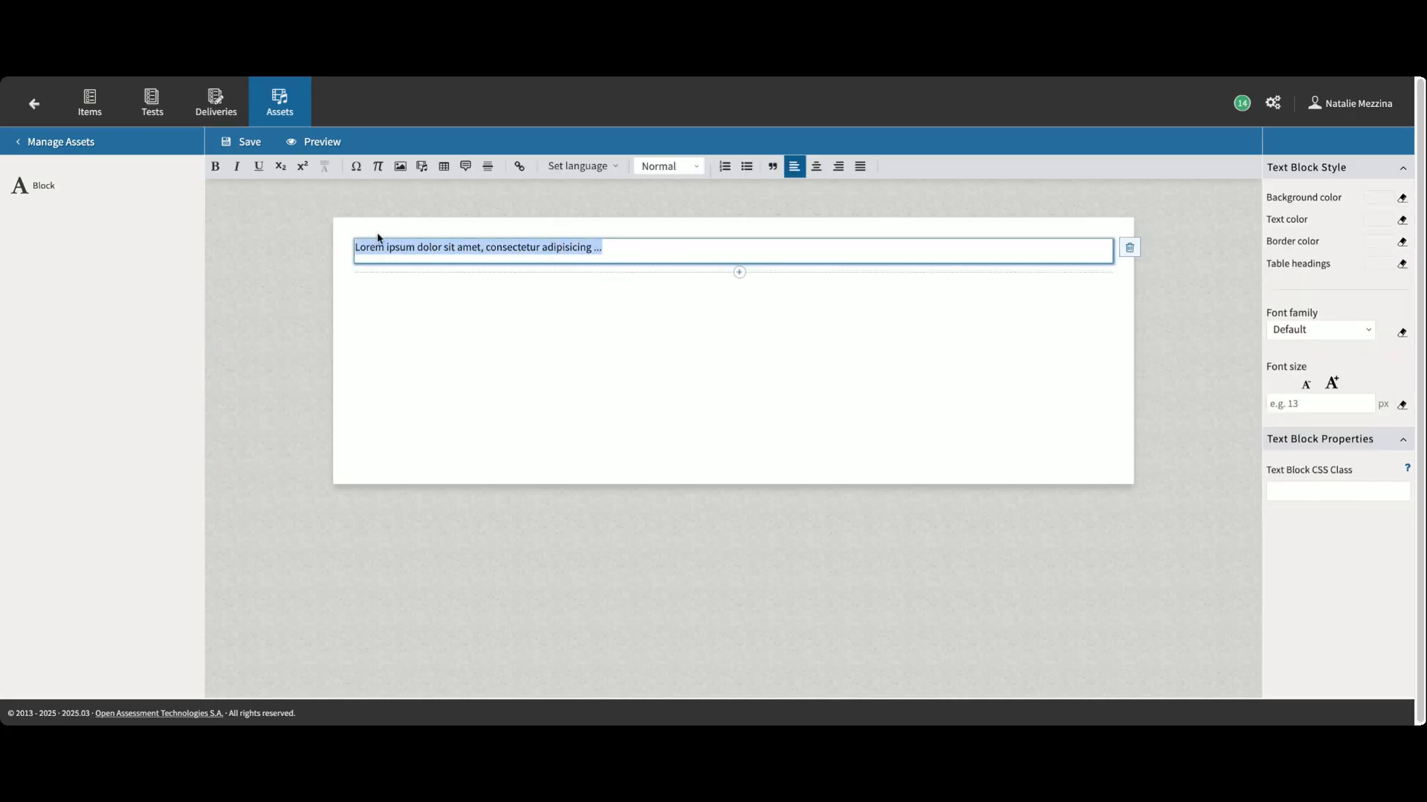
pyautogui.press('BackSpace')
pyautogui.write('"Do you think I am an automaton? — a machine without feelings? Do you think that because I am poor, obscure, plain, and little, I am soulless and heartless? You think wrong! — I have as much soul as you — and full as much heart! And if God had gifted me with some beauty and much wealth, I should have made it as hard for you to leave me, as it is now for me to leave you. I am not talking to you now through the medium of custom, conventionalities, nor even of mortal flesh: it is my spirit that addresses your spirit; just as if both had passed through the grave, and we stood at God’s feet, equal — as we are!"')
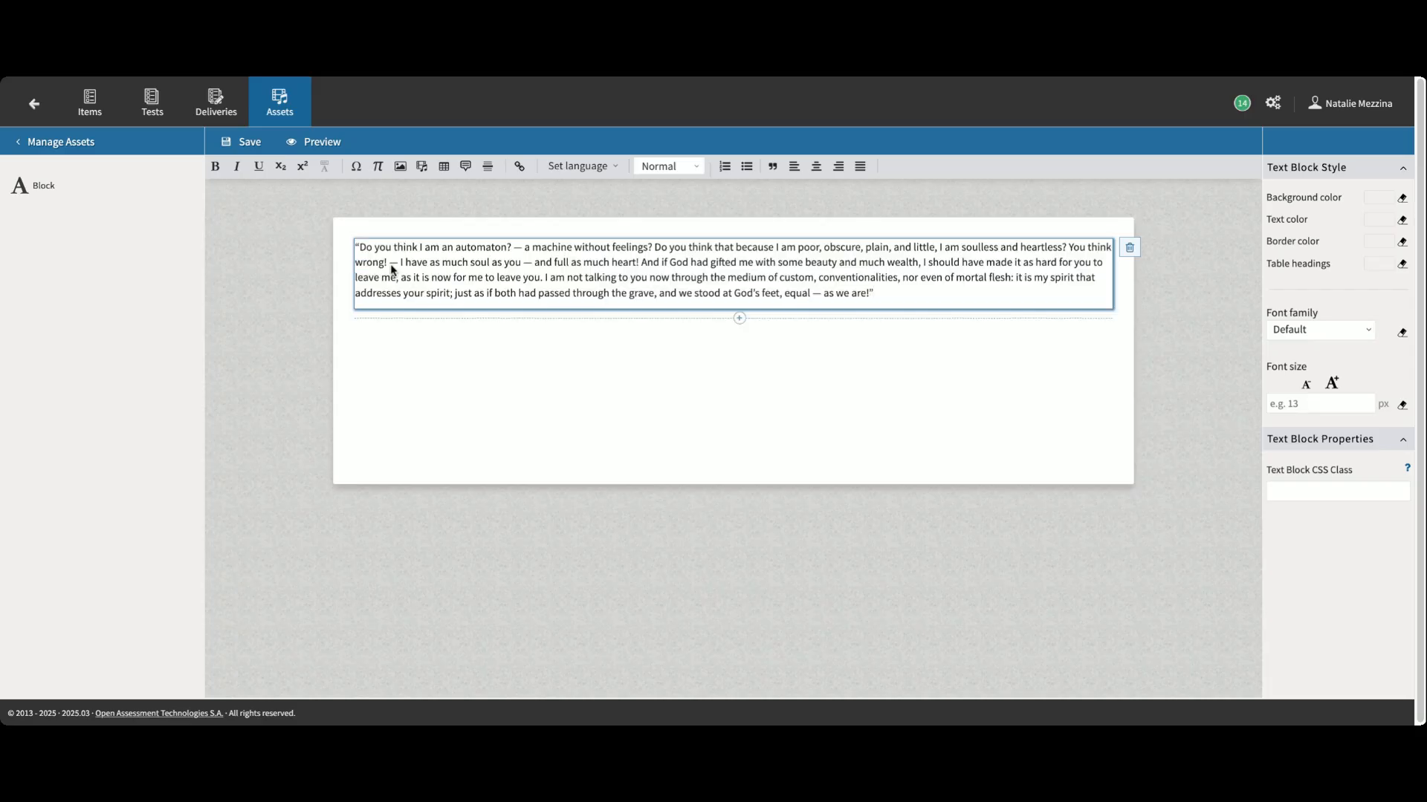
pyautogui.click(242, 141)
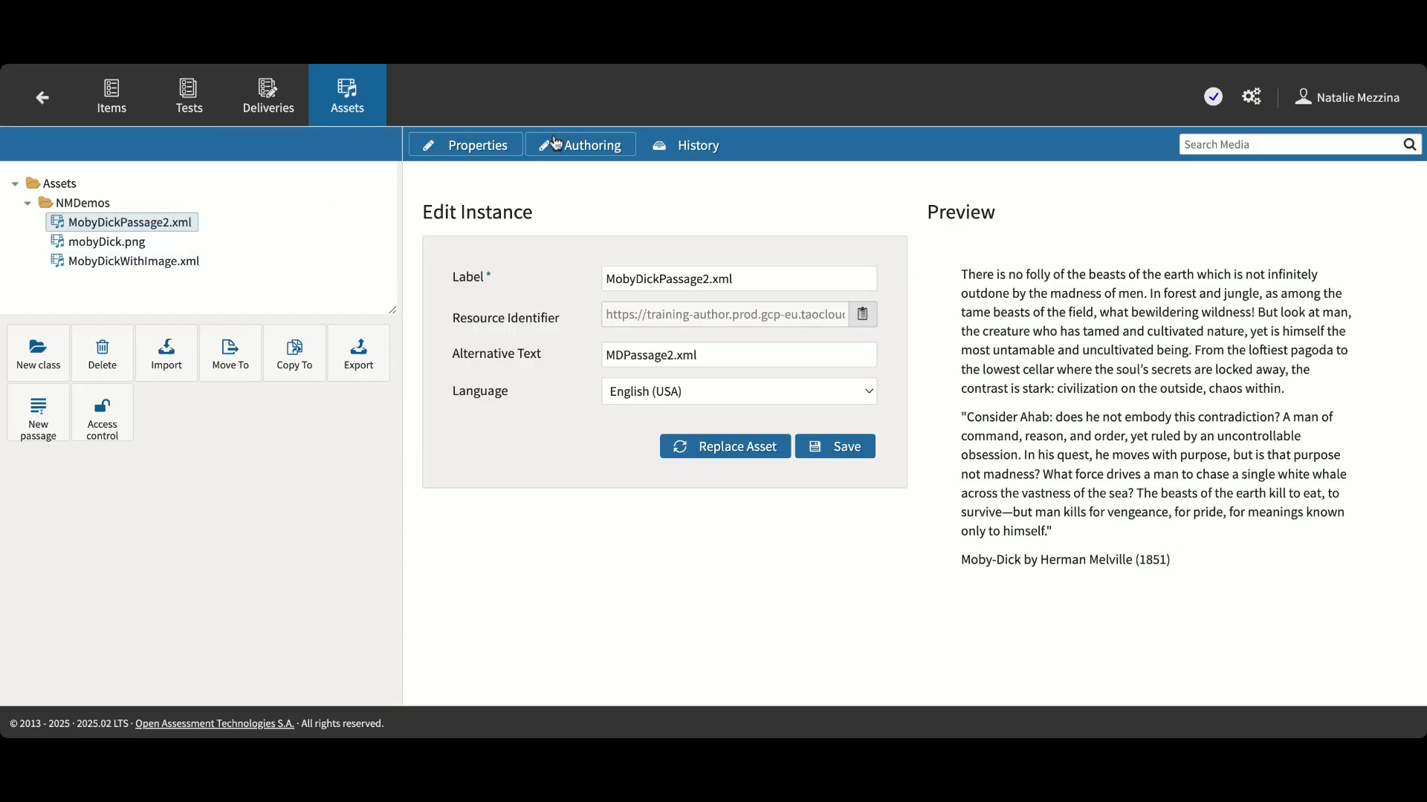
# In MobyDickPassage2.xml, enclose the first paragraph in quotation marks and italicize the title Moby-Dick in the source line.
pyautogui.click(556, 142)
pyautogui.click(578, 335)
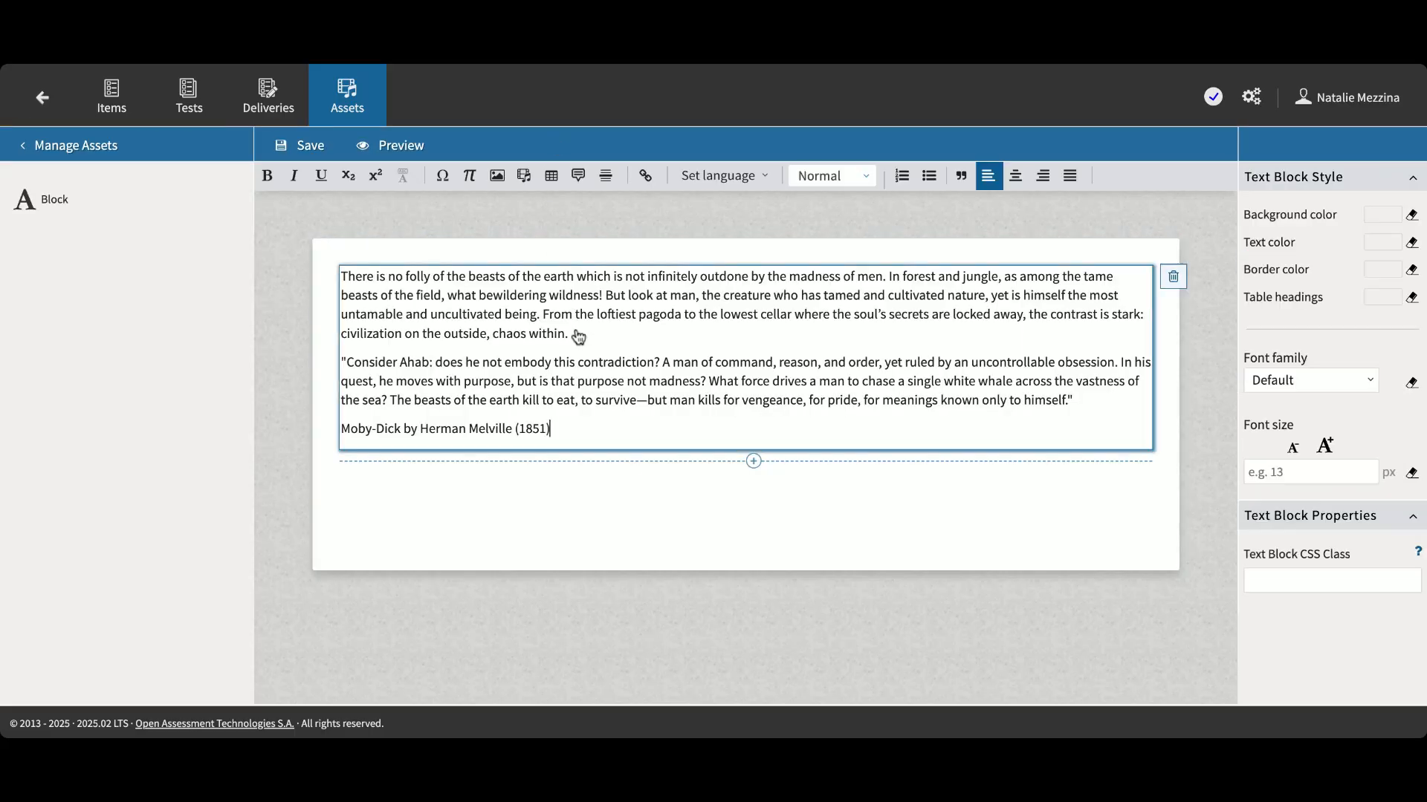
pyautogui.write('"')
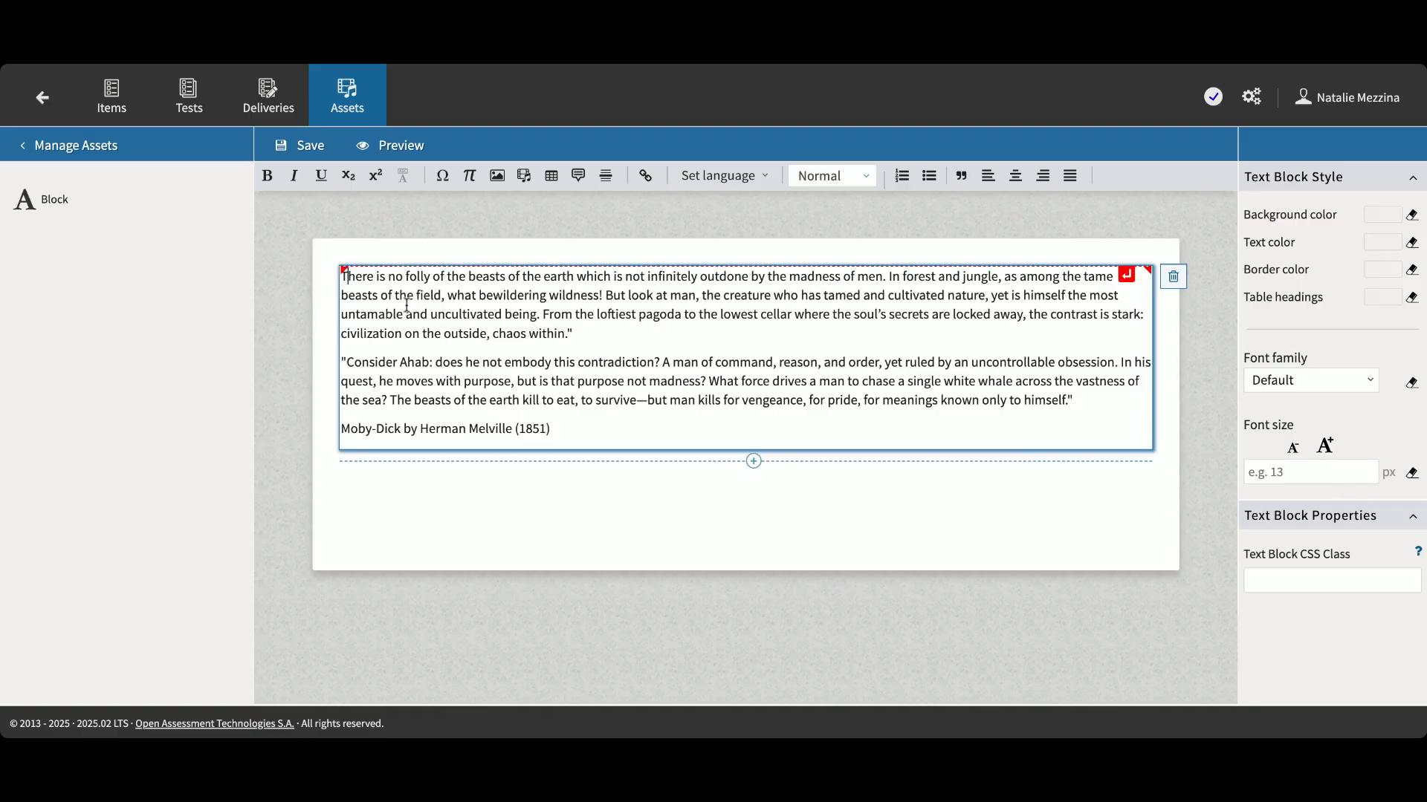
pyautogui.write('"')
pyautogui.moveTo(400, 430); pyautogui.dragTo(343, 429)
pyautogui.click(293, 176)
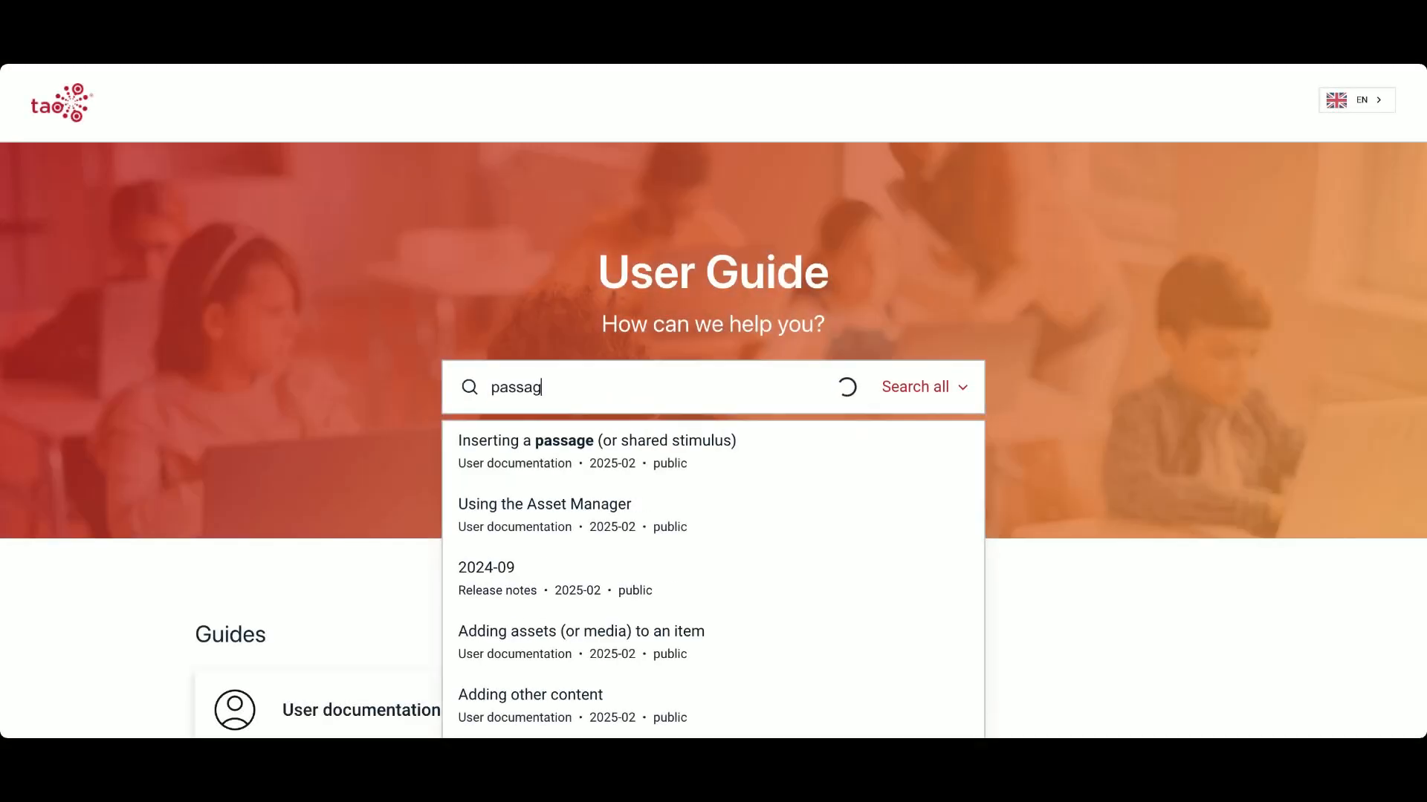
# Search the User Guide for "passages" and read the XML template in the article "Inserting a passage (or shared stimulus)".
pyautogui.write('es')
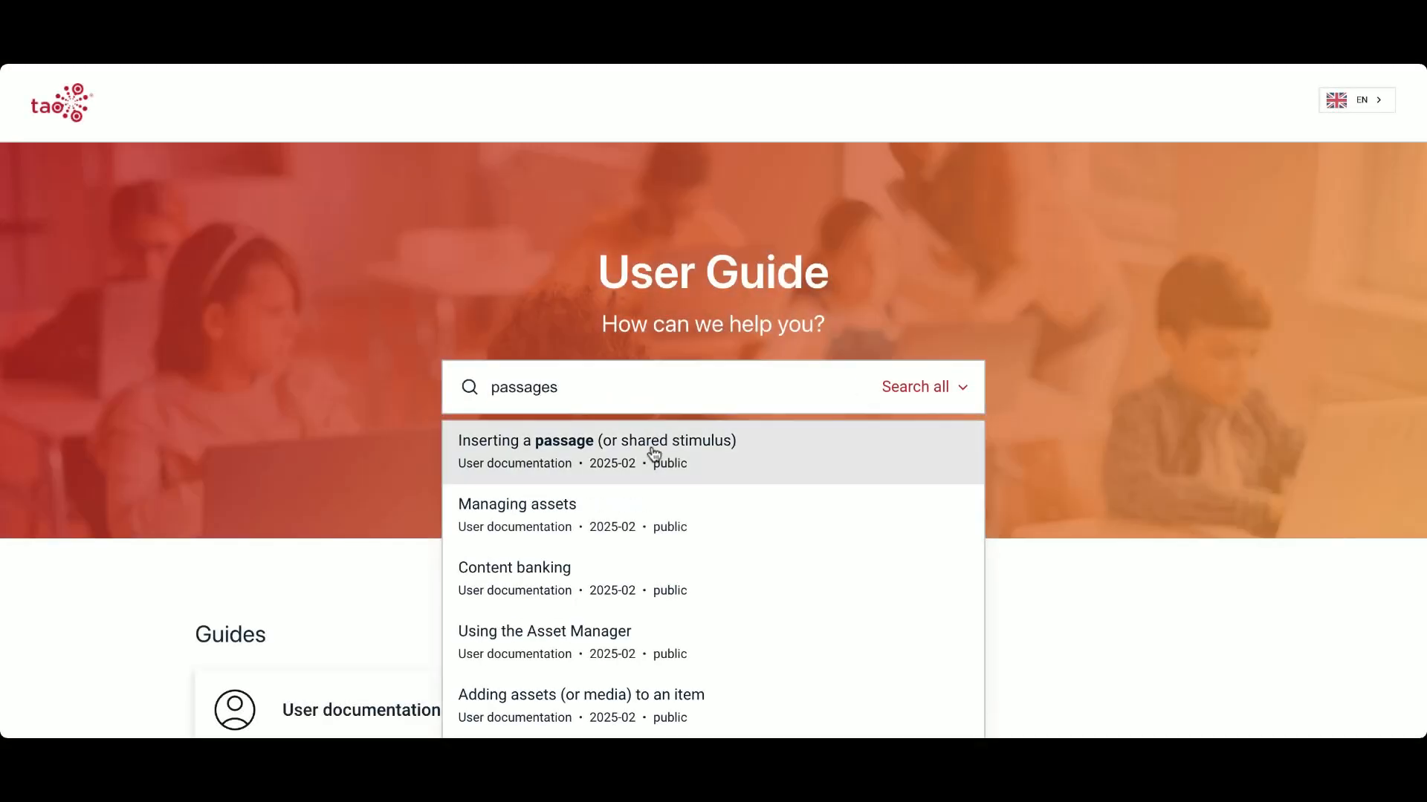
pyautogui.click(653, 454)
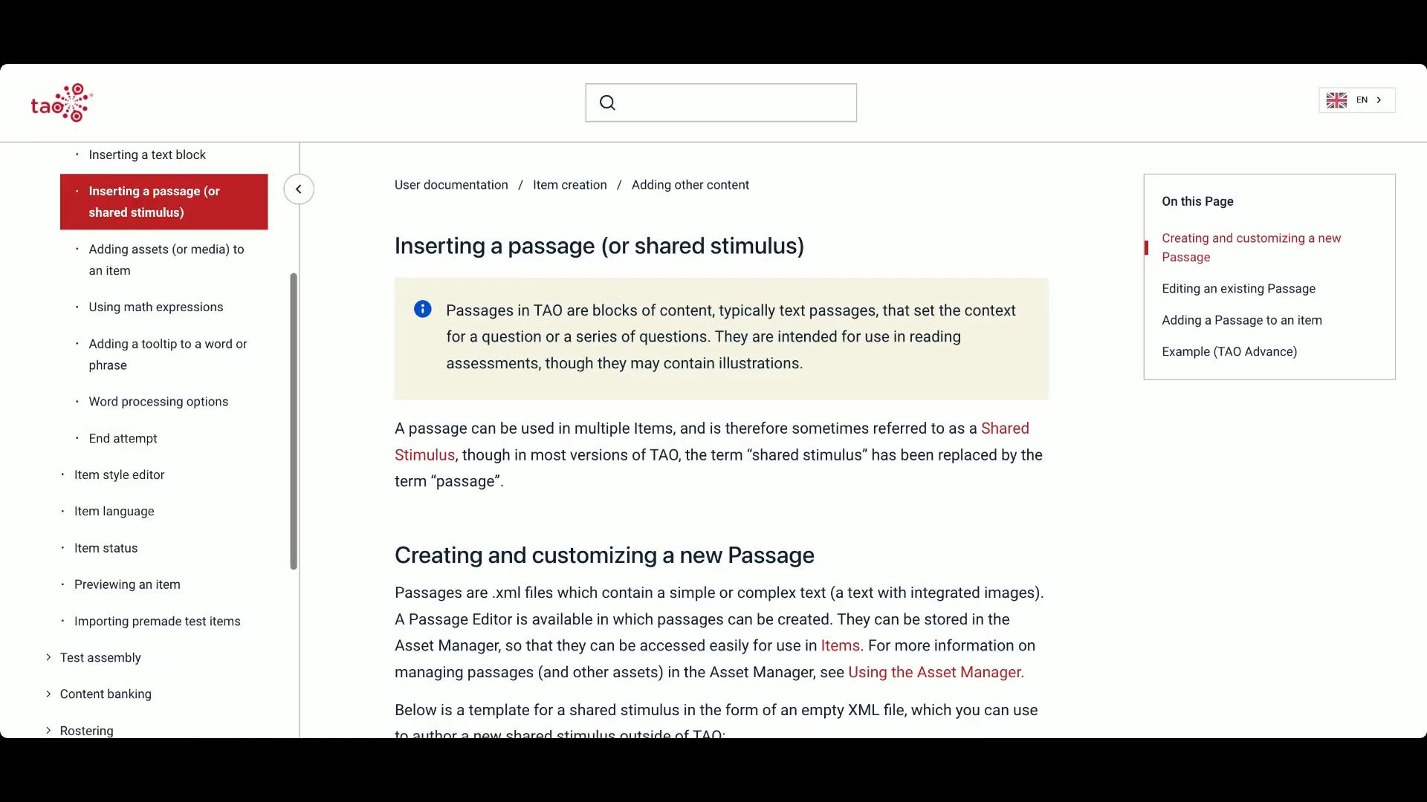
pyautogui.scroll(-4, 721, 438)
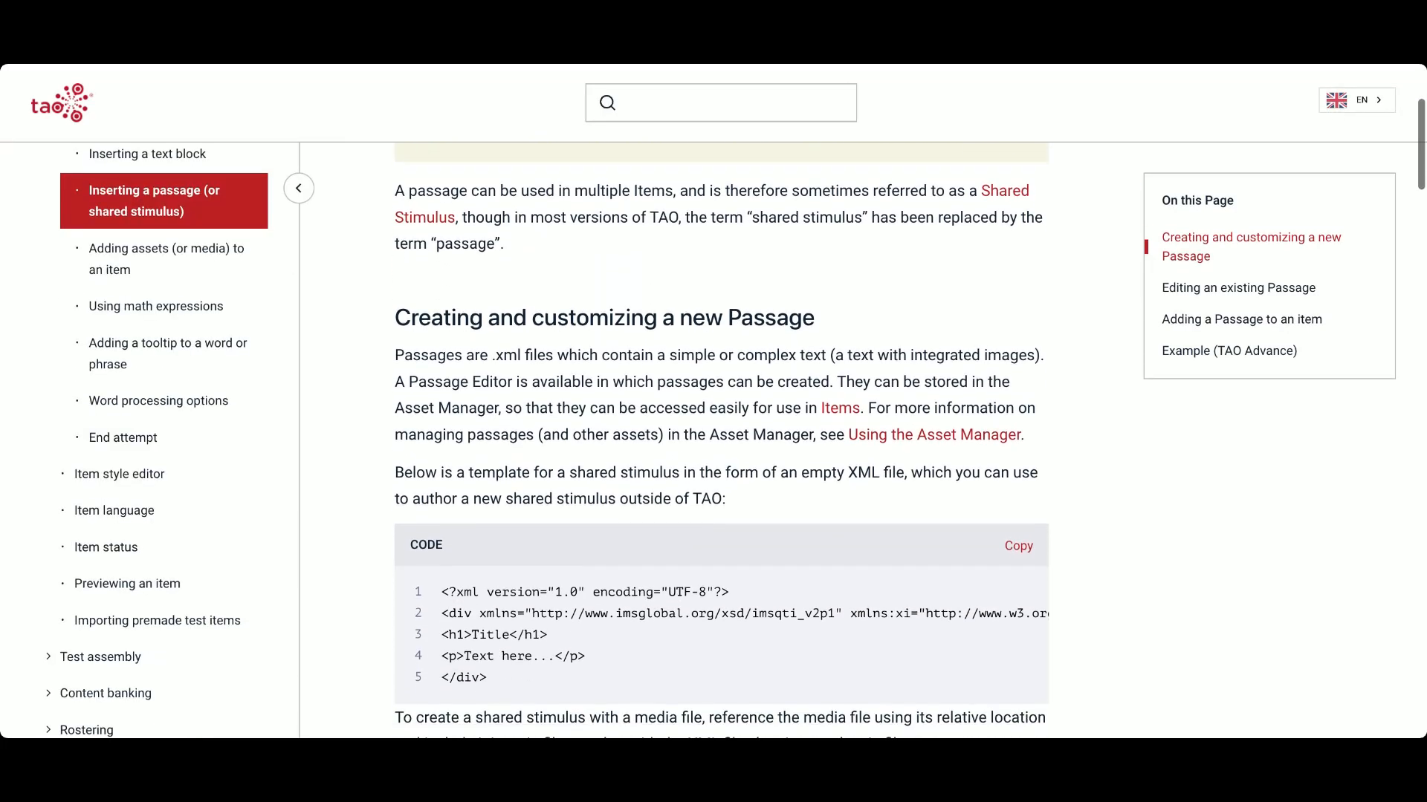
pyautogui.scroll(-1, 720, 438)
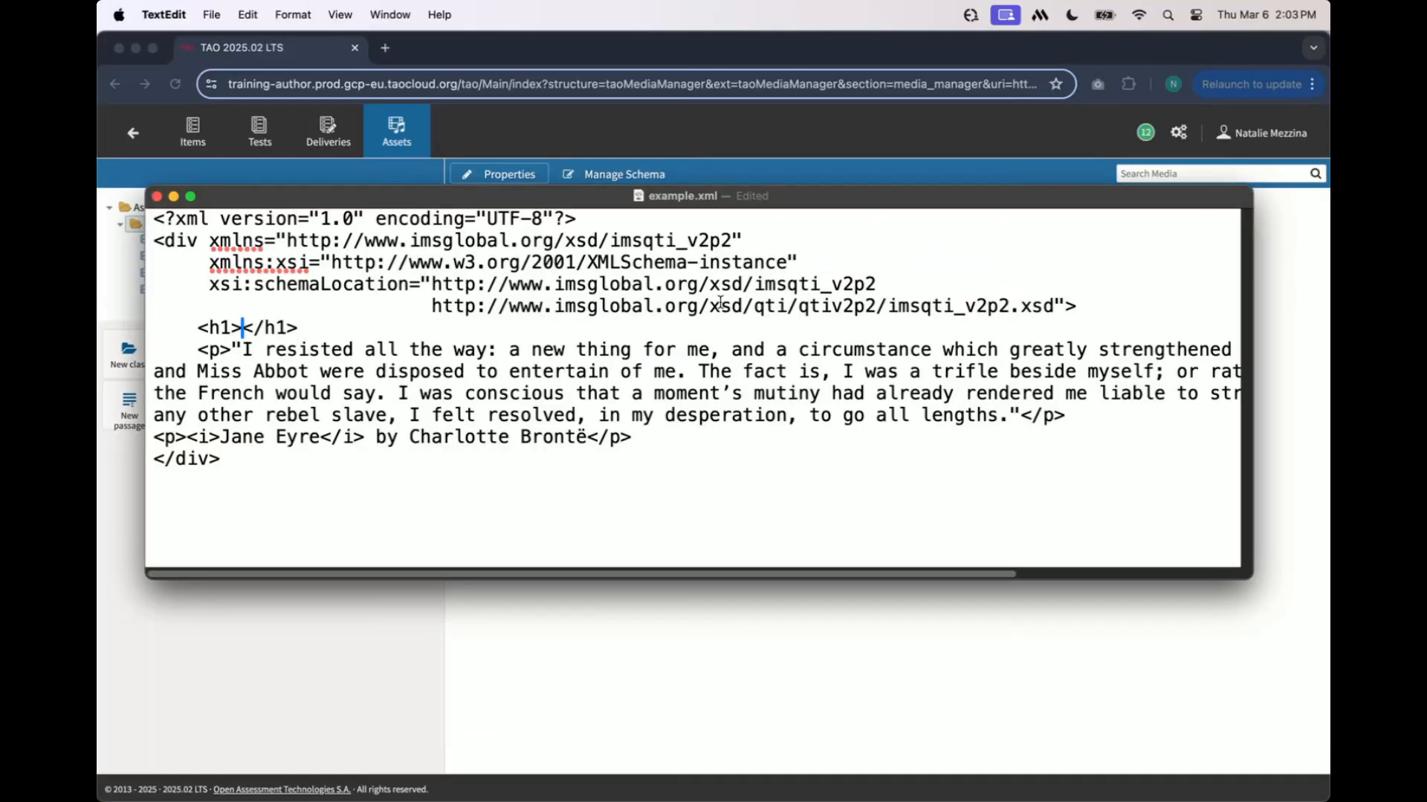
# Enter "Sample from Jane Eyre" as the h1 heading in example.xml and save the file.
pyautogui.write('Sample from J')
pyautogui.write('ane Eyre')
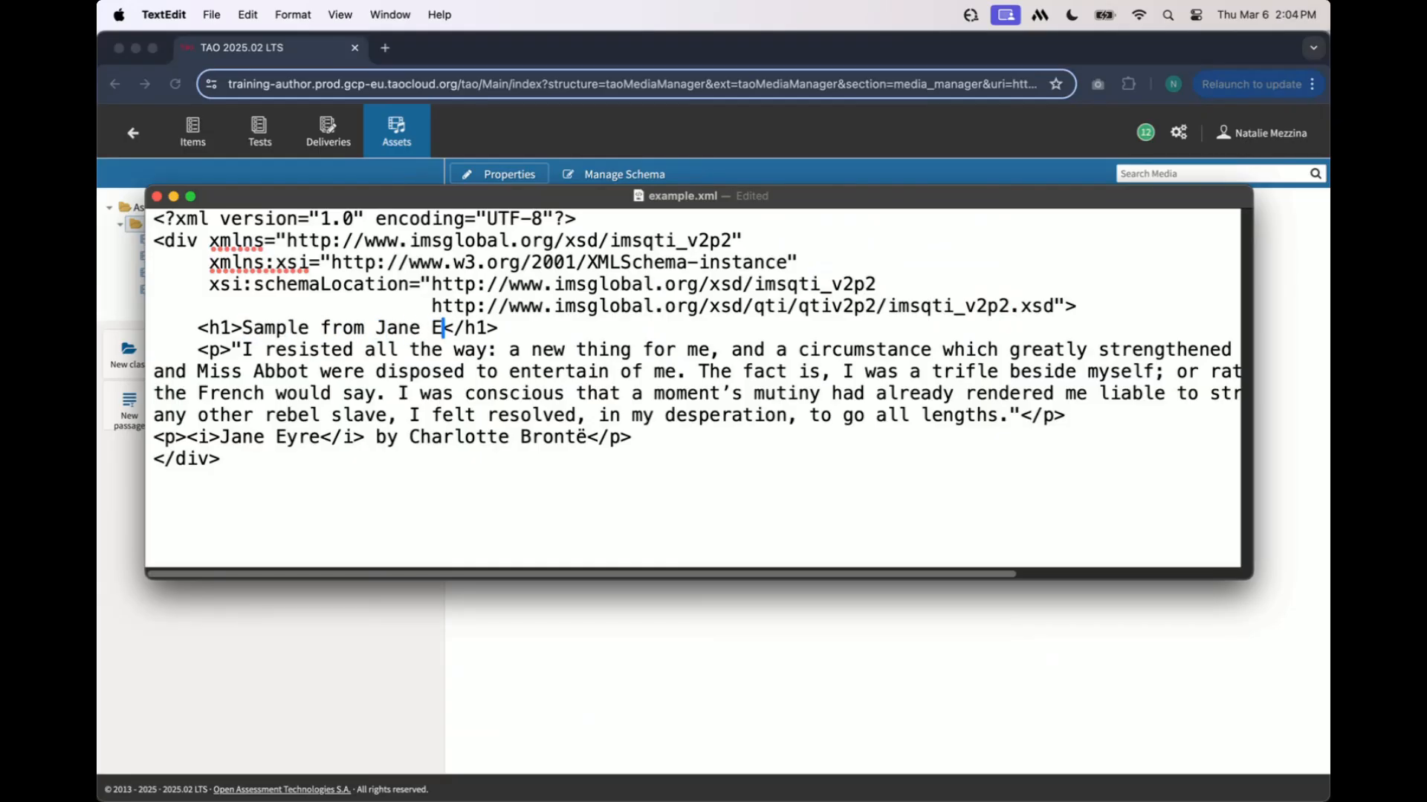
pyautogui.click(214, 15)
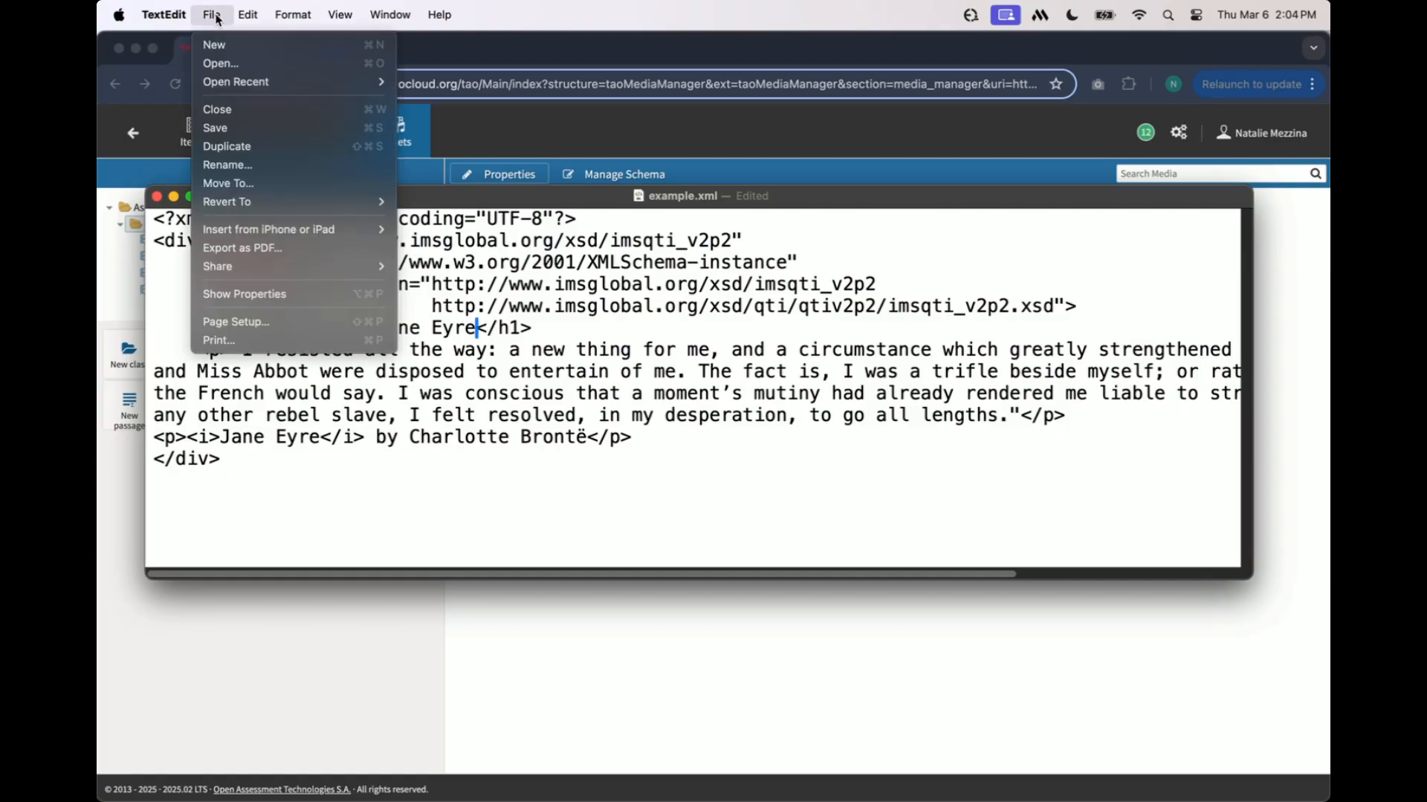
pyautogui.click(215, 130)
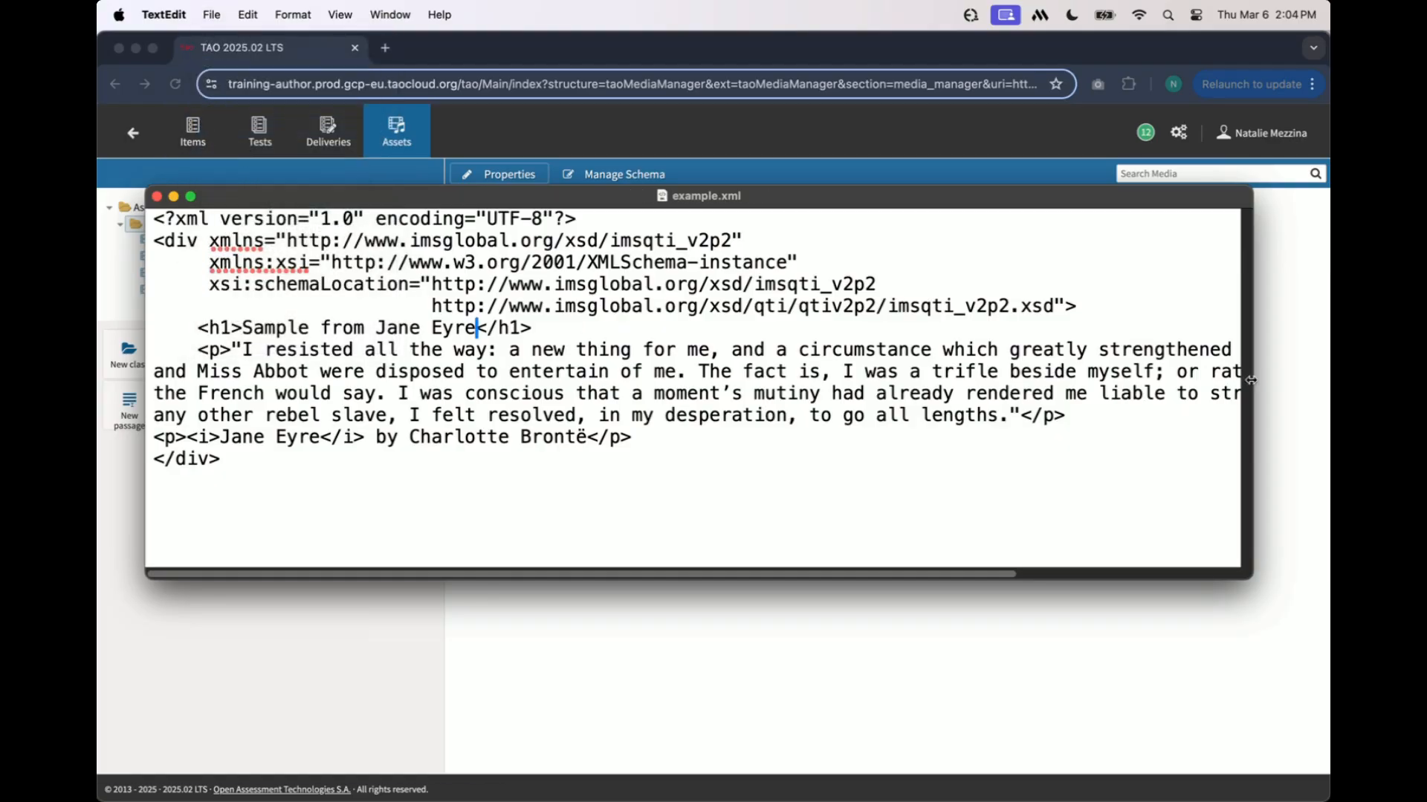
# Switch to Finder and compress example.xml in the recordings folder into a ZIP archive.
pyautogui.press('super+Tab')
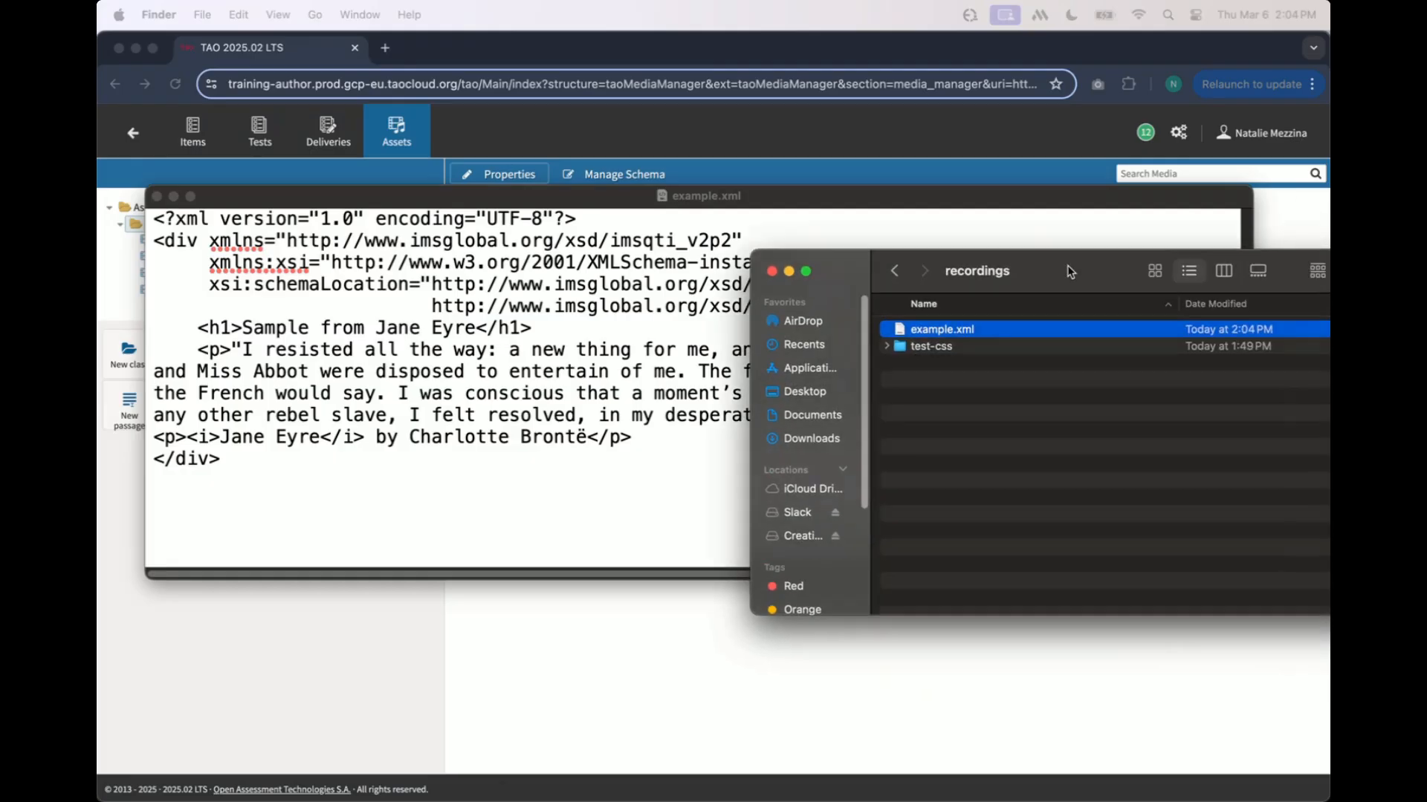
pyautogui.rightClick(611, 327)
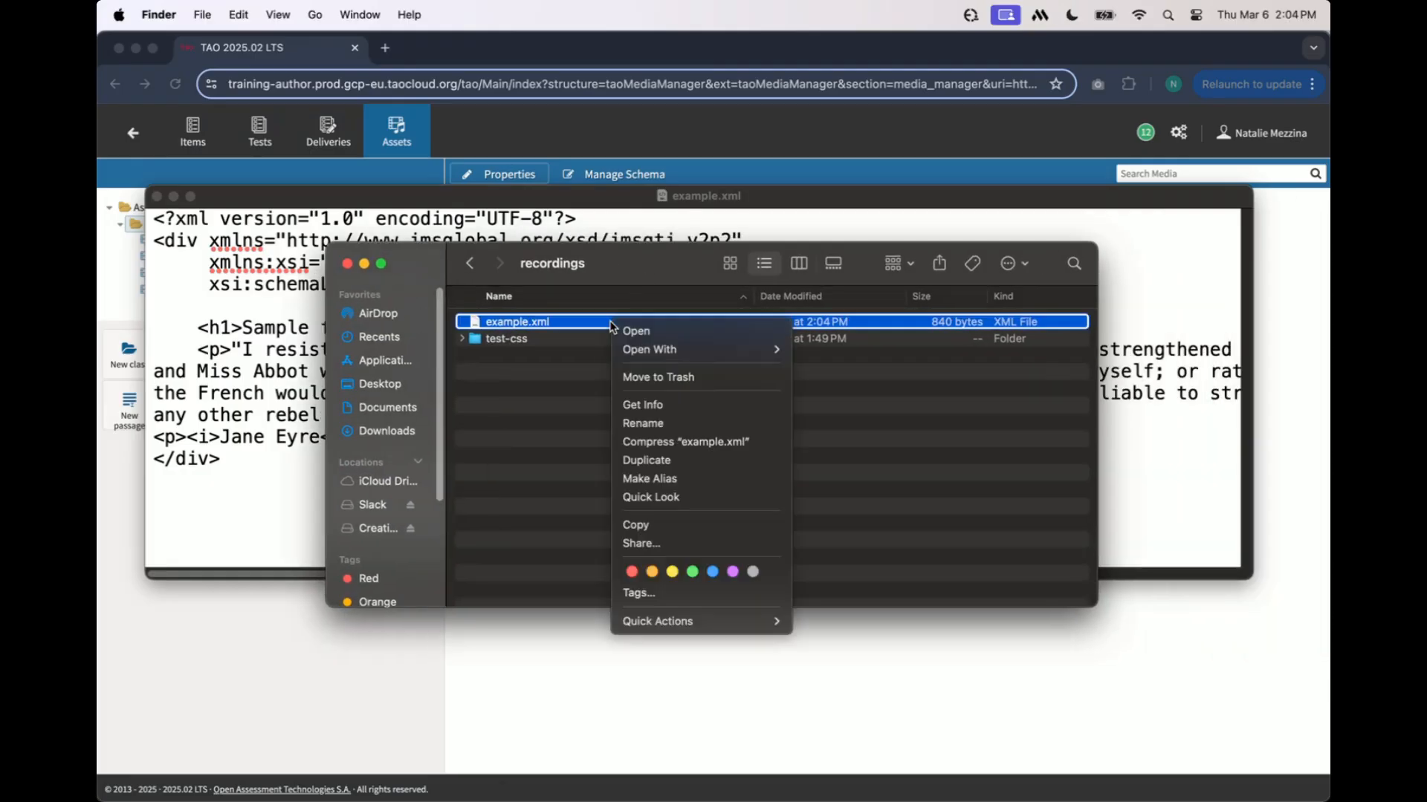
pyautogui.click(685, 441)
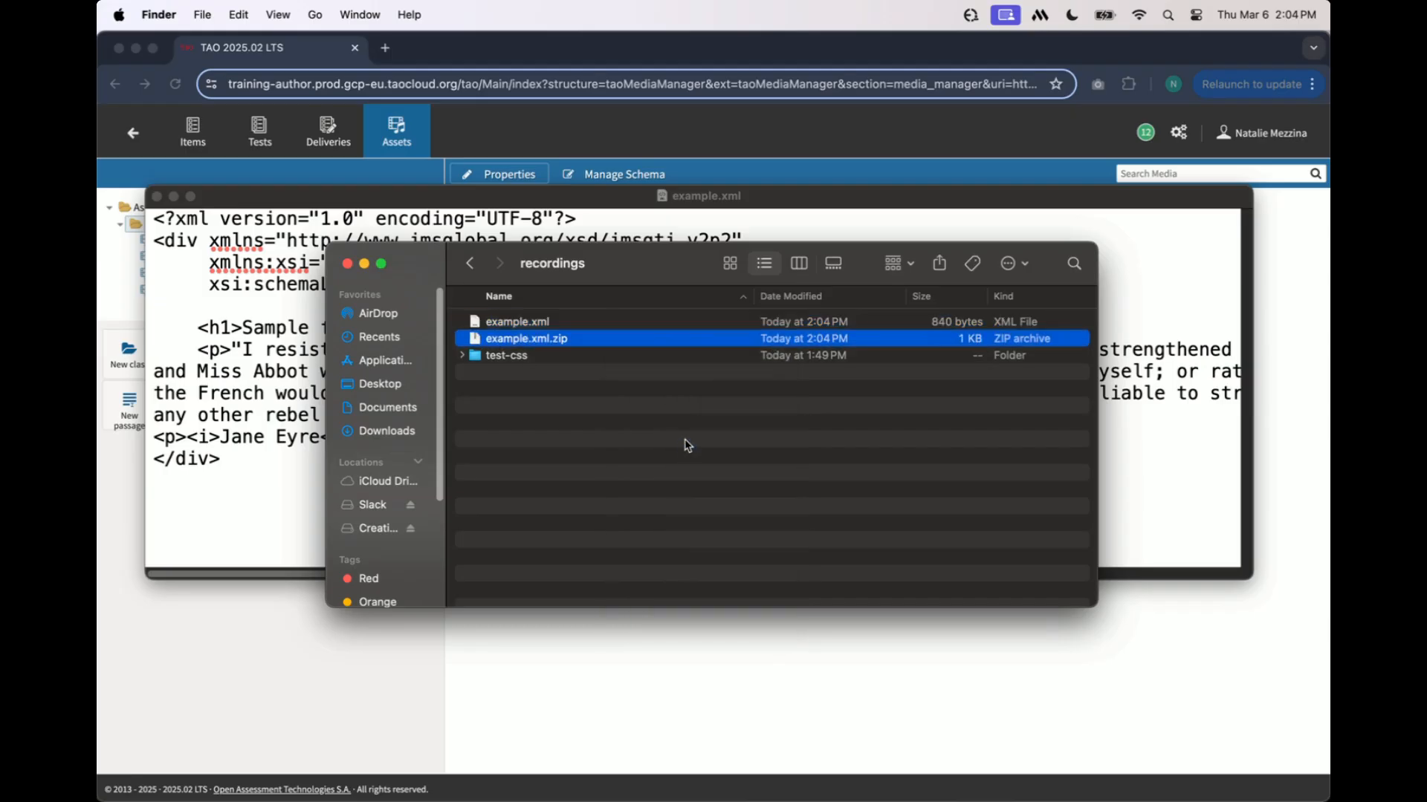
# Switch to TAO in Chrome and import example.xml.zip into the NMDemos class in the Shared Stimulus format.
pyautogui.press('super+Tab')
pyautogui.click(170, 226)
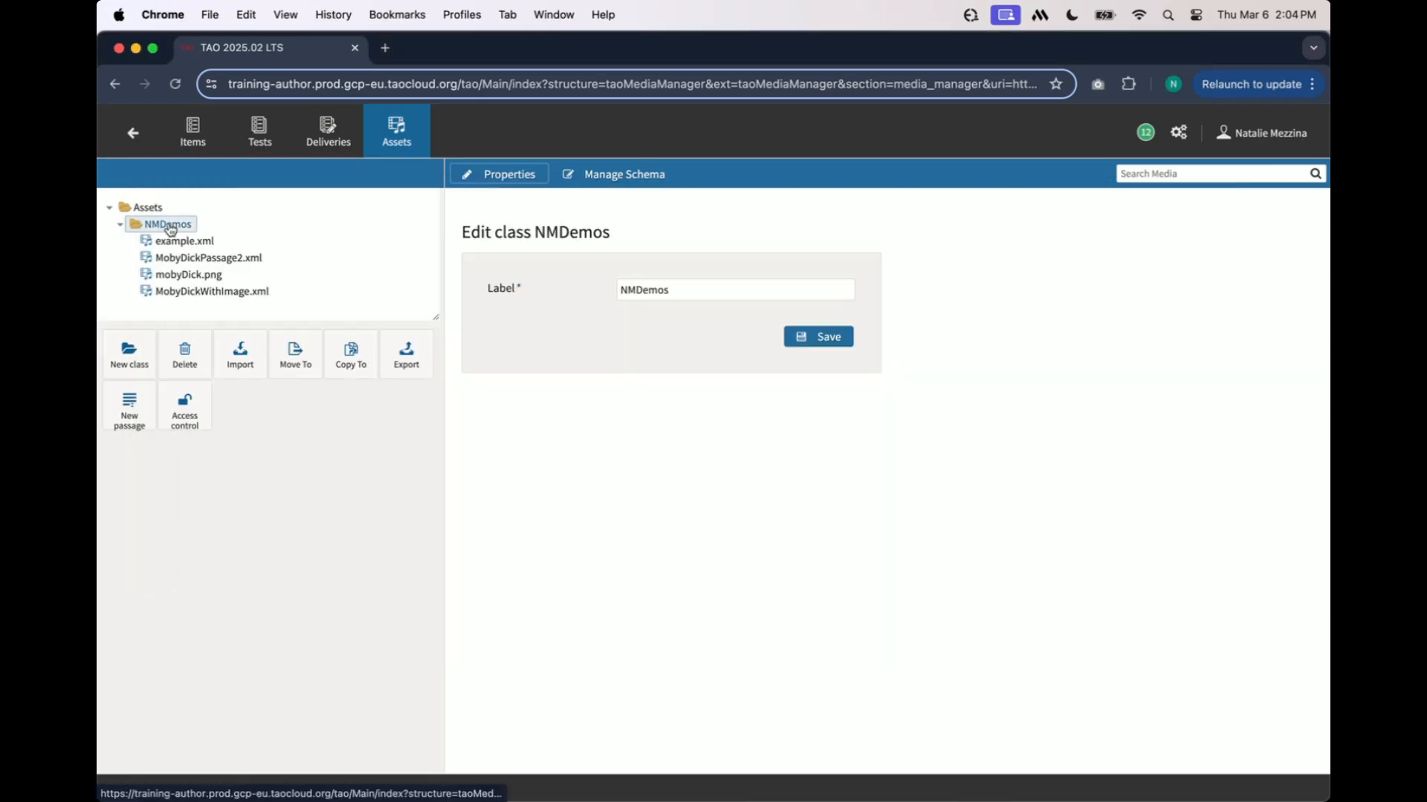
pyautogui.click(240, 355)
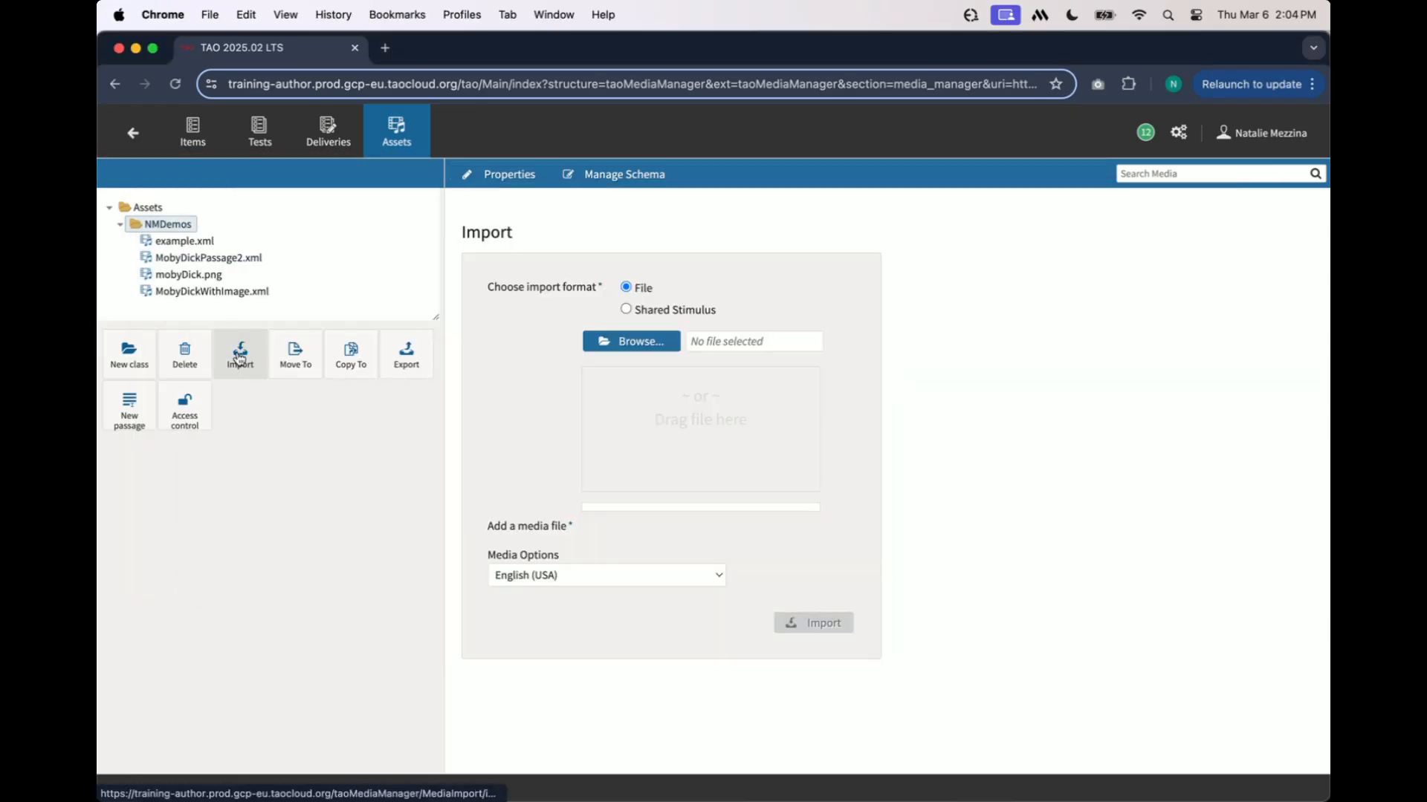
pyautogui.click(624, 310)
pyautogui.click(639, 344)
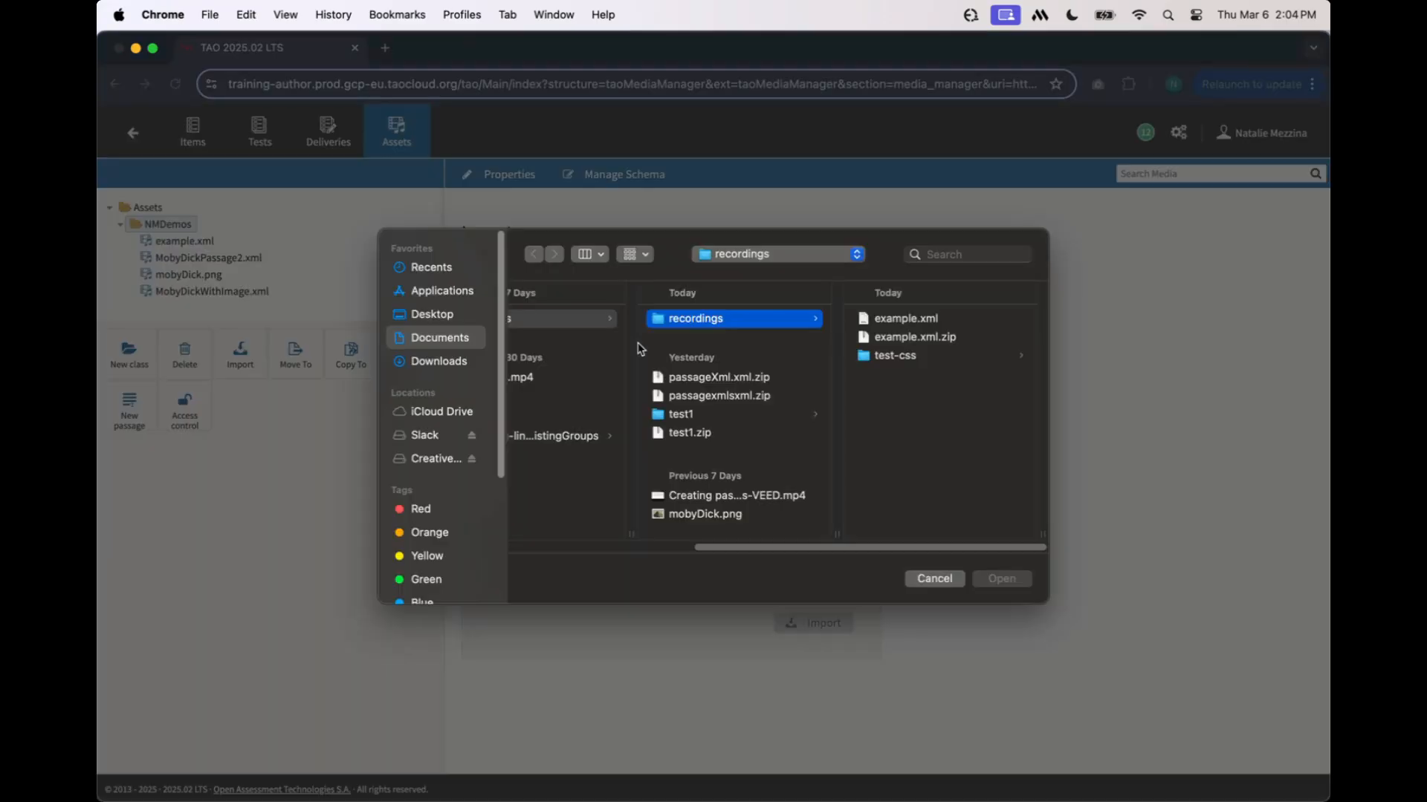
pyautogui.click(922, 338)
pyautogui.click(1010, 579)
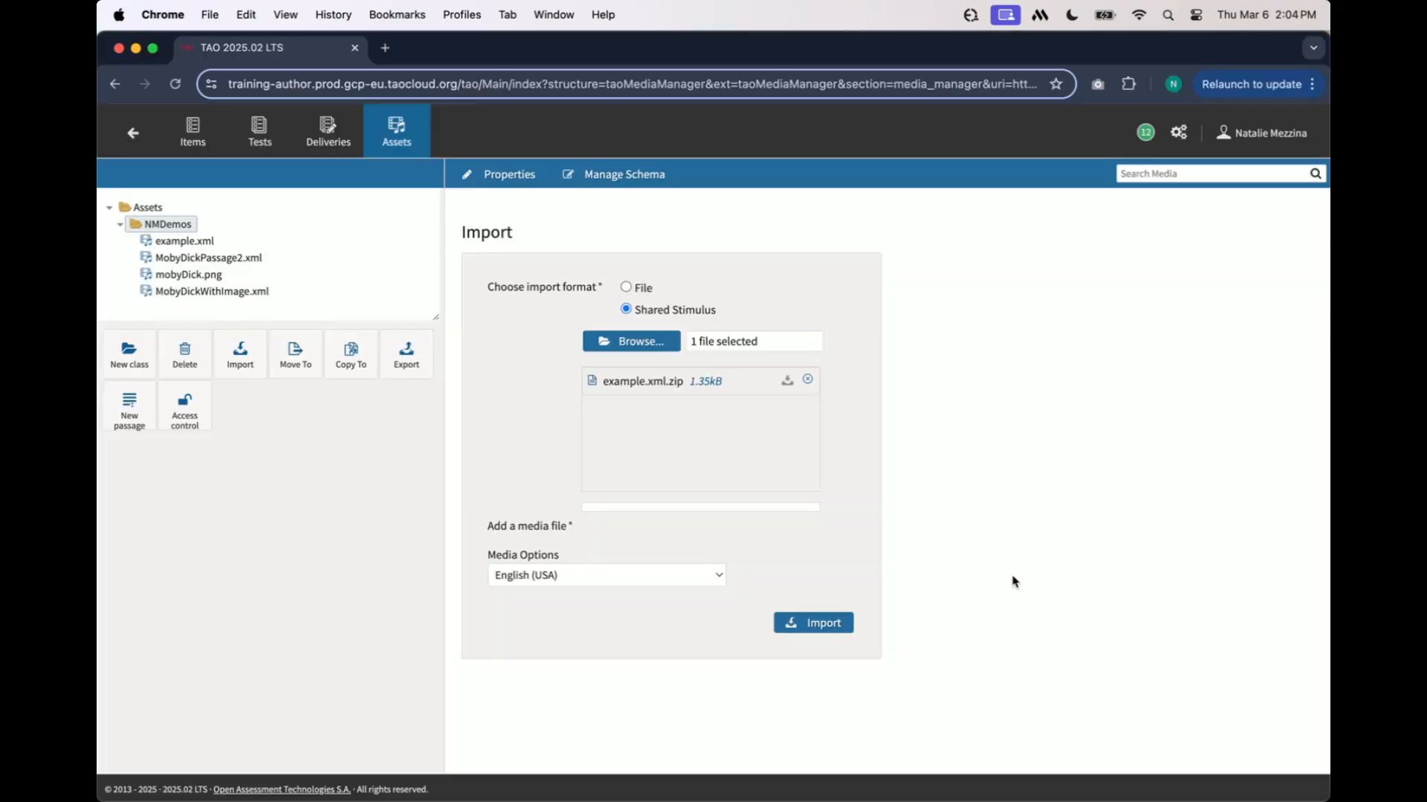
pyautogui.click(823, 621)
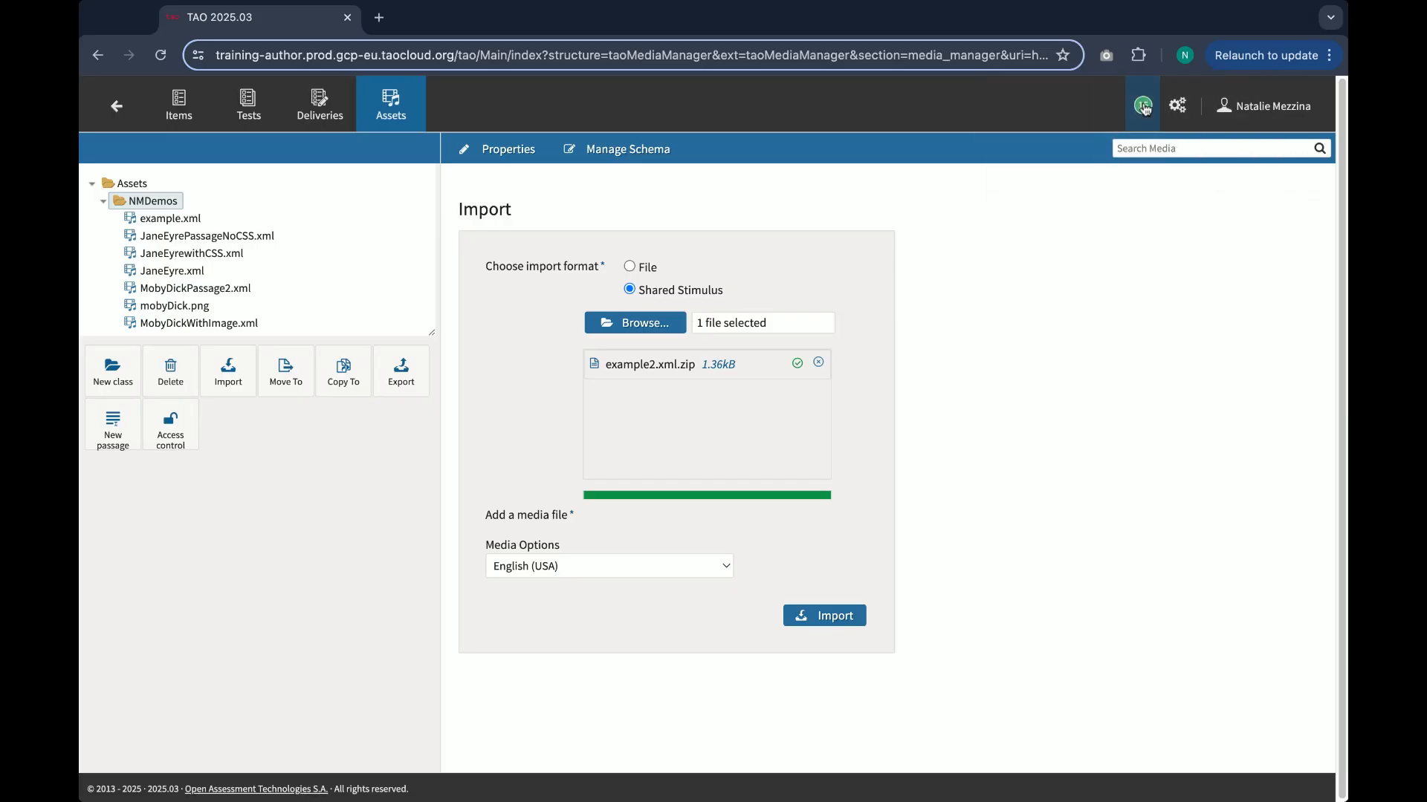
# Go to the latest completed shared stimulus import through the background tasks and open the newly imported passage in NMDemos.
pyautogui.click(1143, 106)
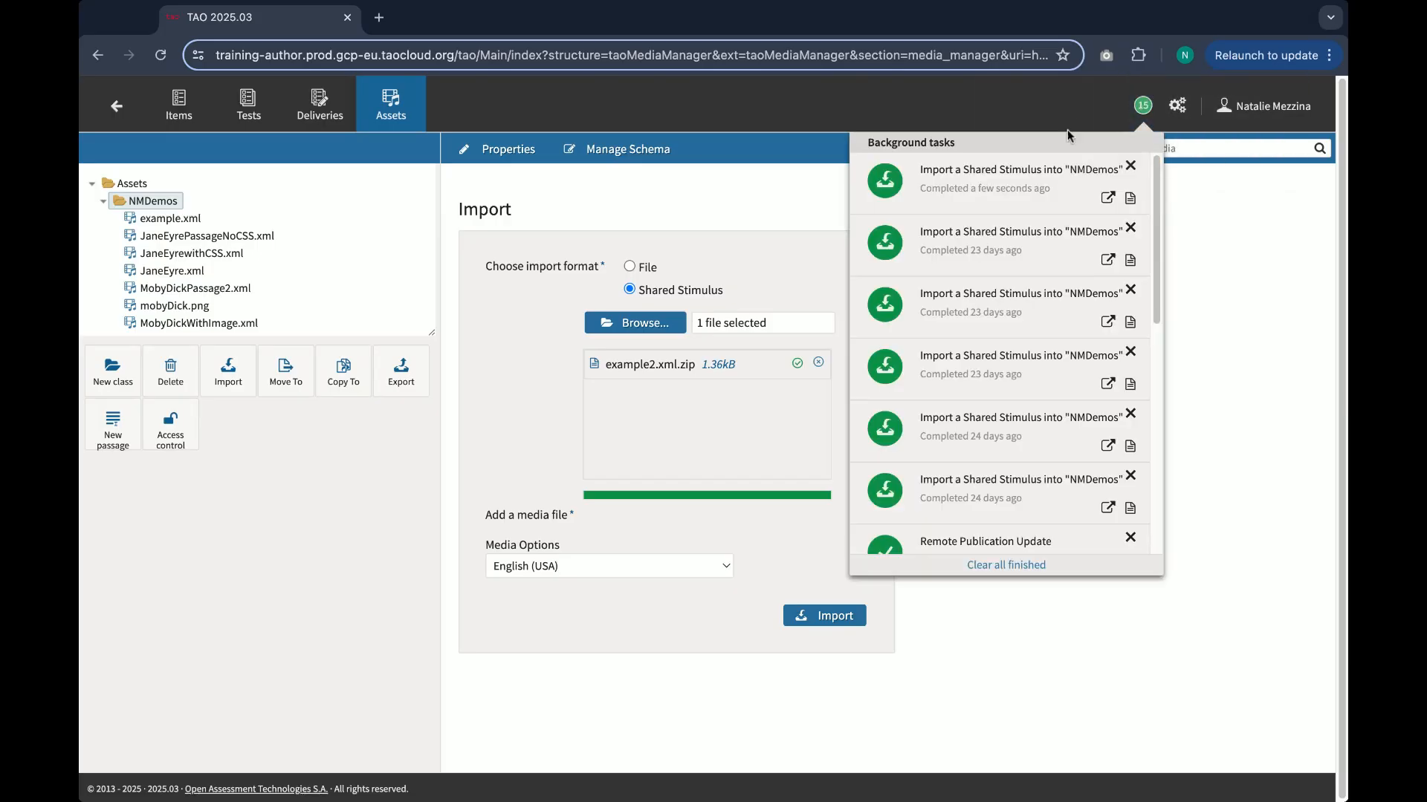
pyautogui.click(1108, 199)
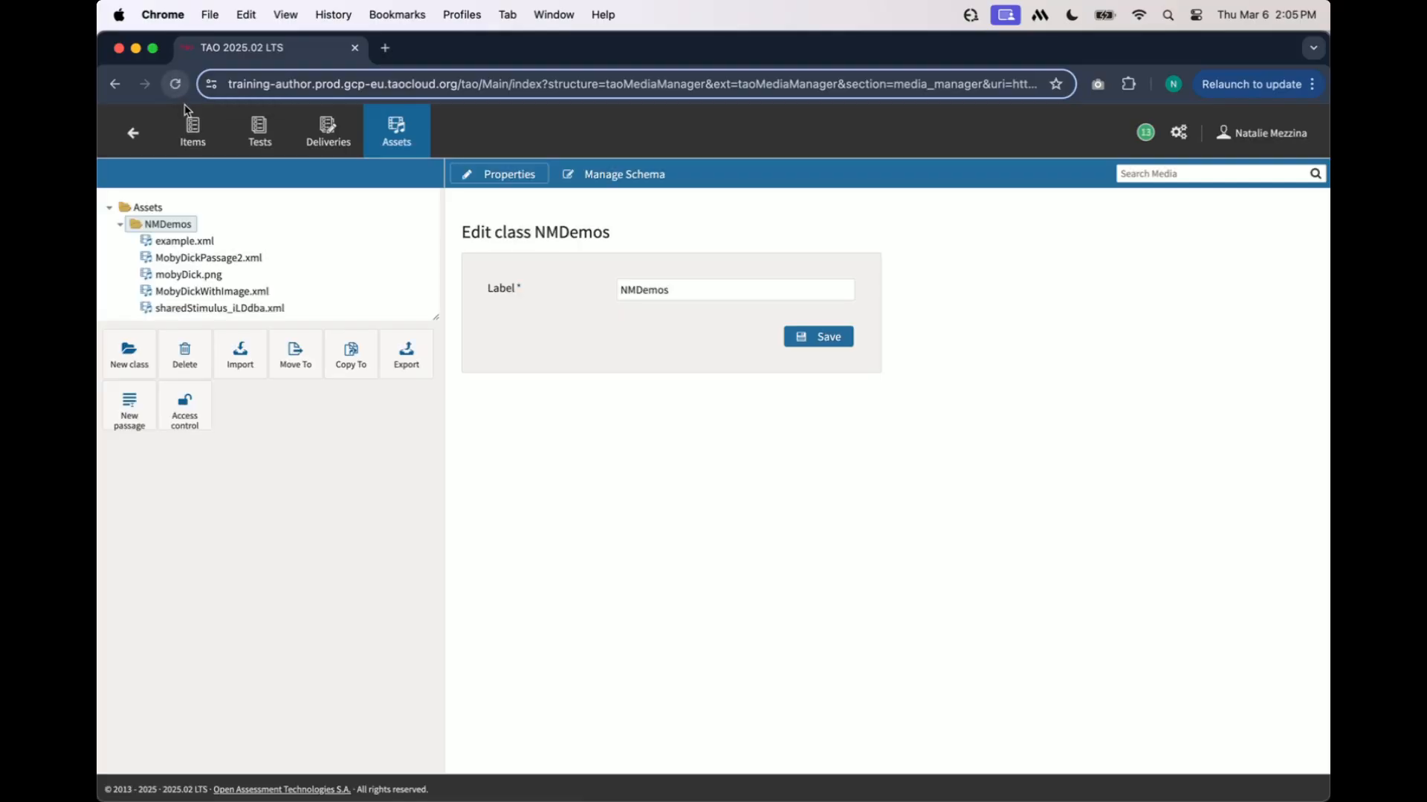
pyautogui.click(202, 308)
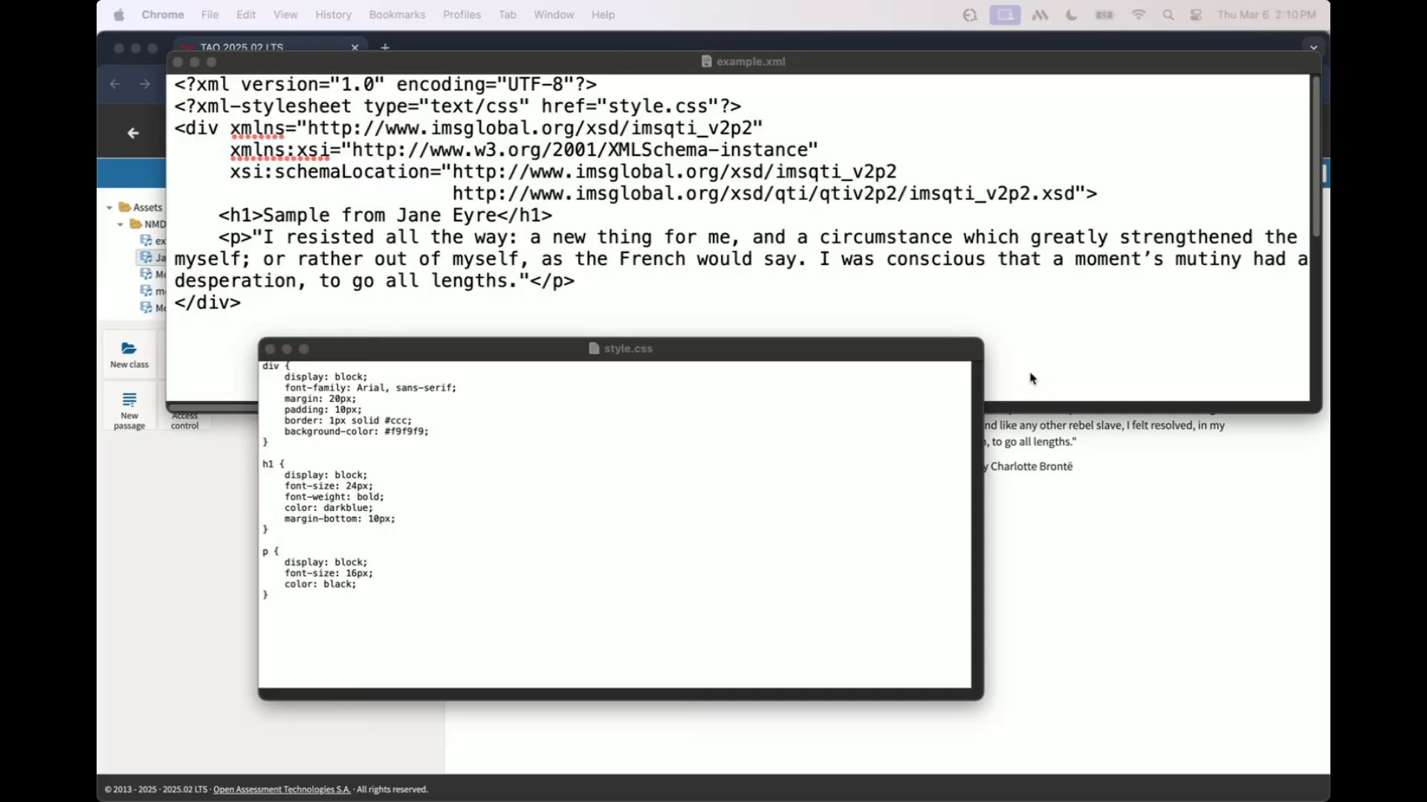
# In TextEdit, review style.css and the xml-stylesheet line referencing it in example.xml, and save example.xml.
pyautogui.click(803, 351)
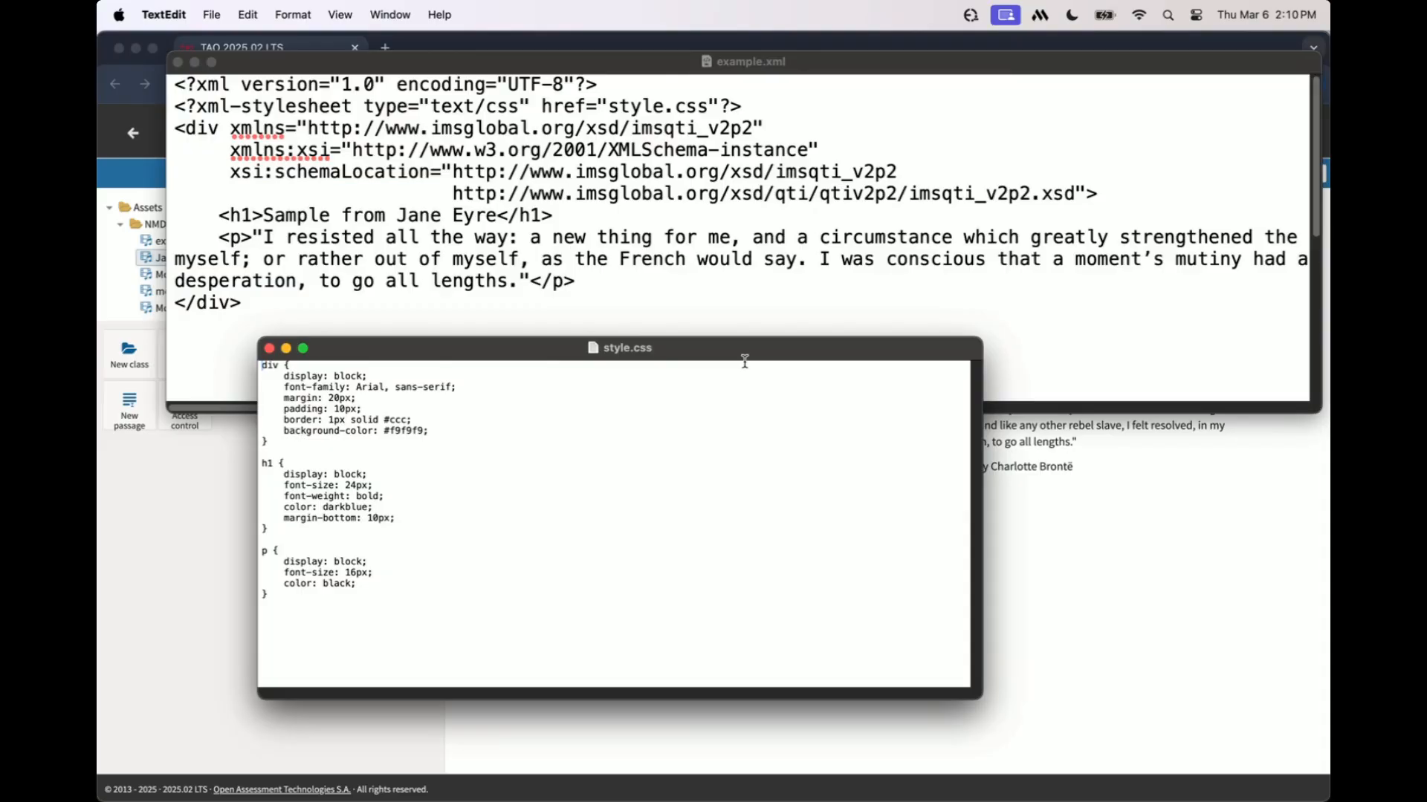
pyautogui.click(852, 63)
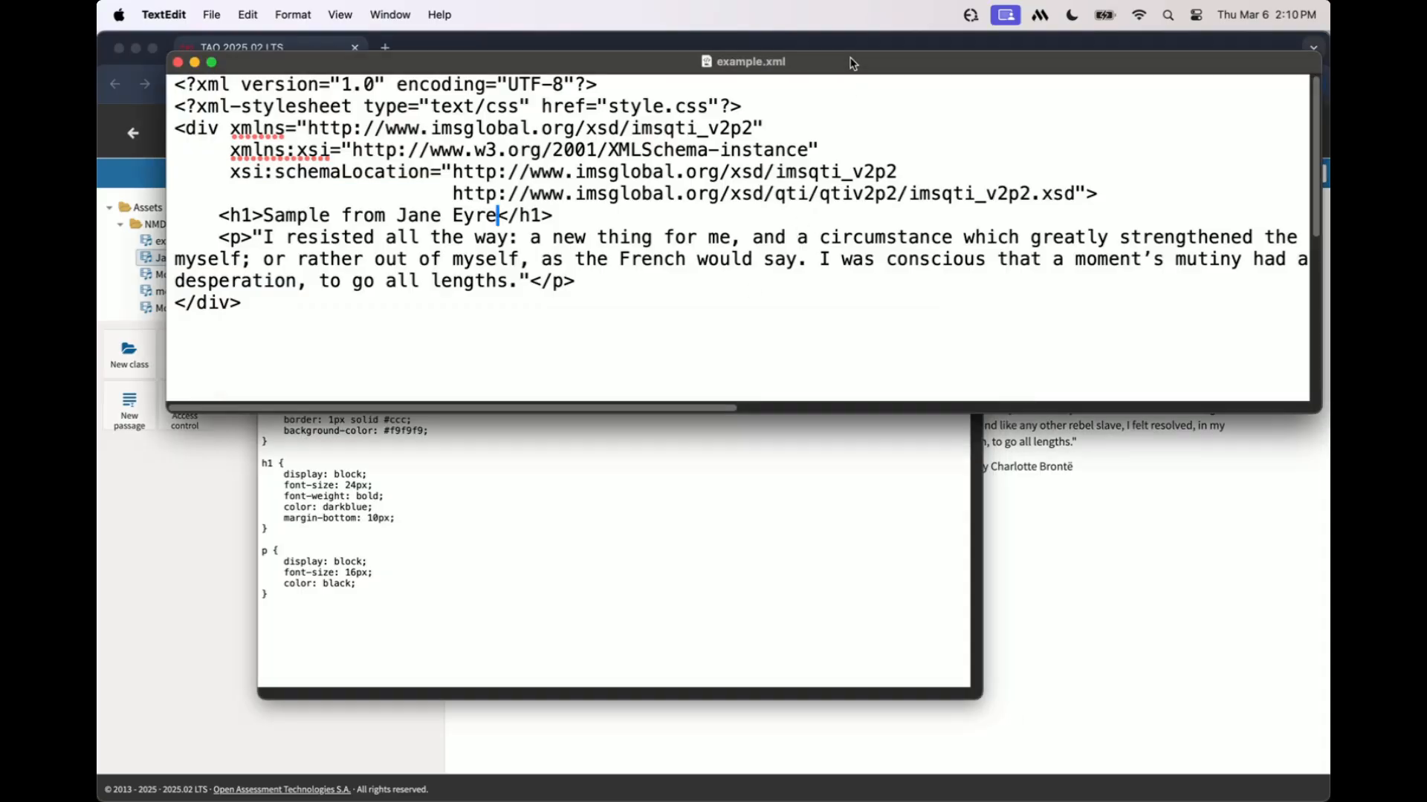
pyautogui.moveTo(743, 105); pyautogui.dragTo(174, 105)
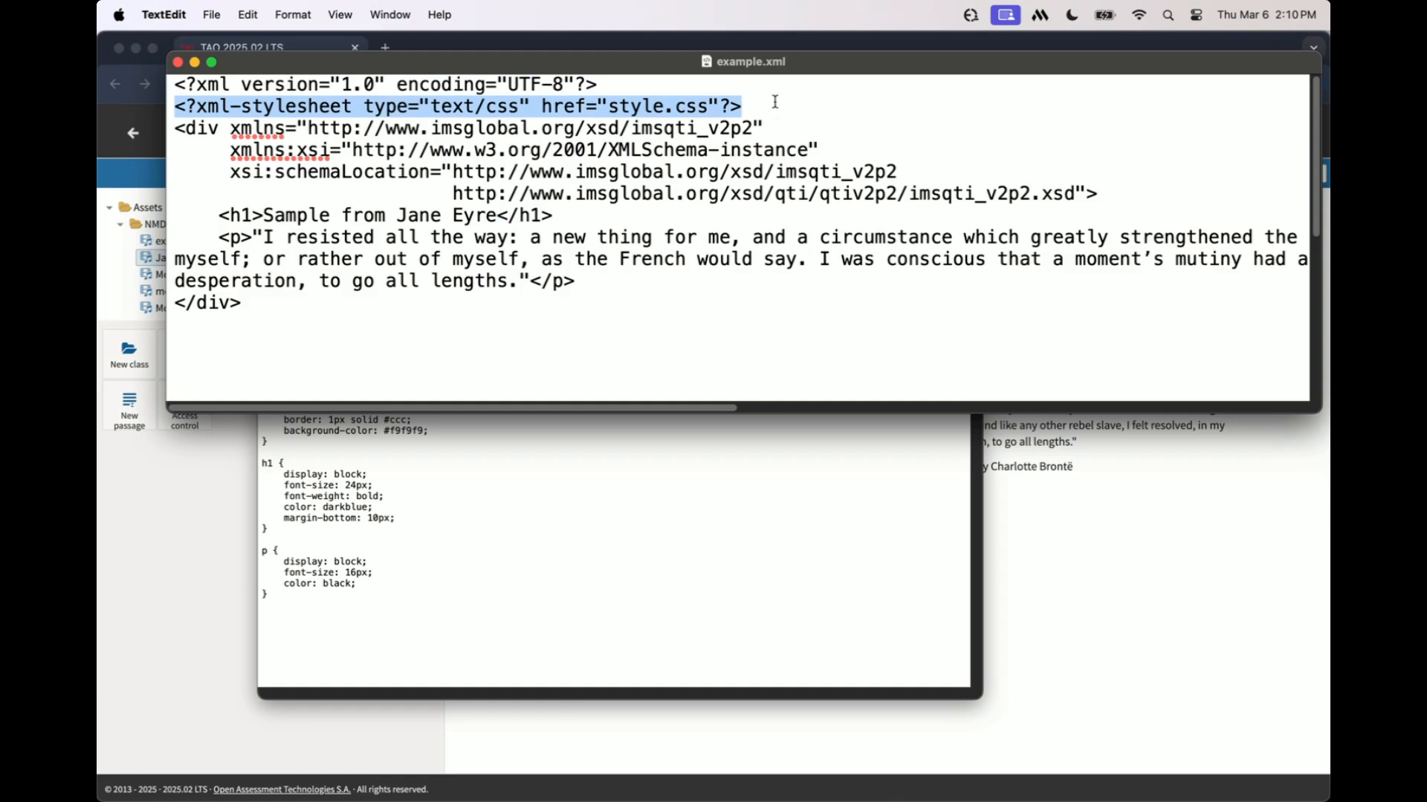
pyautogui.click(755, 112)
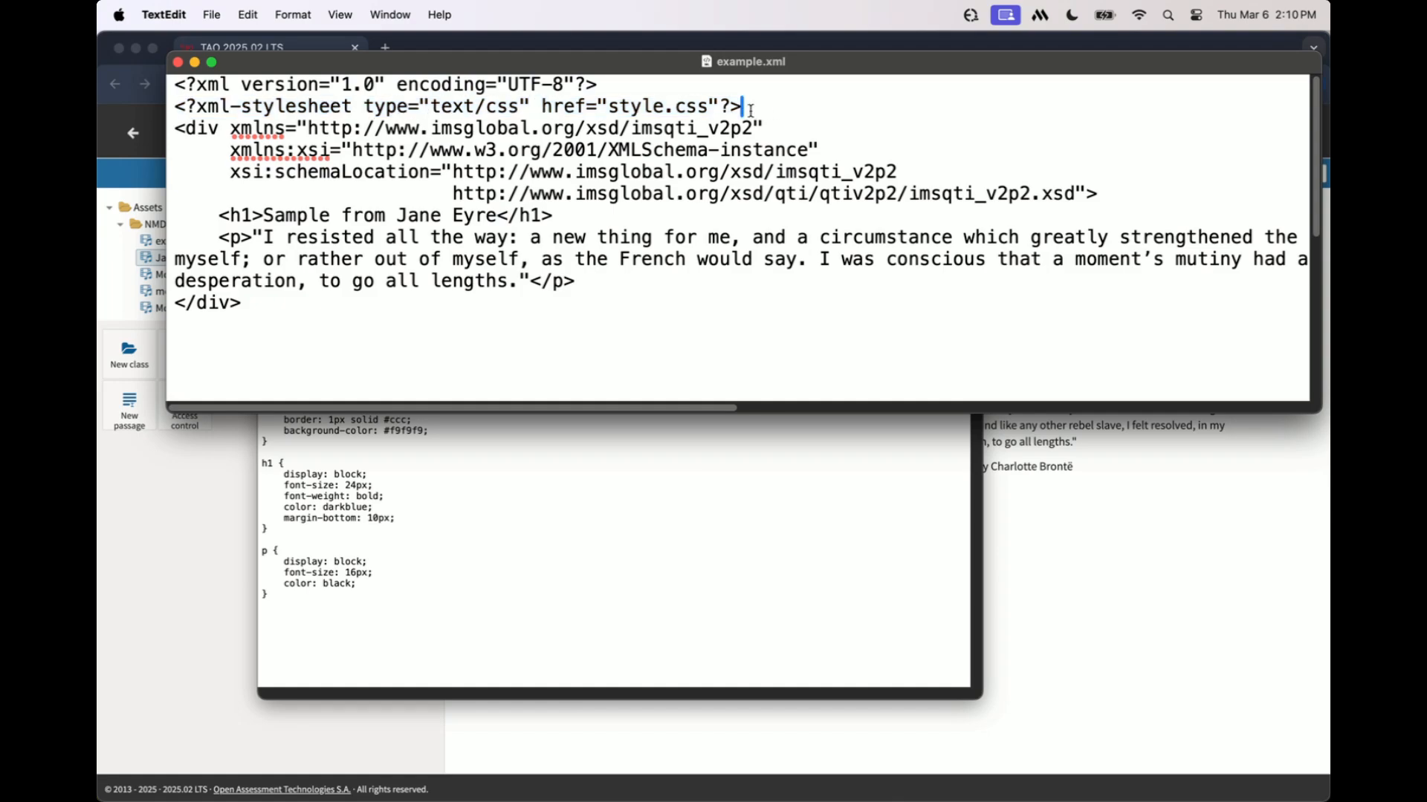
pyautogui.click(212, 15)
pyautogui.click(229, 127)
# Switch to Finder and compress the test-css folder in recordings into a ZIP archive.
pyautogui.press('super+Tab')
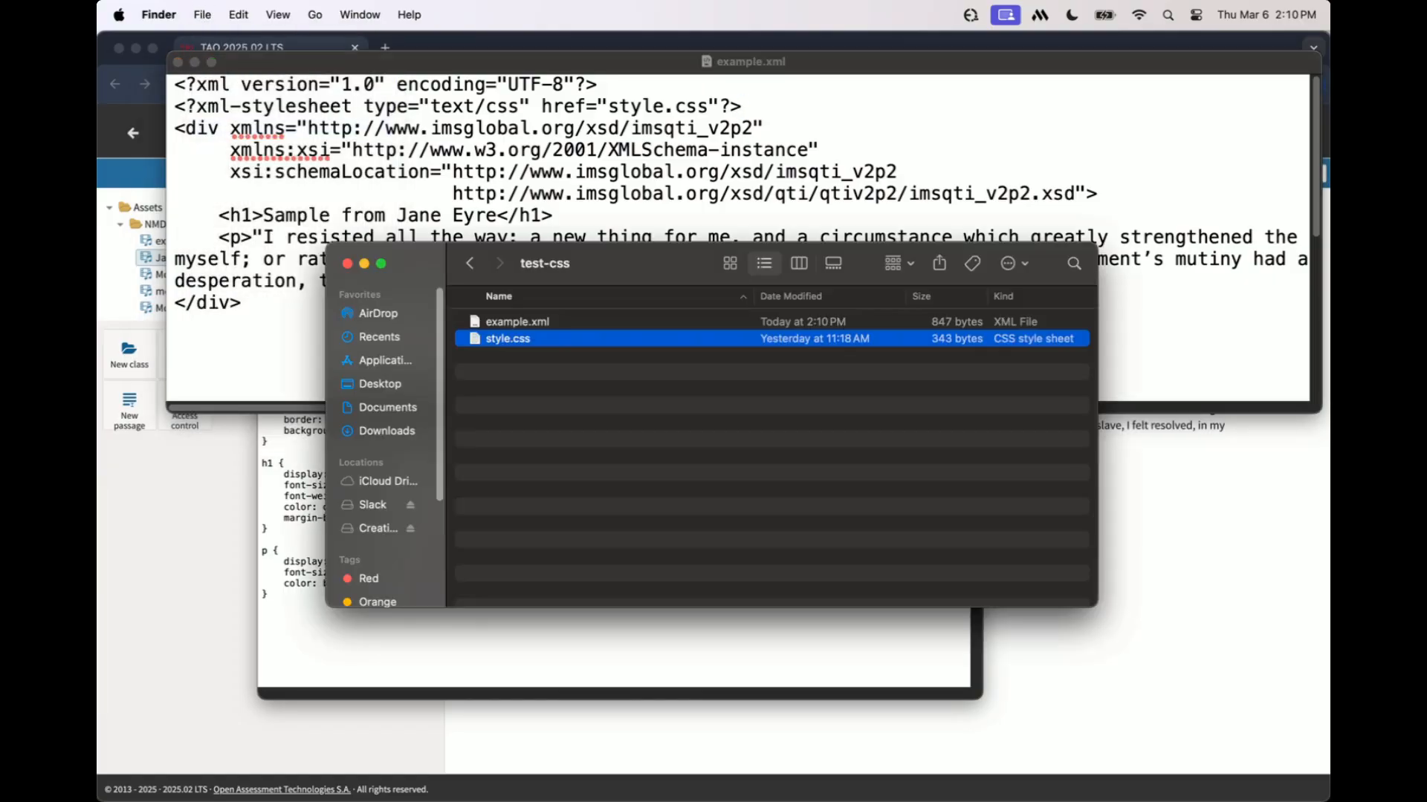
pyautogui.click(577, 378)
pyautogui.click(470, 264)
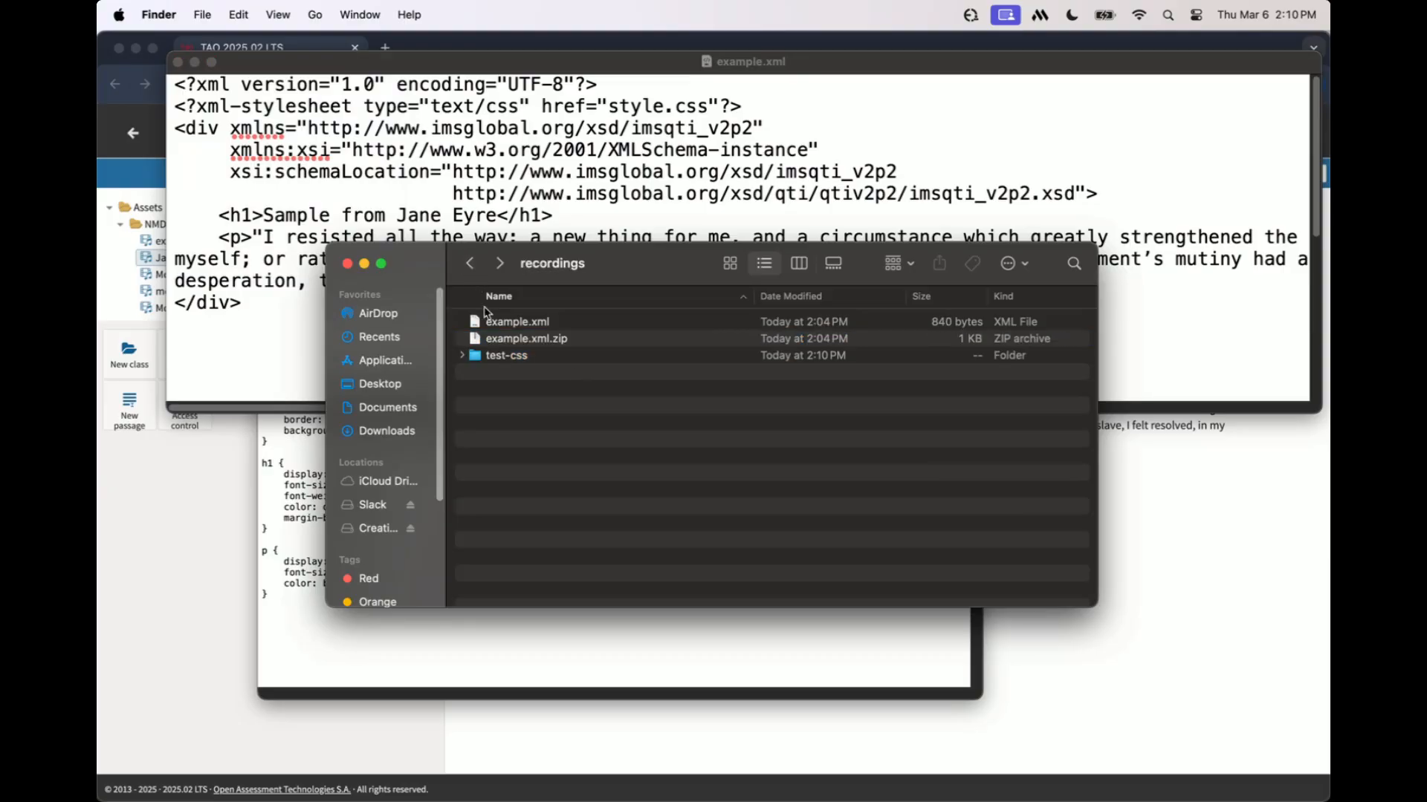
pyautogui.click(540, 360)
pyautogui.rightClick(539, 361)
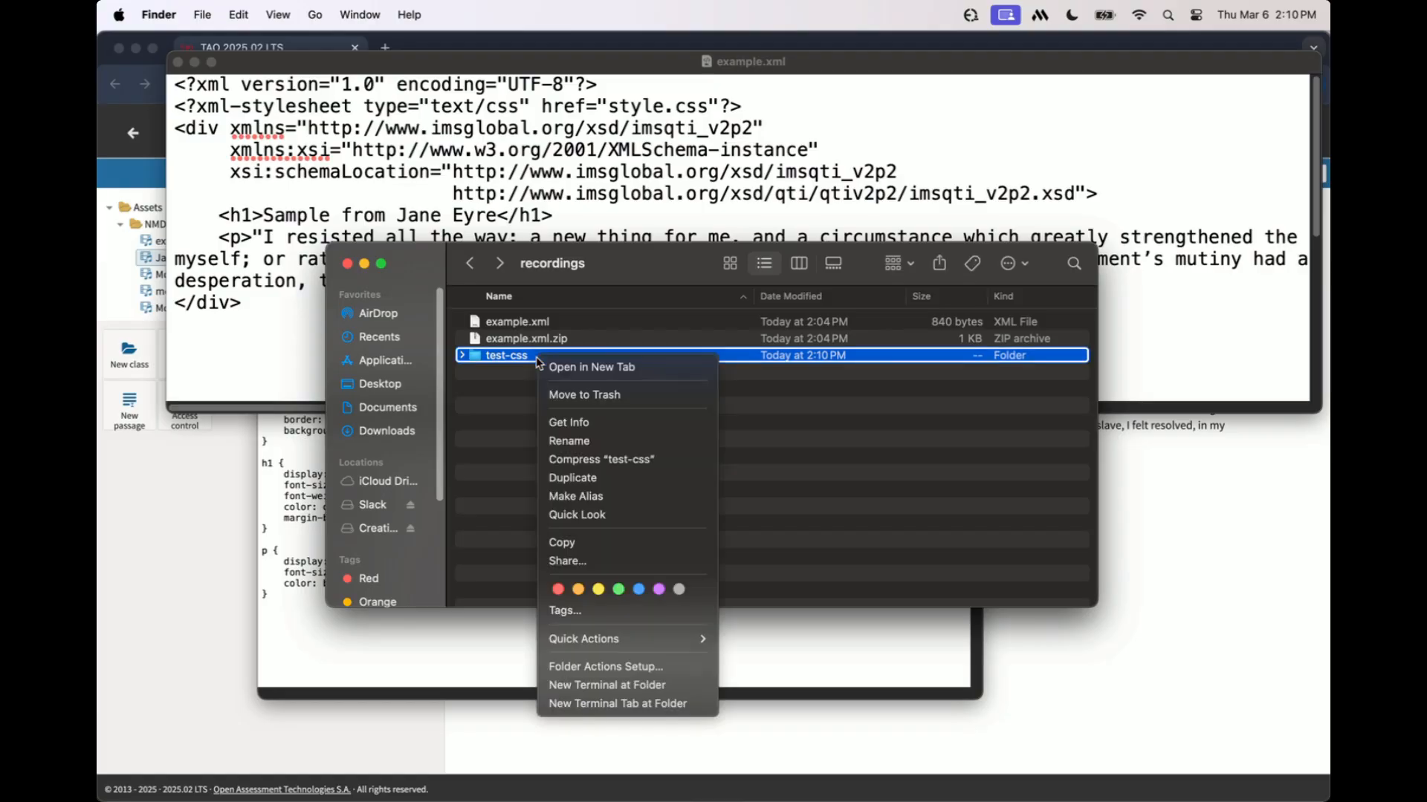
pyautogui.click(583, 460)
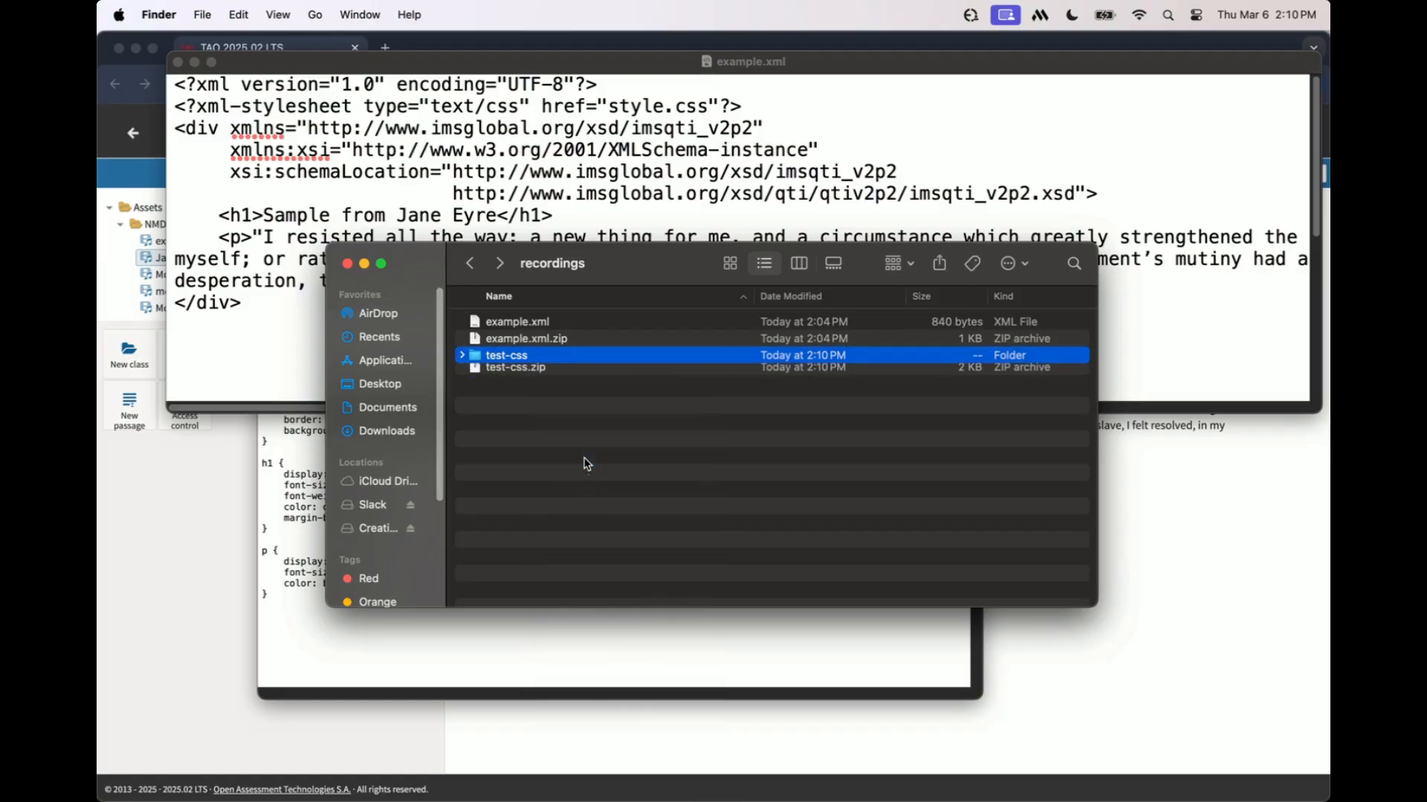
# Return to TAO in Chrome and import test-css.zip into the NMDemos class in the Shared Stimulus format.
pyautogui.click(1198, 548)
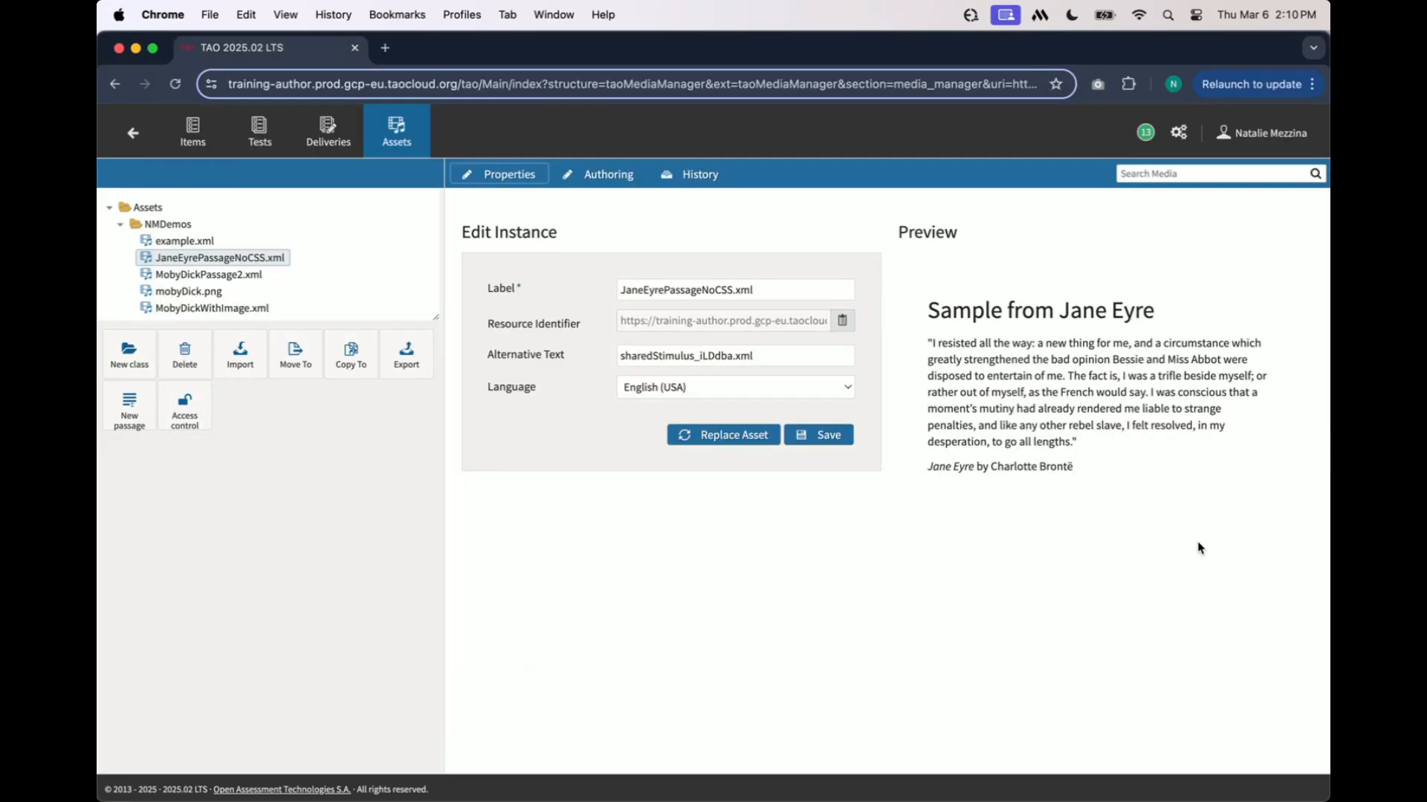
pyautogui.click(171, 223)
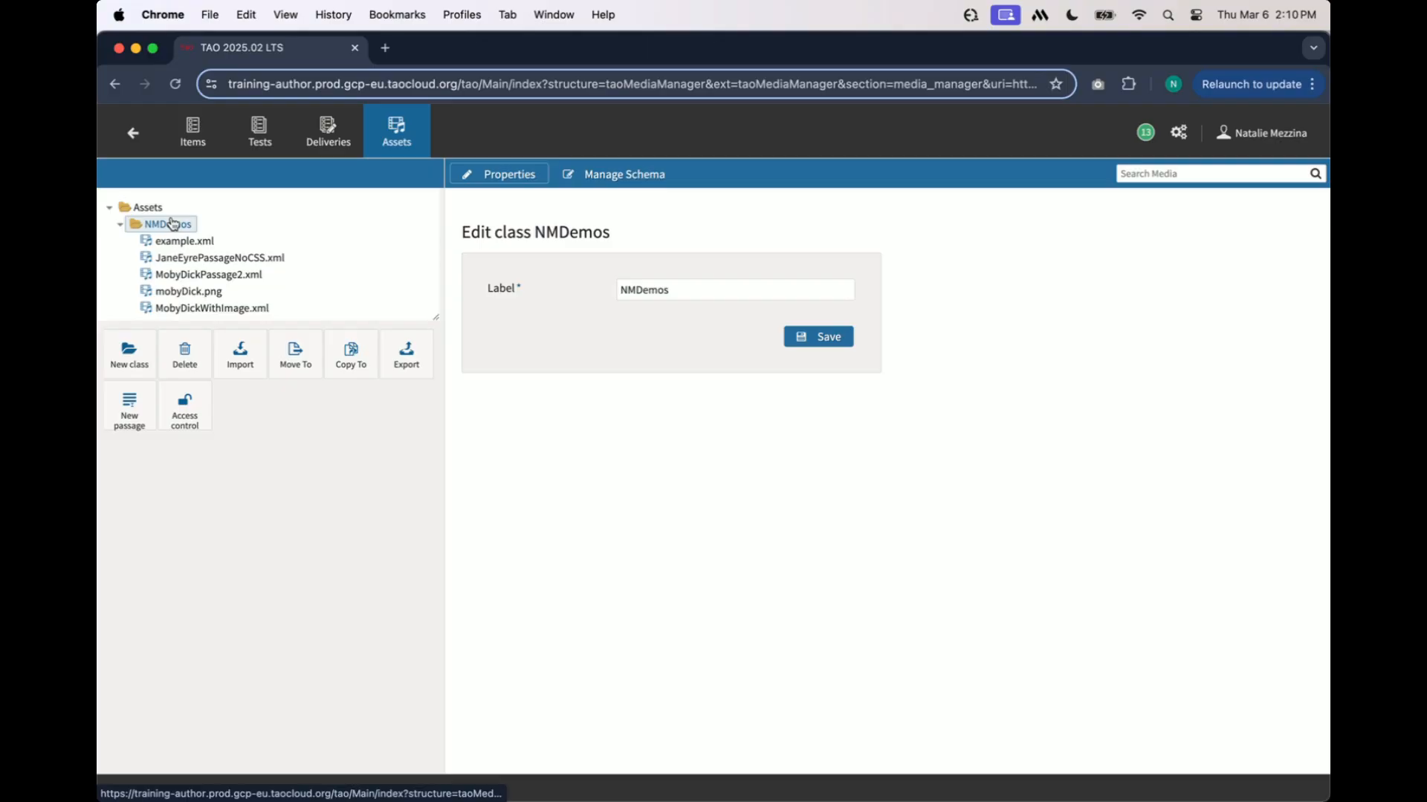
pyautogui.click(240, 353)
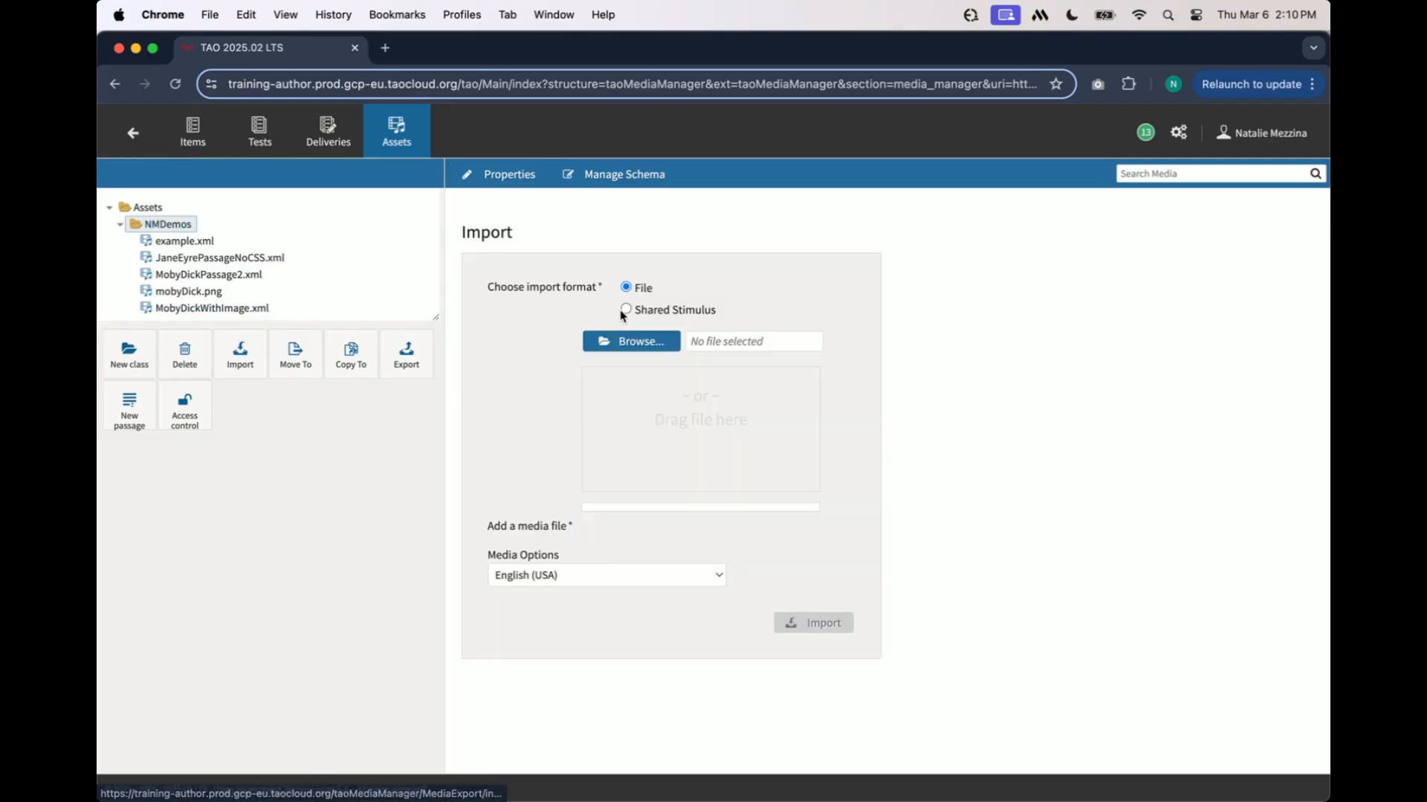
pyautogui.click(625, 311)
pyautogui.click(630, 343)
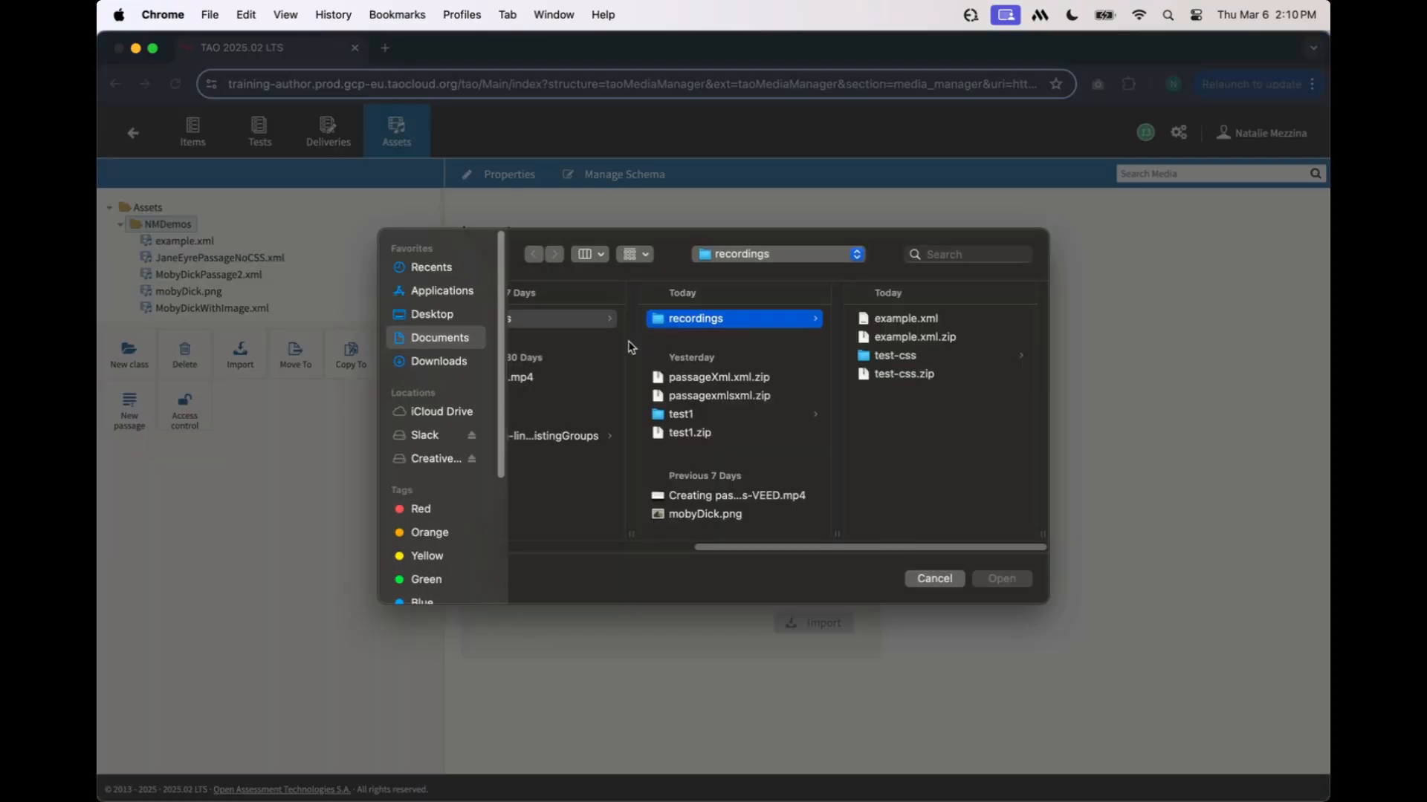
pyautogui.click(905, 375)
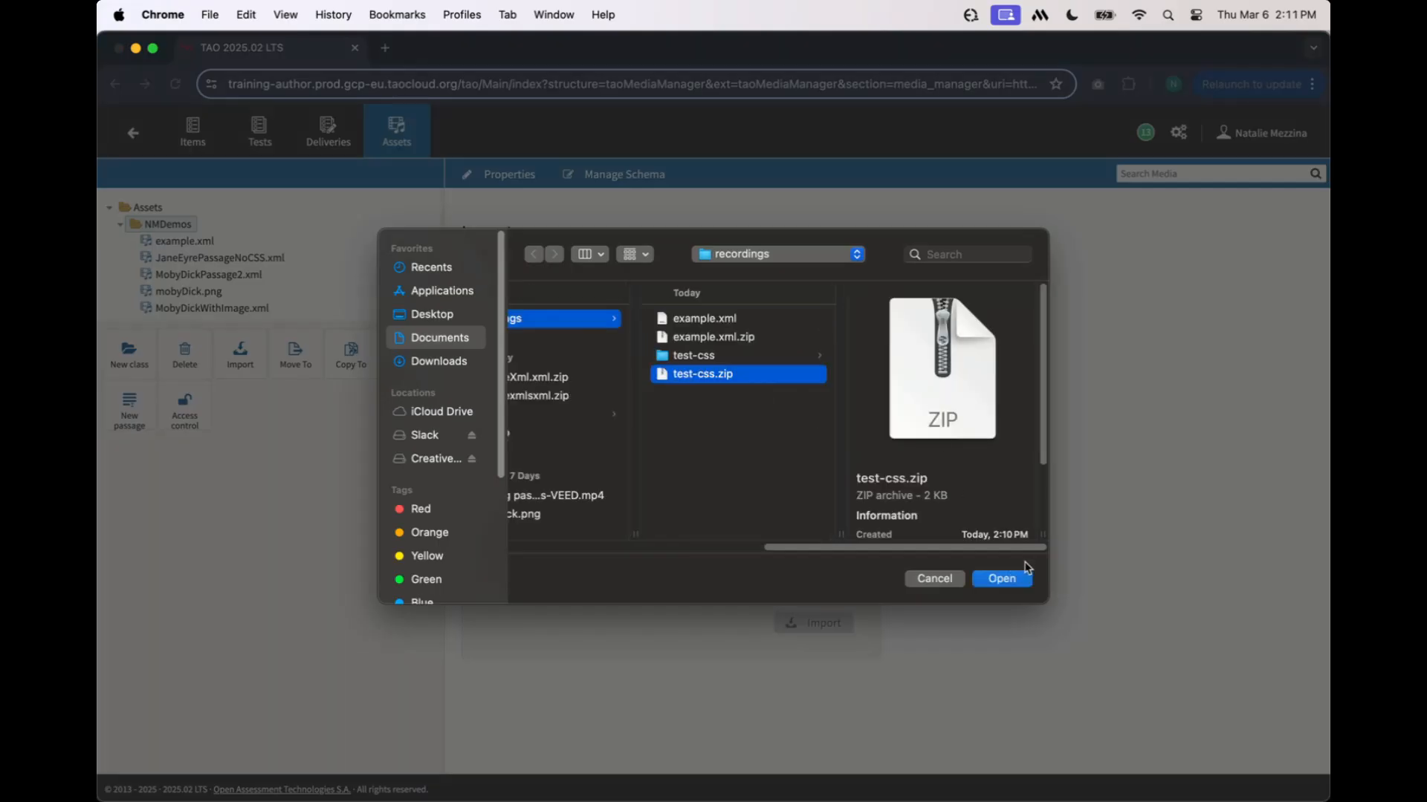
pyautogui.click(1002, 579)
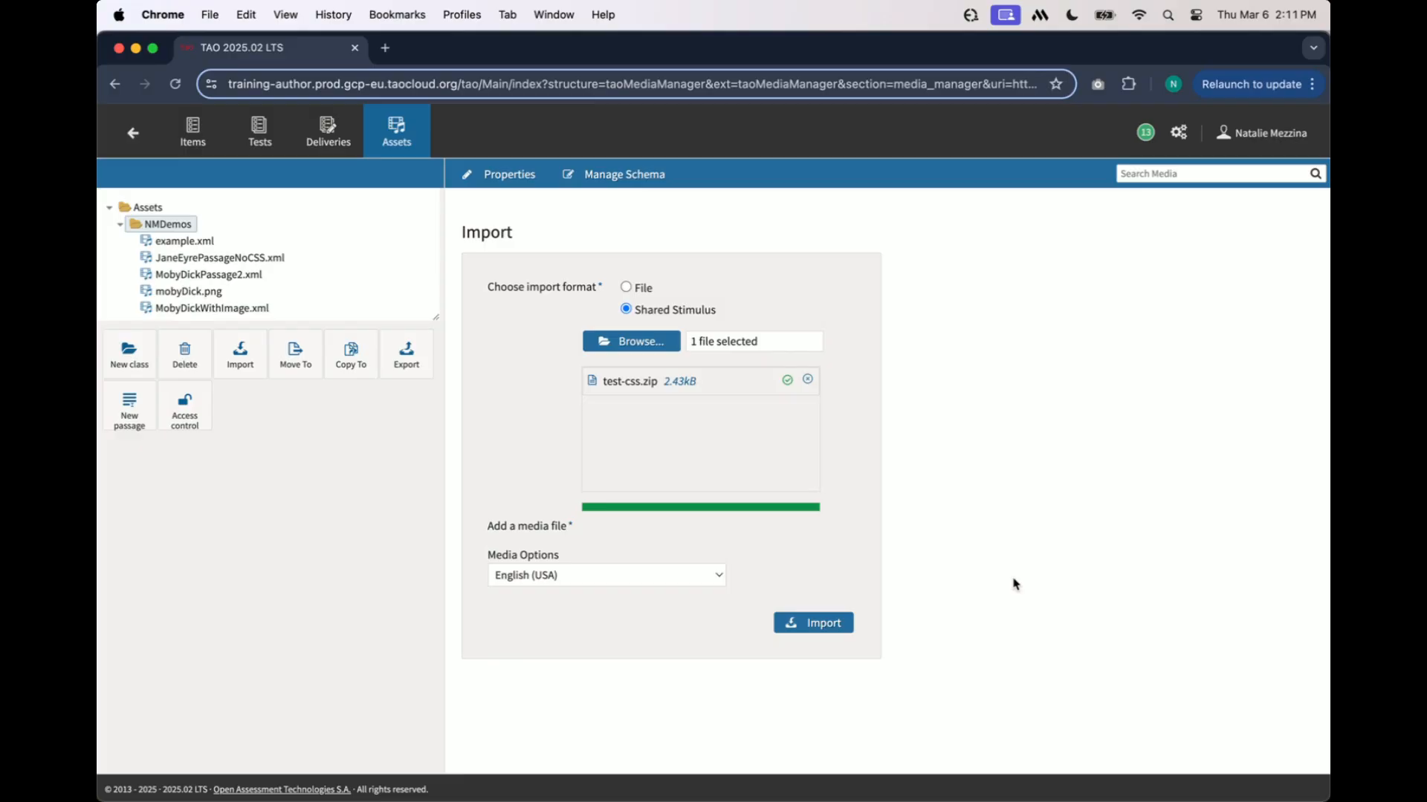
pyautogui.click(815, 623)
# Reload the assets, change the label of the newly imported passage to JaneEyrewithCSS.xml and save it.
pyautogui.click(176, 84)
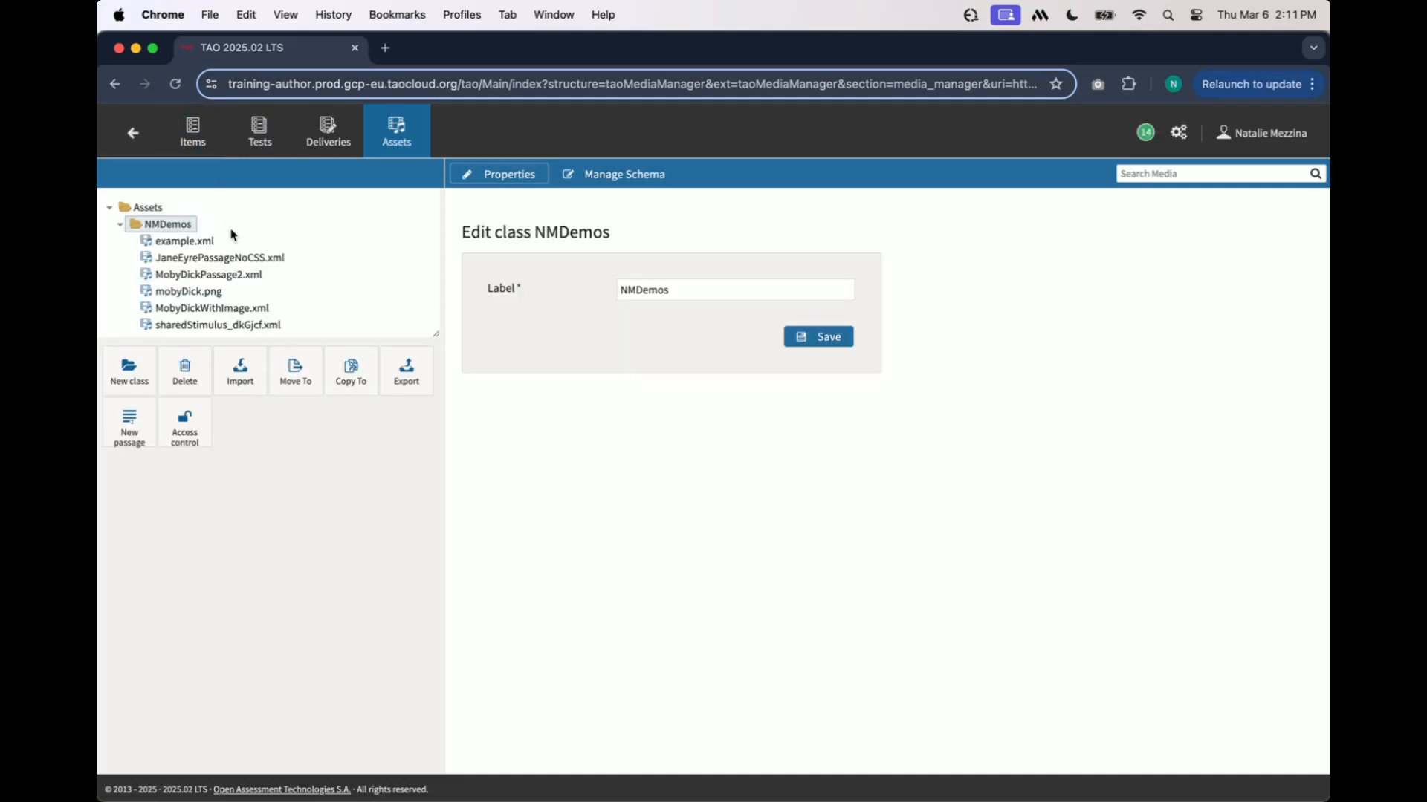
pyautogui.click(247, 327)
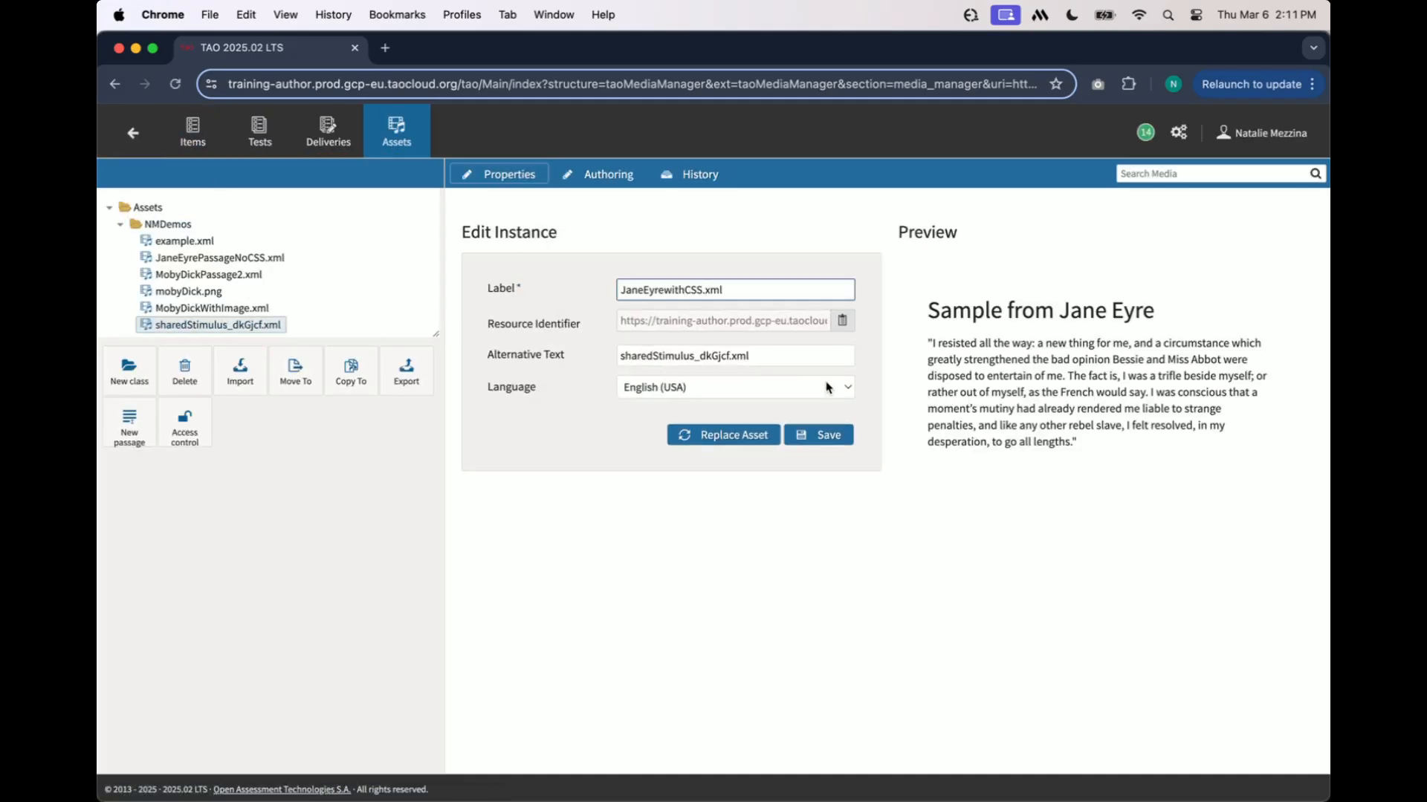
pyautogui.click(824, 437)
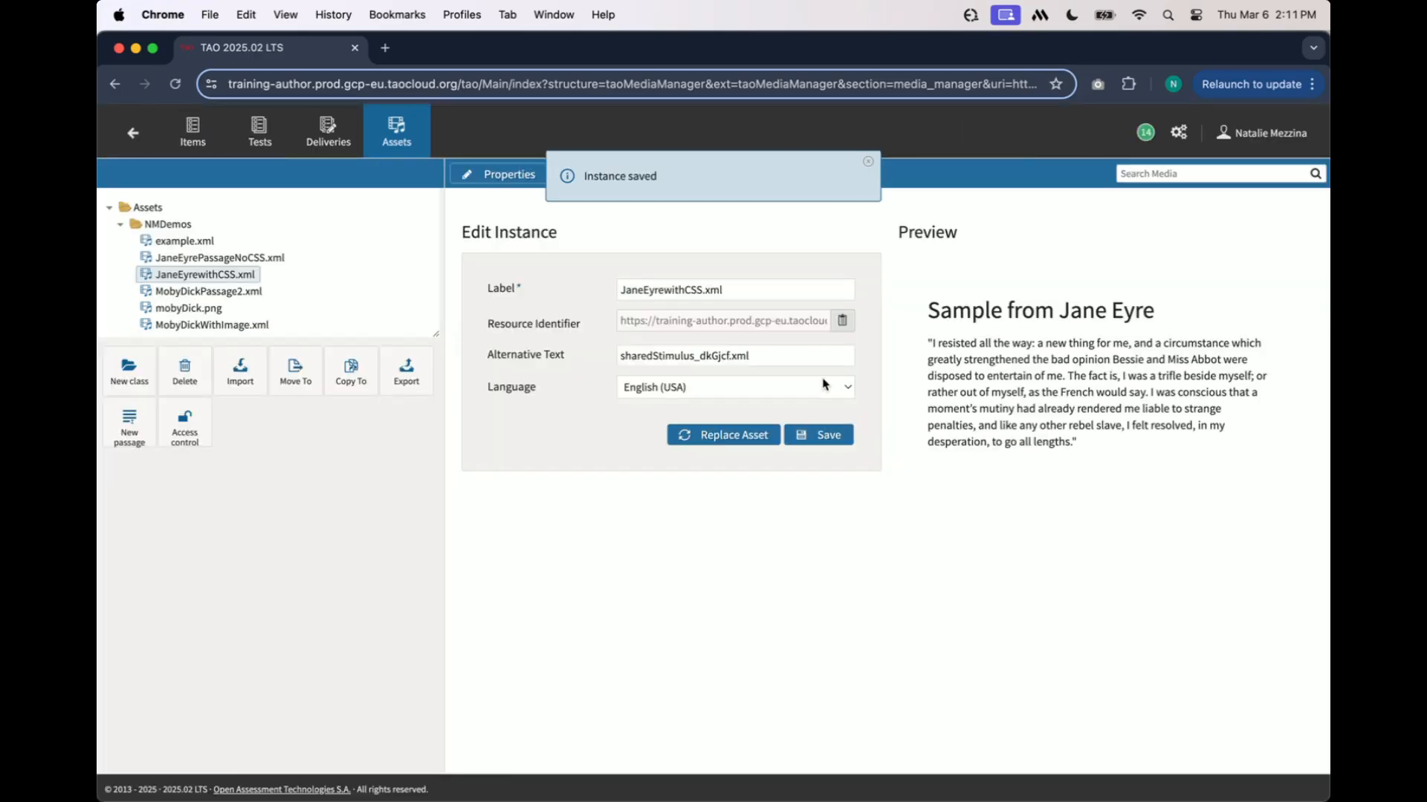
pyautogui.click(869, 163)
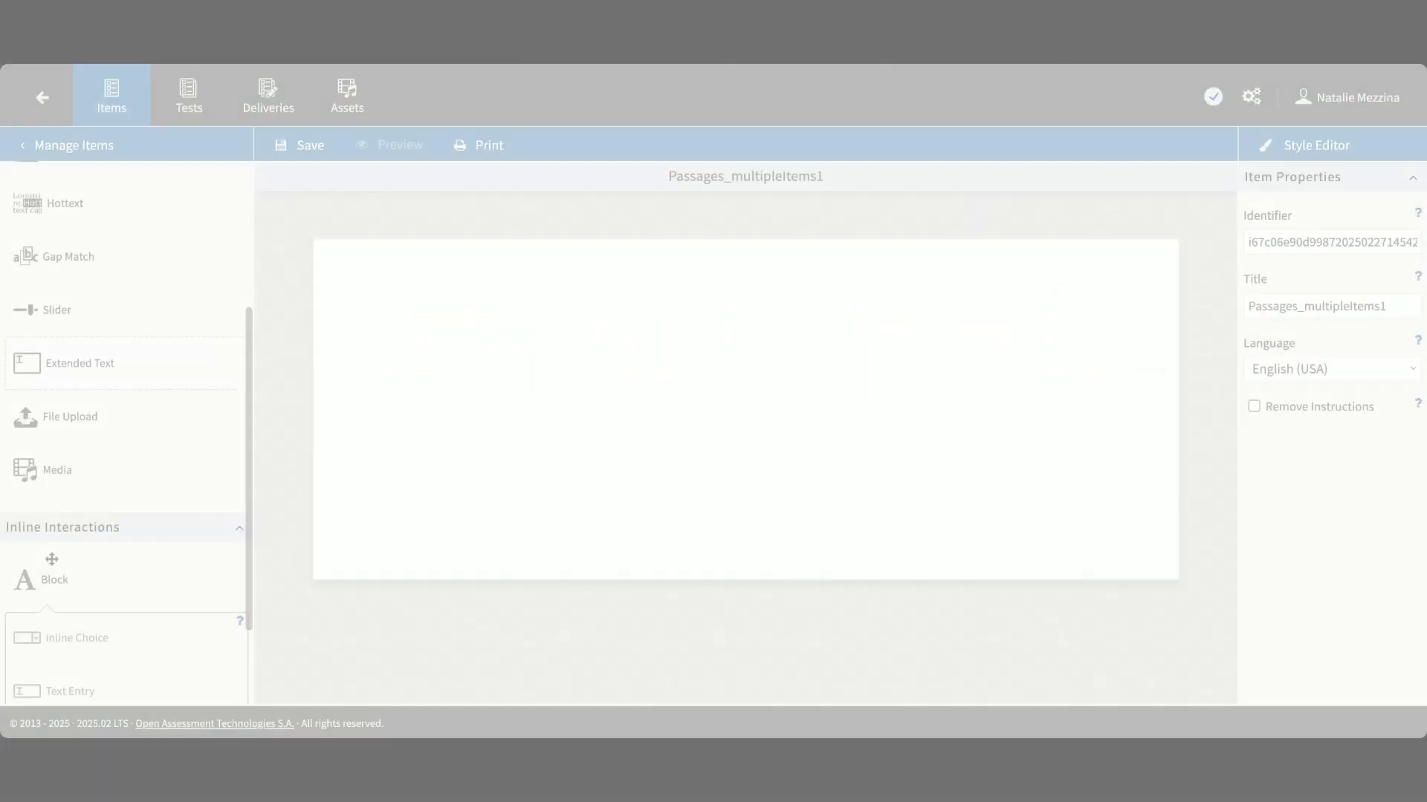
# Add a text block to the item Passages_multipleItems1 and delete its placeholder text.
pyautogui.scroll(-1, 51, 558)
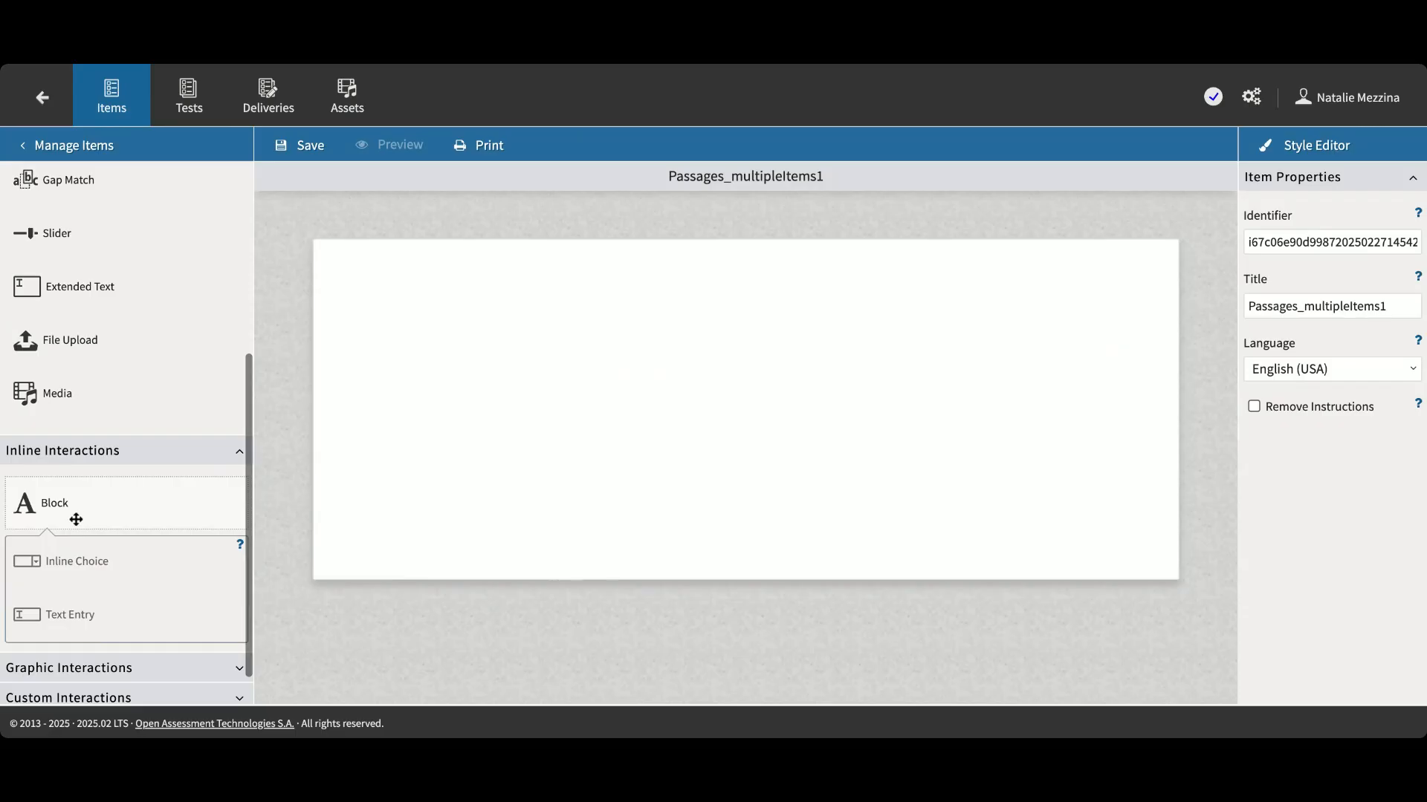
pyautogui.moveTo(72, 507); pyautogui.dragTo(561, 391)
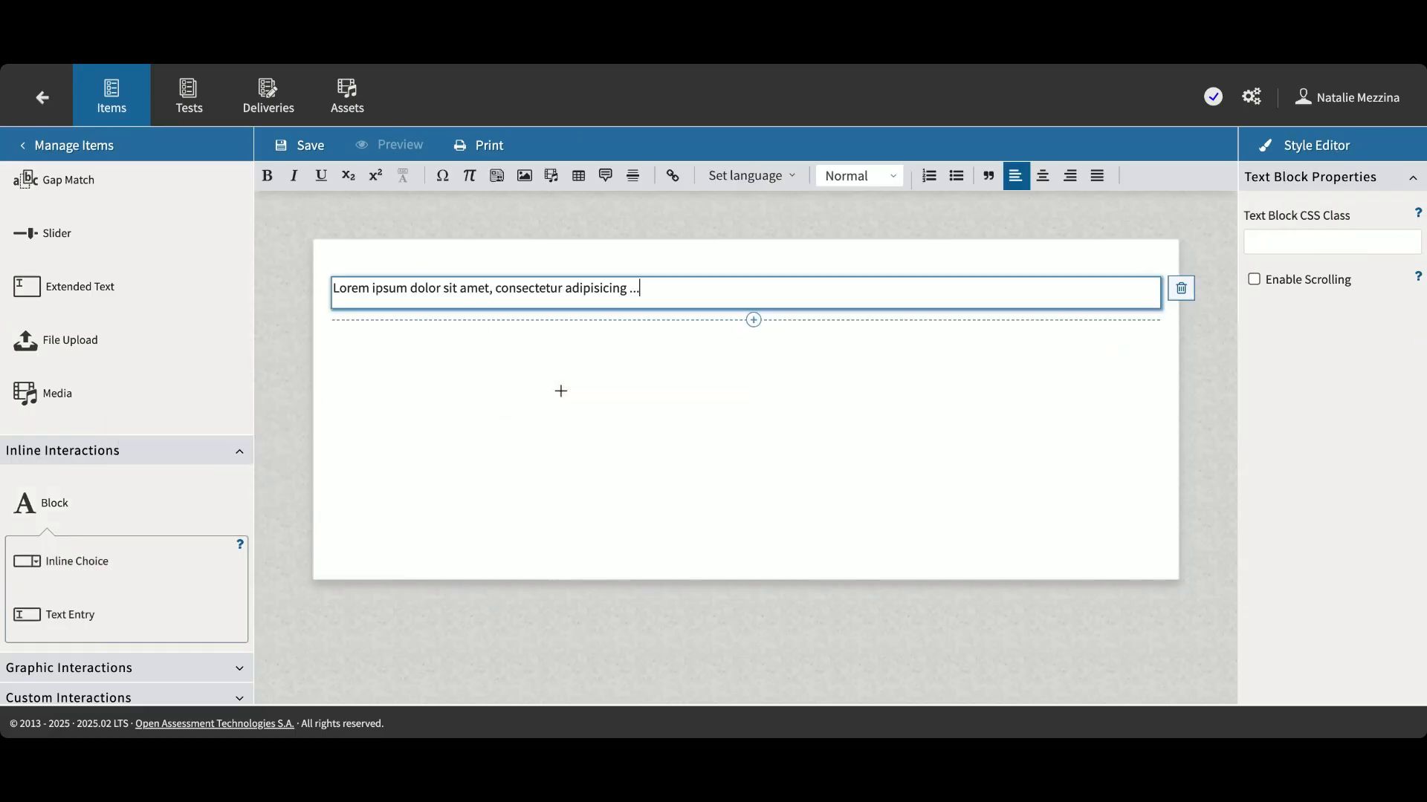
pyautogui.moveTo(672, 291); pyautogui.dragTo(328, 283)
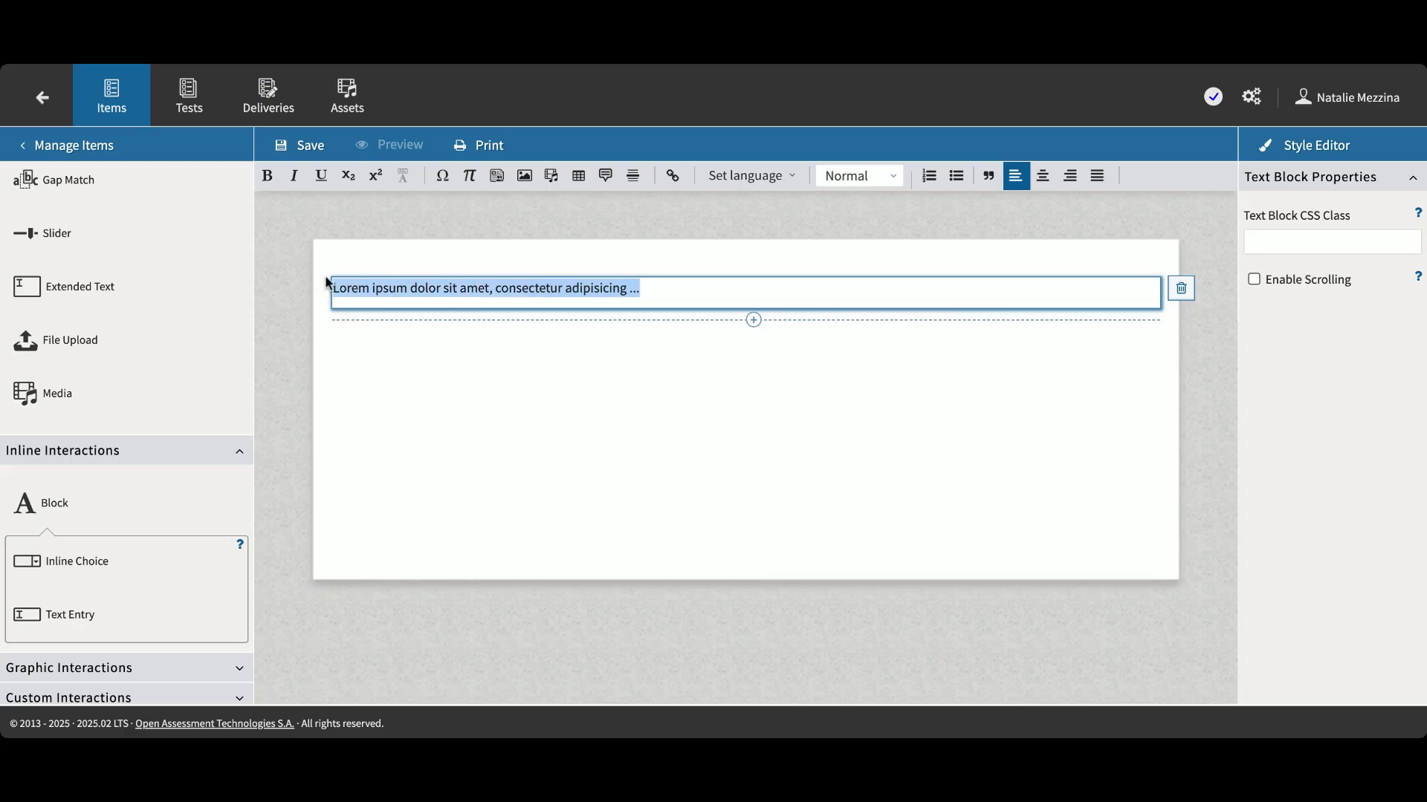
pyautogui.press('BackSpace')
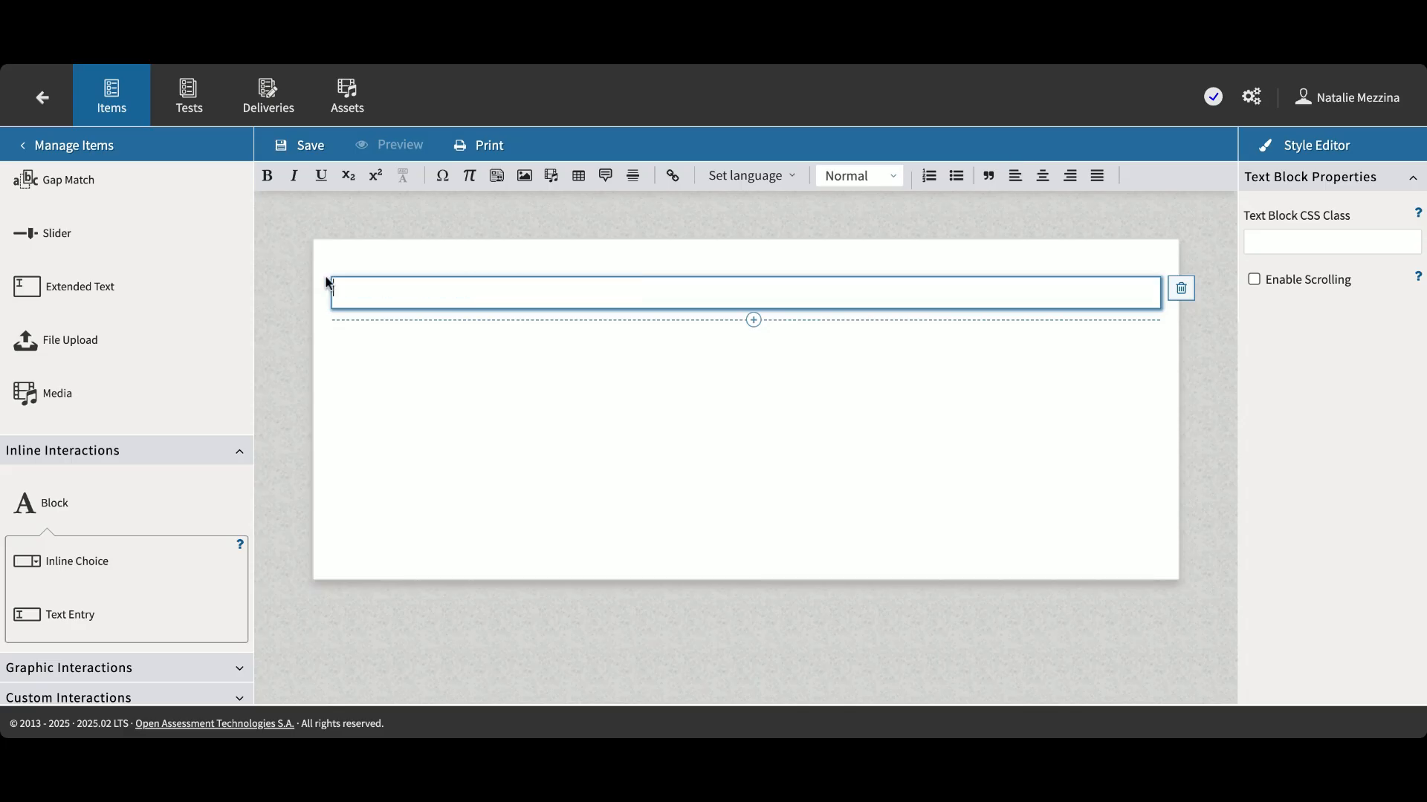
# Insert the shared stimulus MobyDickWithImage.xml from the NMDemos assets into the empty text block.
pyautogui.click(496, 187)
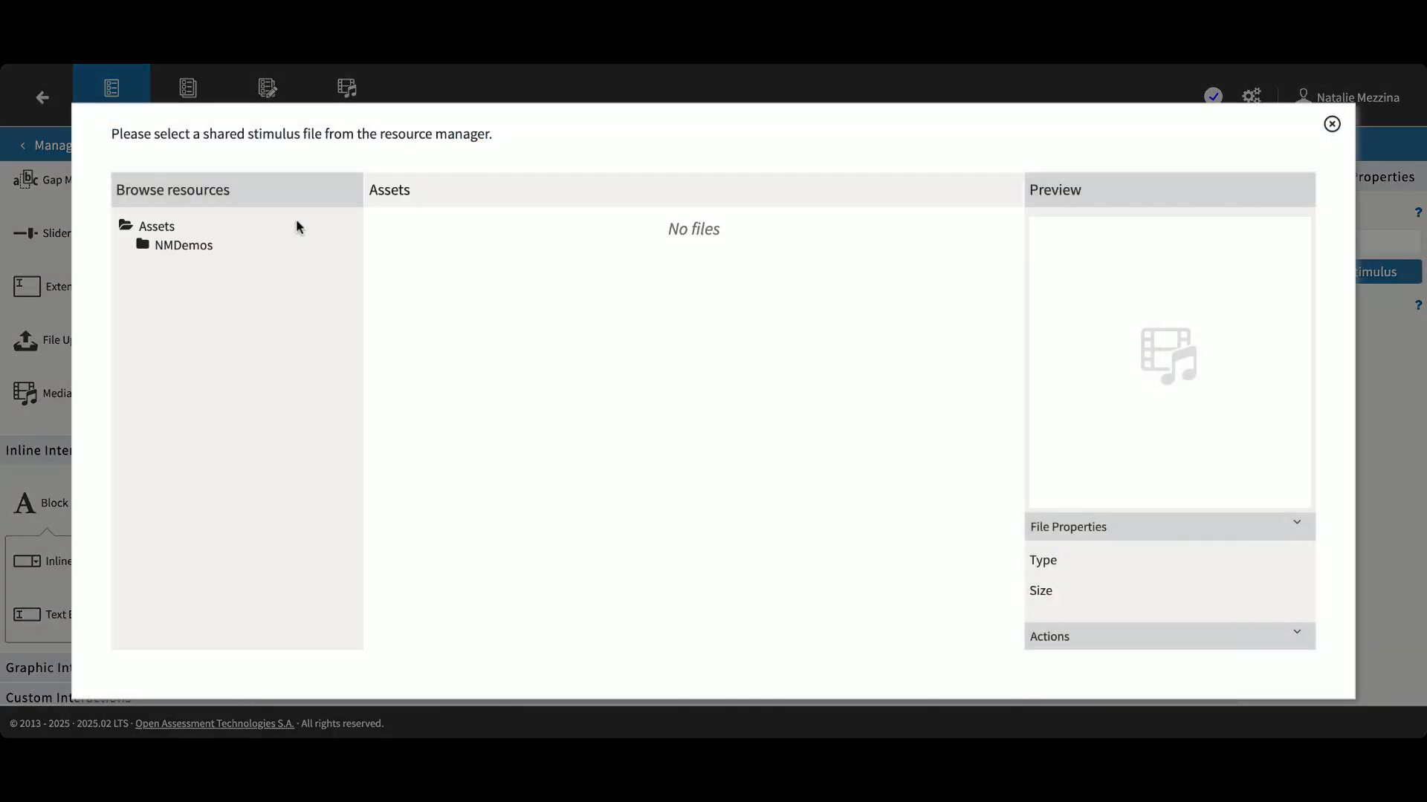
pyautogui.click(185, 250)
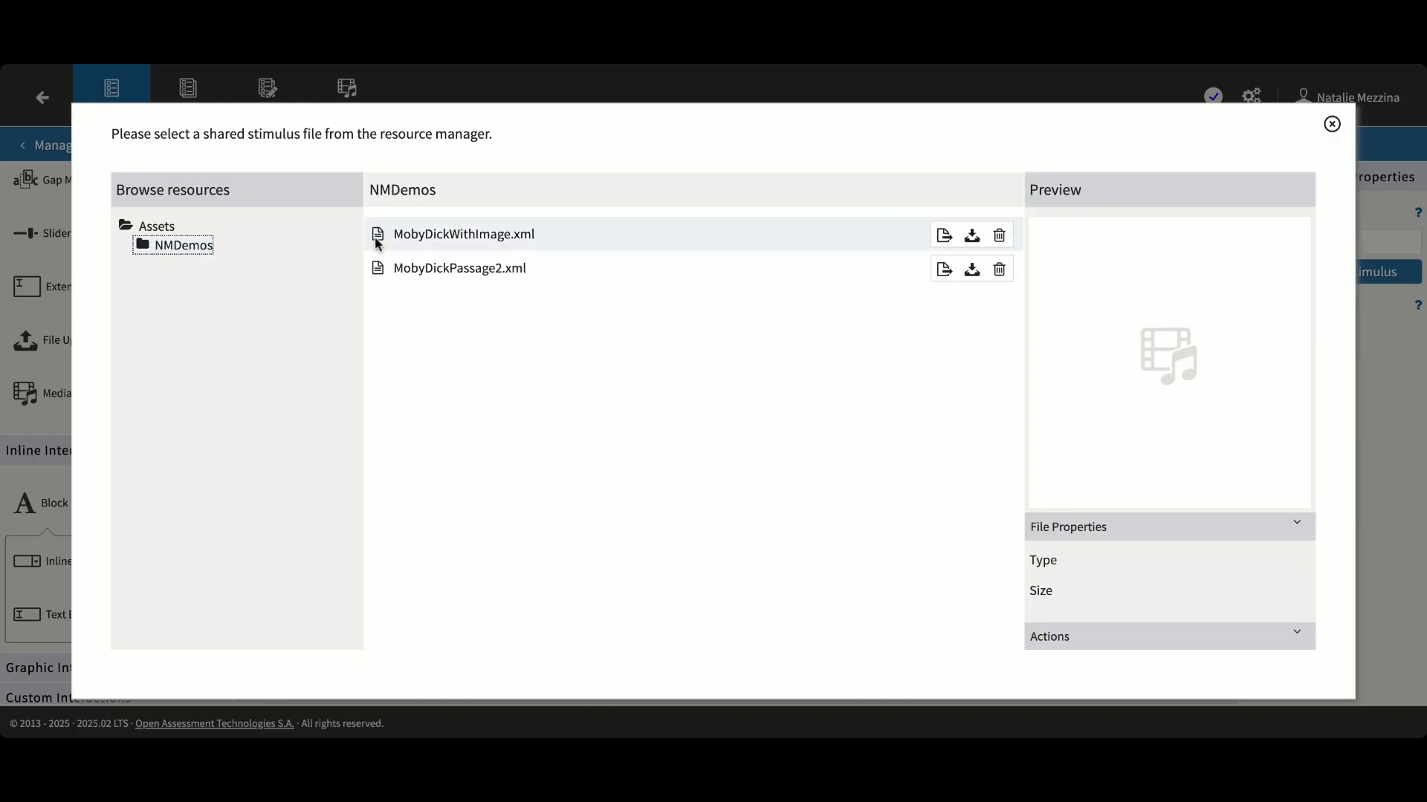
pyautogui.click(424, 246)
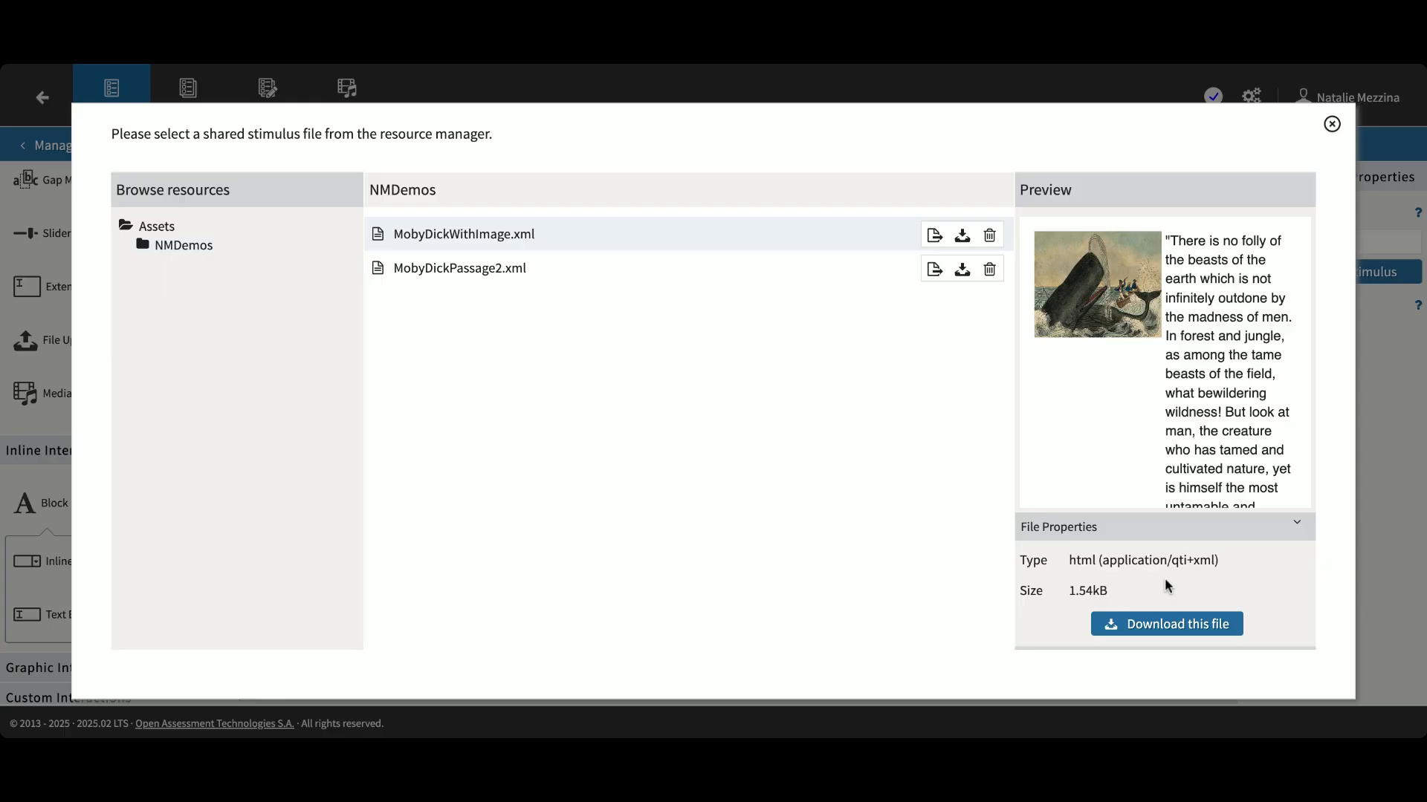
pyautogui.scroll(-1, 1165, 587)
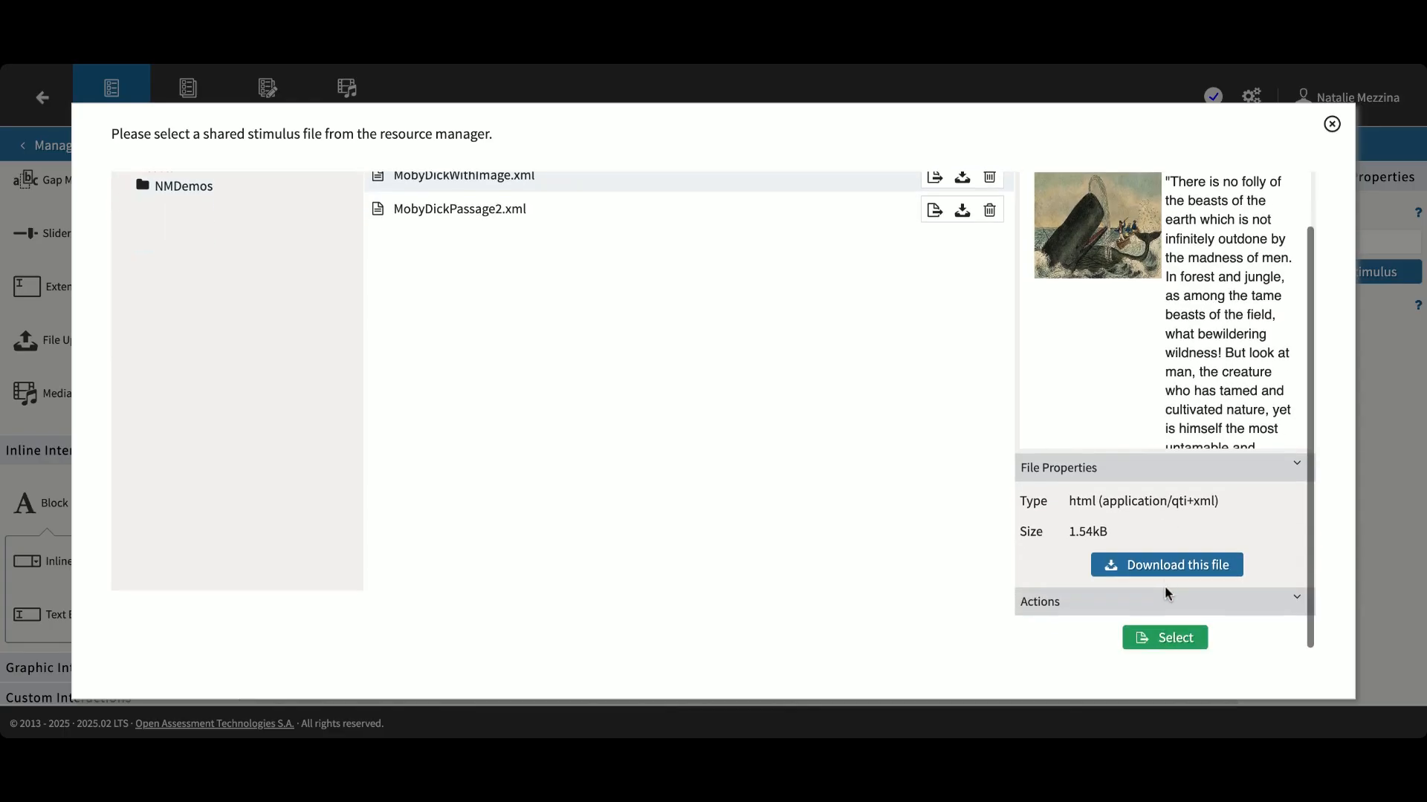
pyautogui.click(1174, 639)
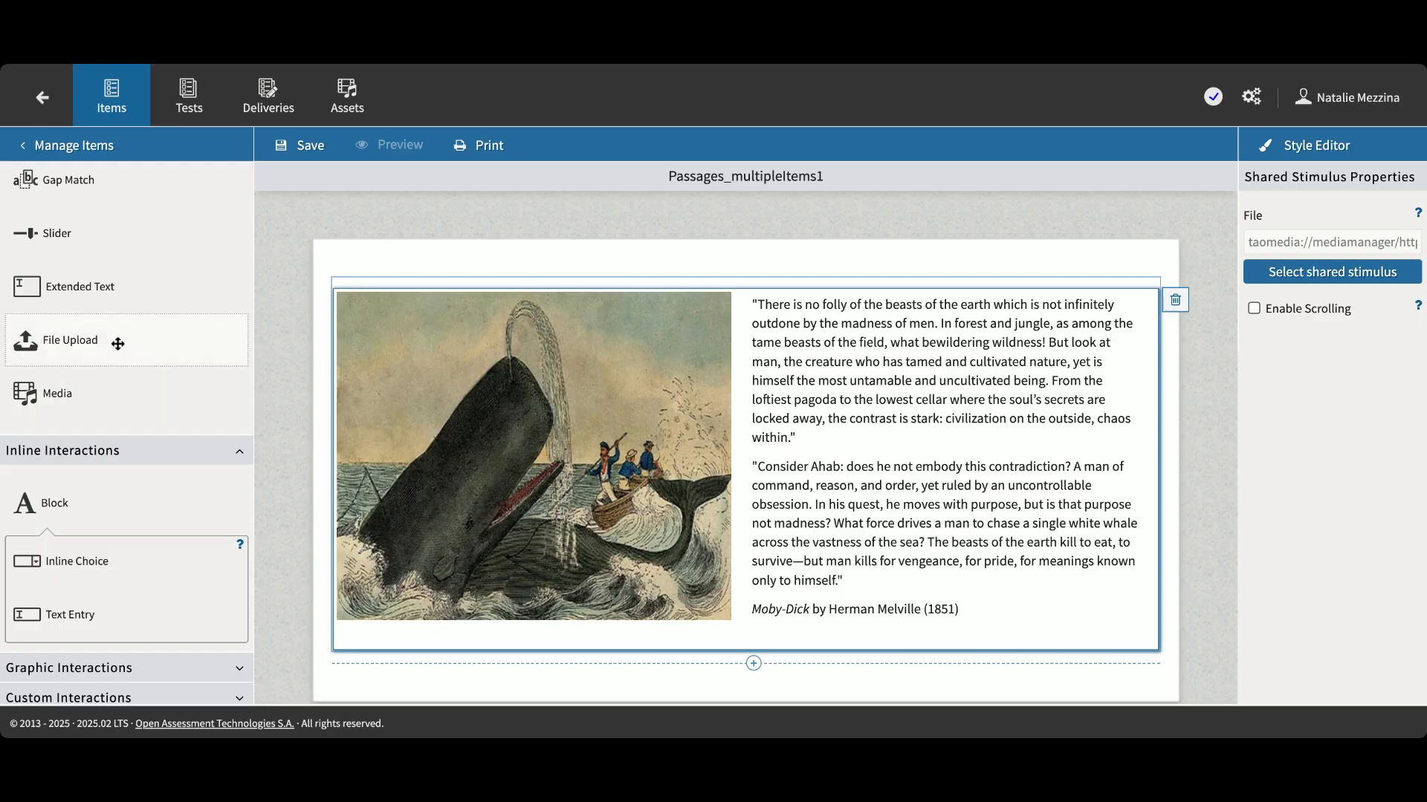
# Beside the passage, add a Choice interaction asking "What is the main contrast presented in the first paragraph?" with three answers, marking the third as correct.
pyautogui.scroll(4, 117, 344)
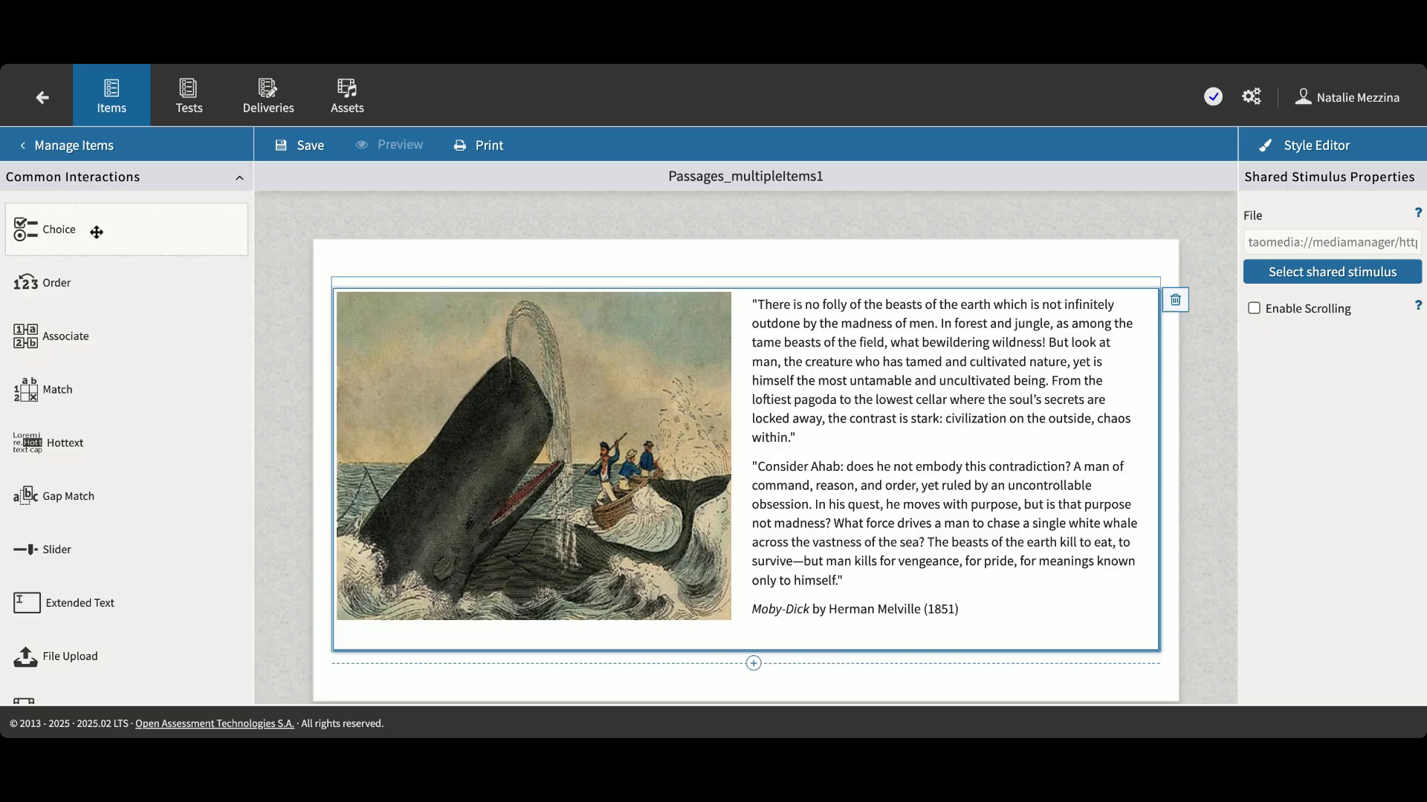
pyautogui.moveTo(96, 232); pyautogui.dragTo(1162, 464)
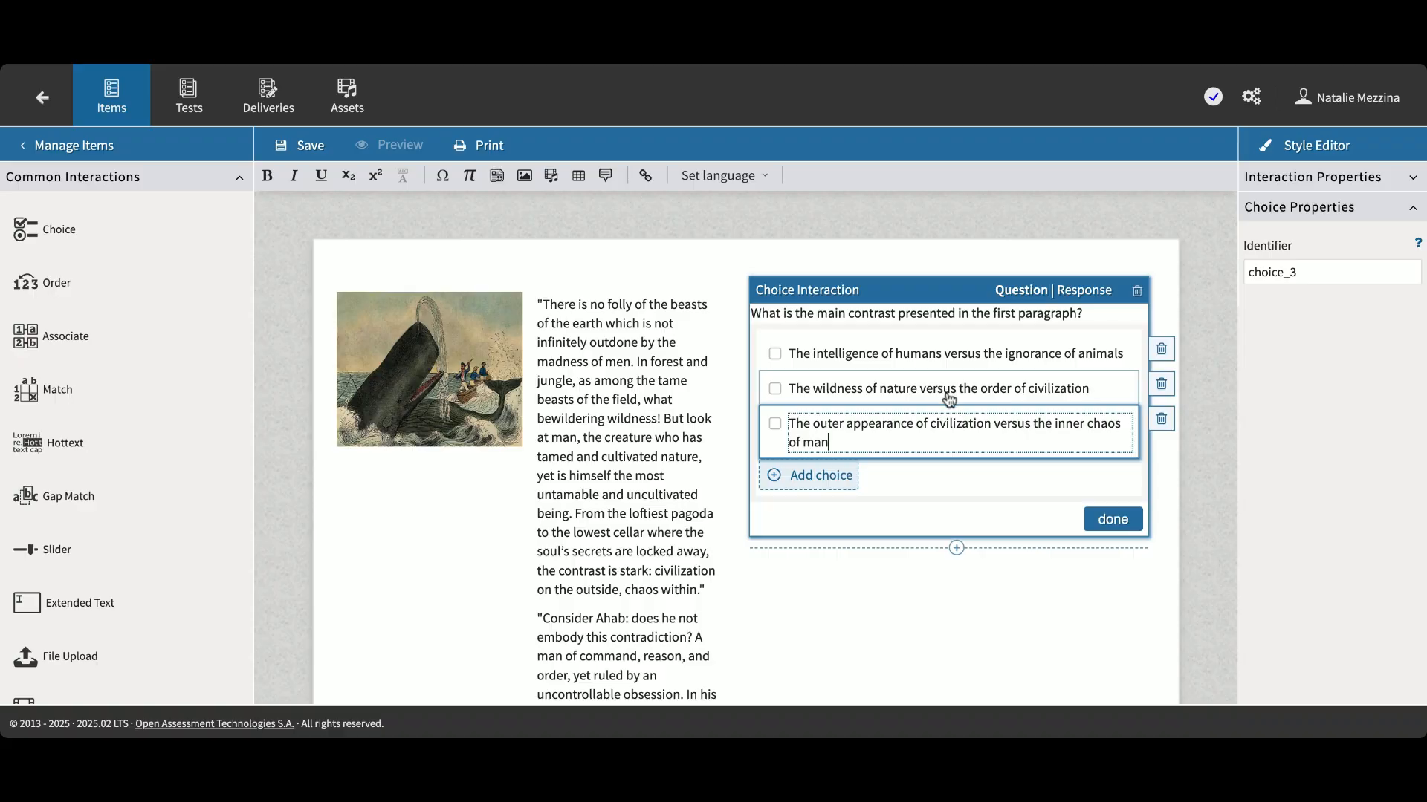
pyautogui.click(979, 360)
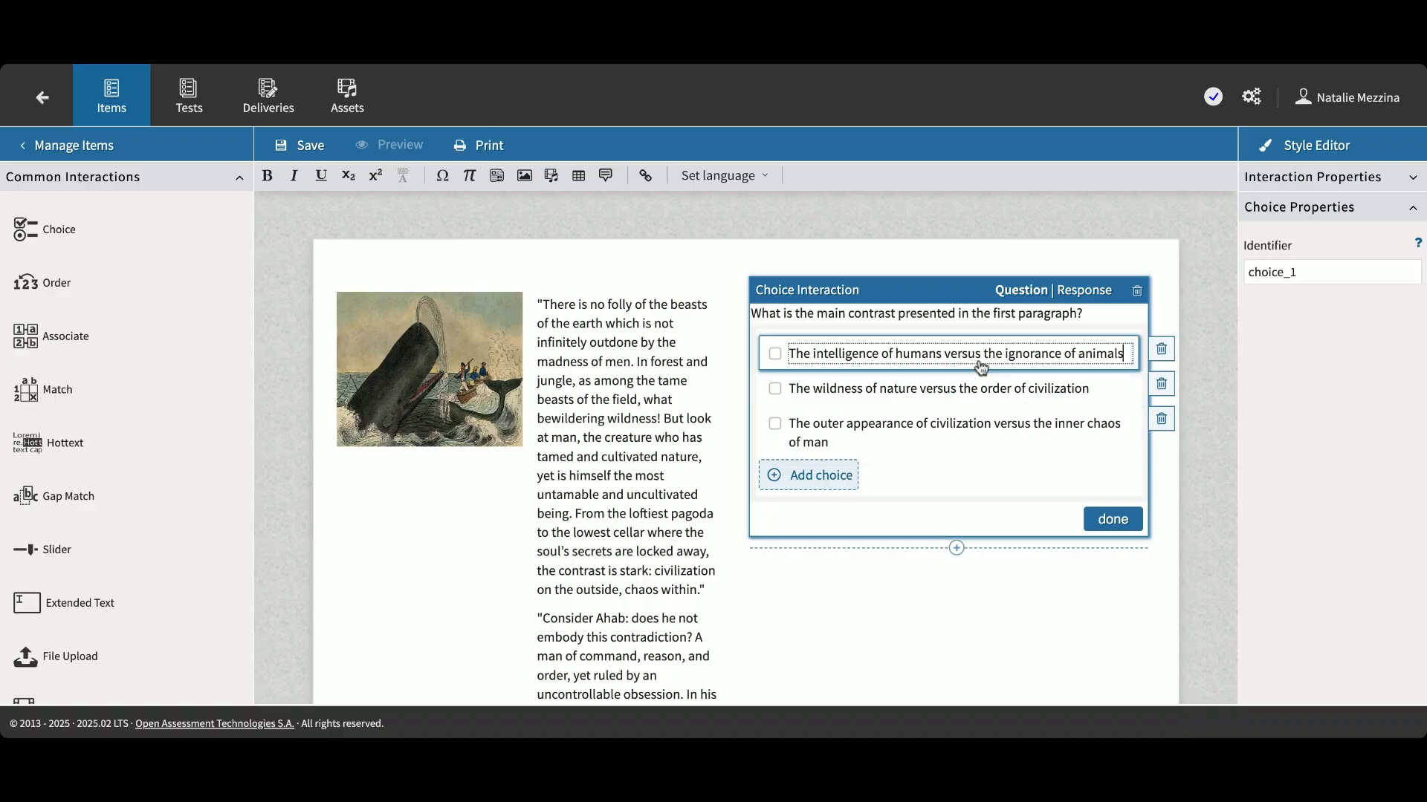
pyautogui.click(1086, 292)
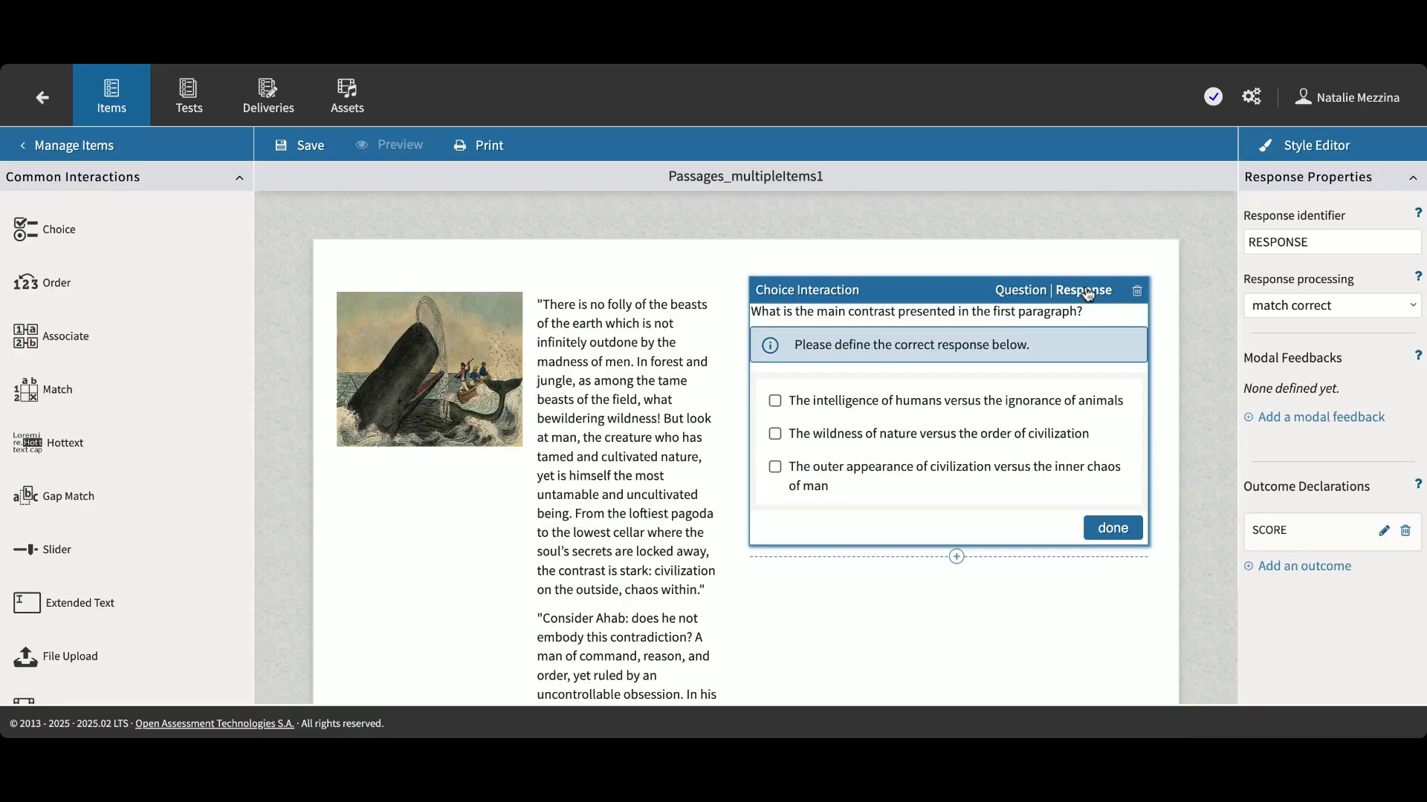
pyautogui.click(775, 467)
# Enable scrolling for the Moby Dick passage's text block in Passages_multipleItems1 and set its block height to 3/4 of height.
pyautogui.click(647, 506)
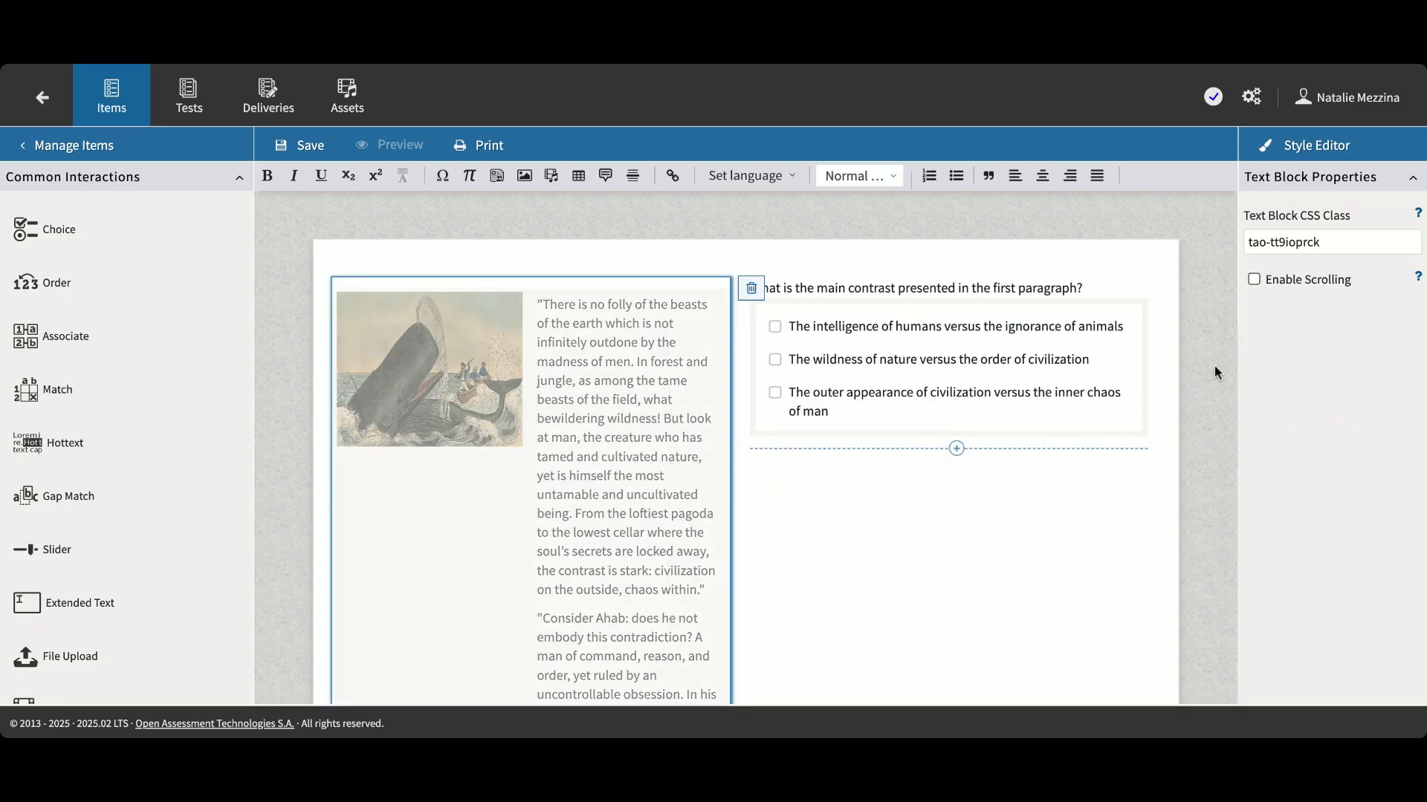
pyautogui.click(1256, 280)
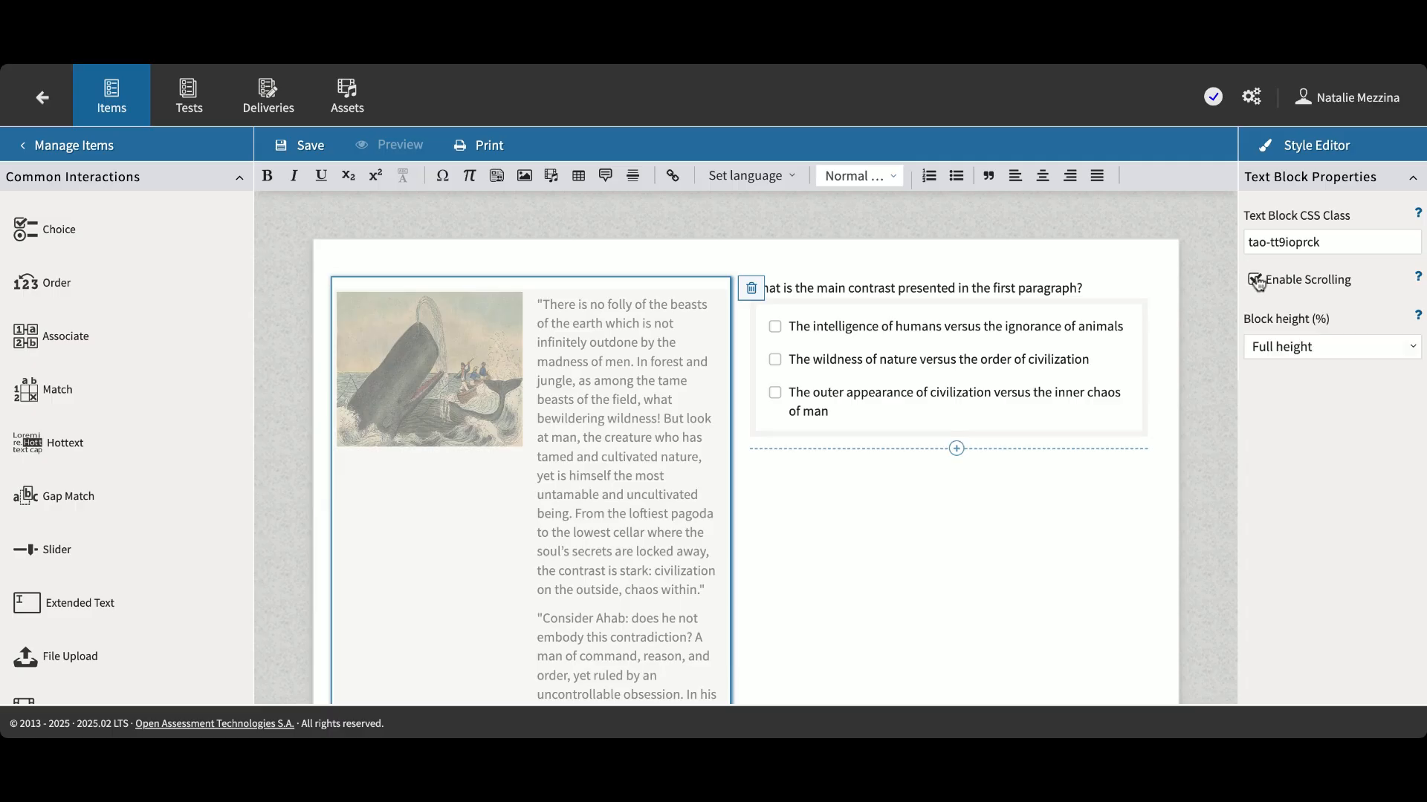
pyautogui.click(1364, 361)
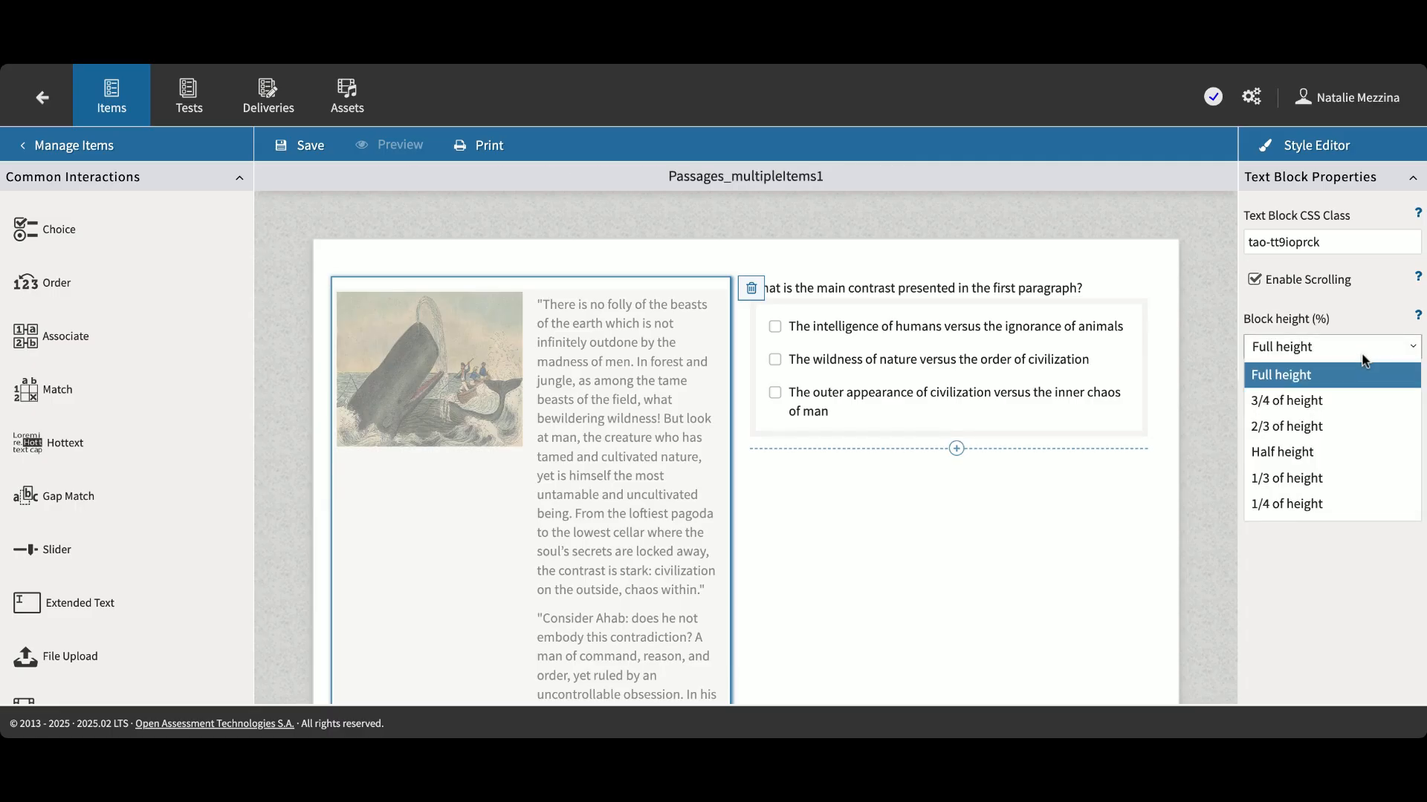
pyautogui.click(1358, 401)
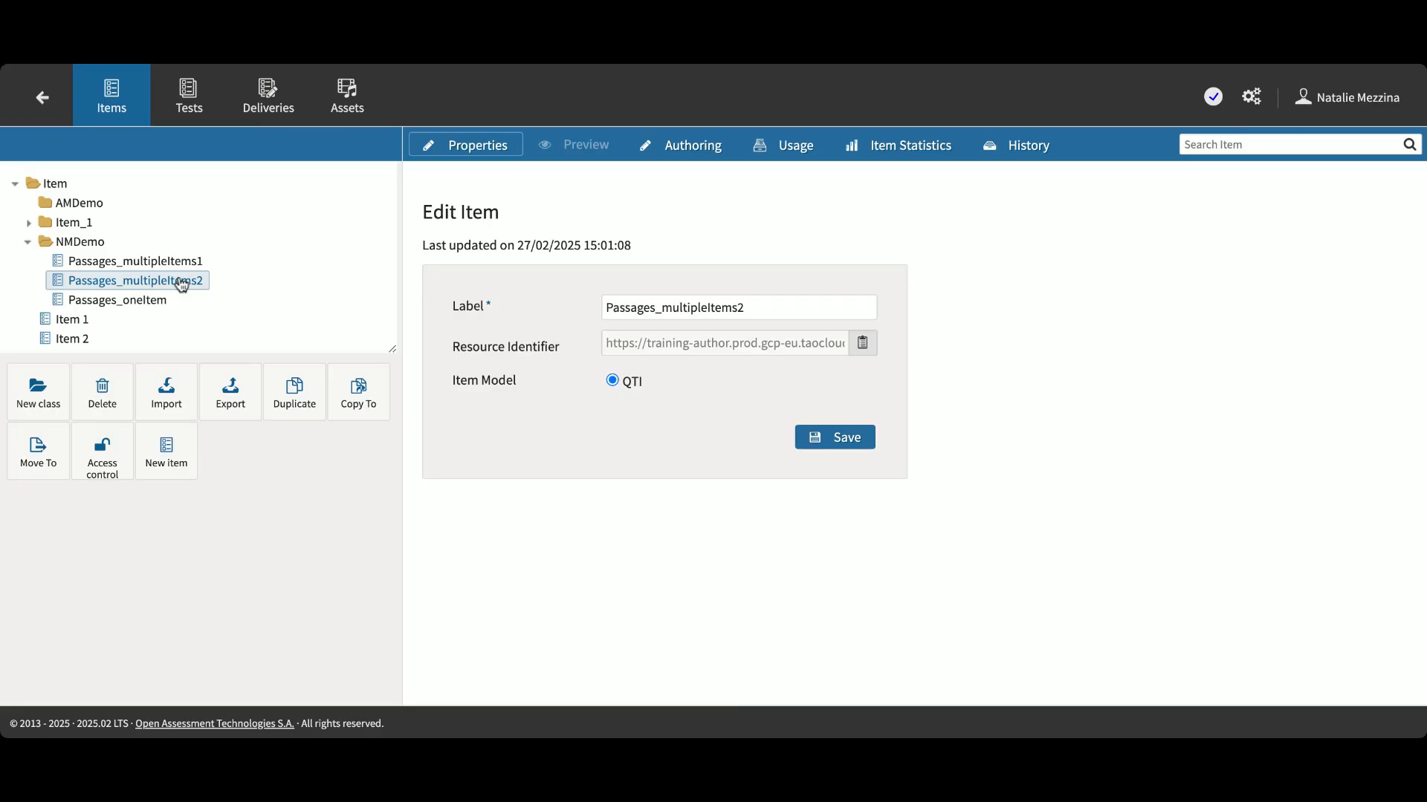
# Open the item Passages_multipleItems2 for authoring, add a text block and delete its placeholder text.
pyautogui.click(672, 147)
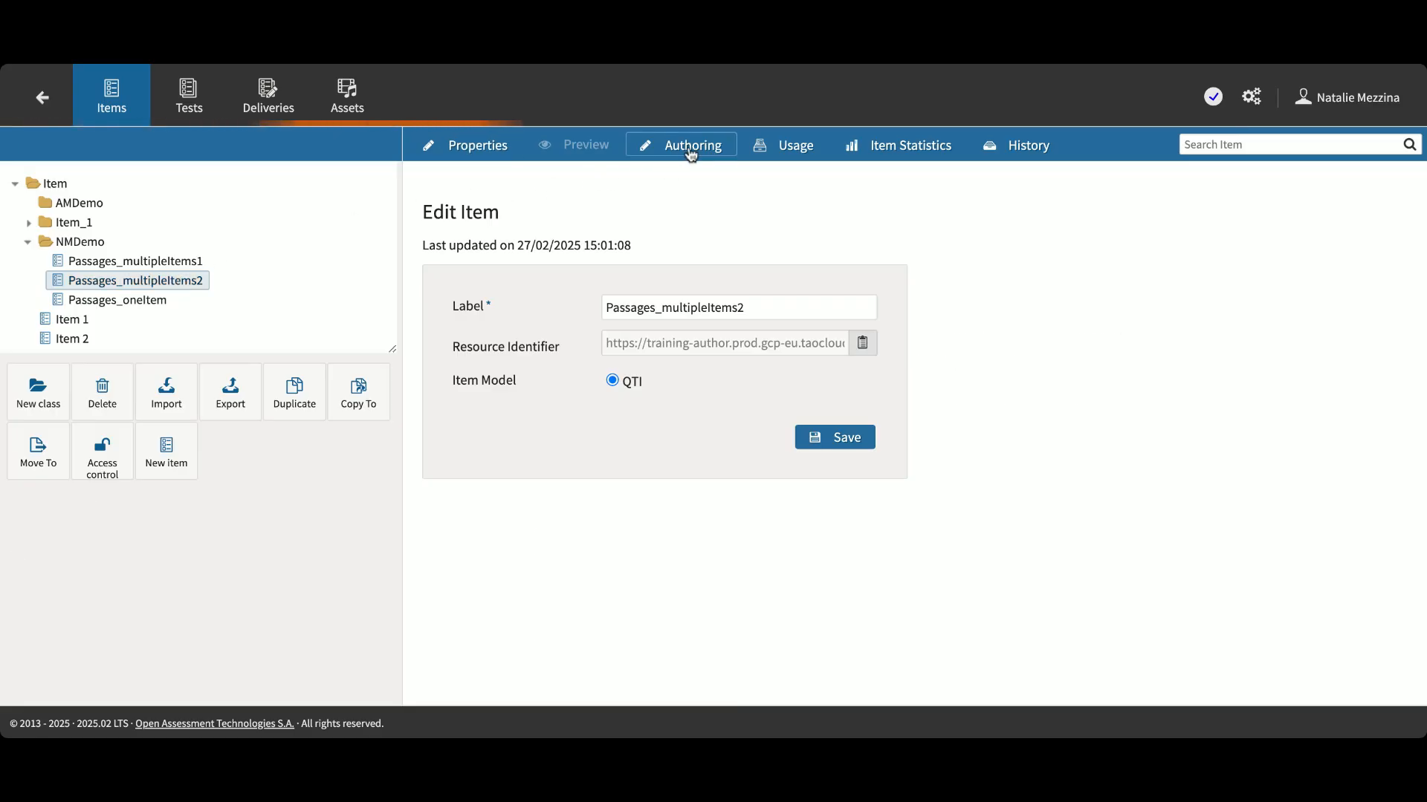
pyautogui.scroll(-3, 112, 505)
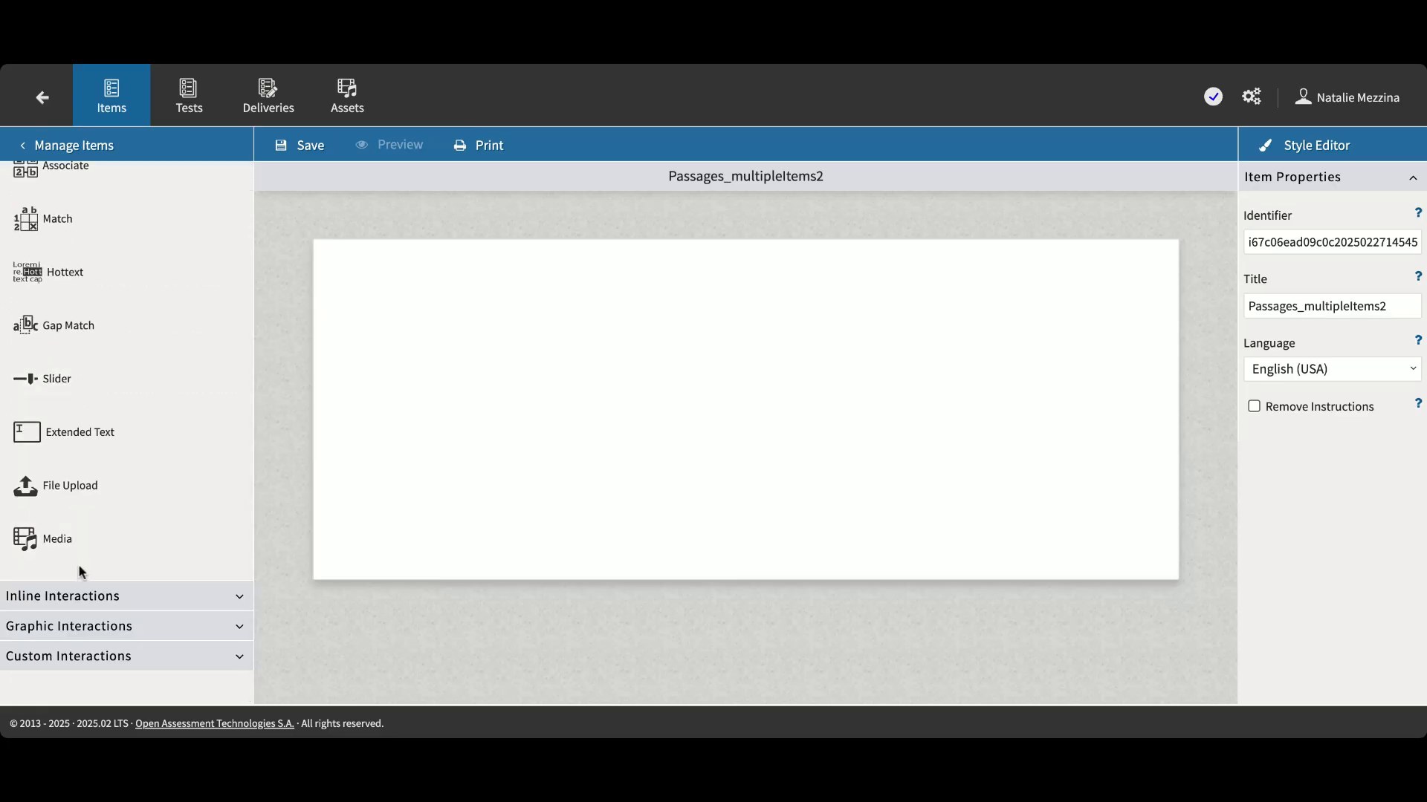
pyautogui.click(85, 598)
pyautogui.moveTo(94, 643); pyautogui.dragTo(528, 449)
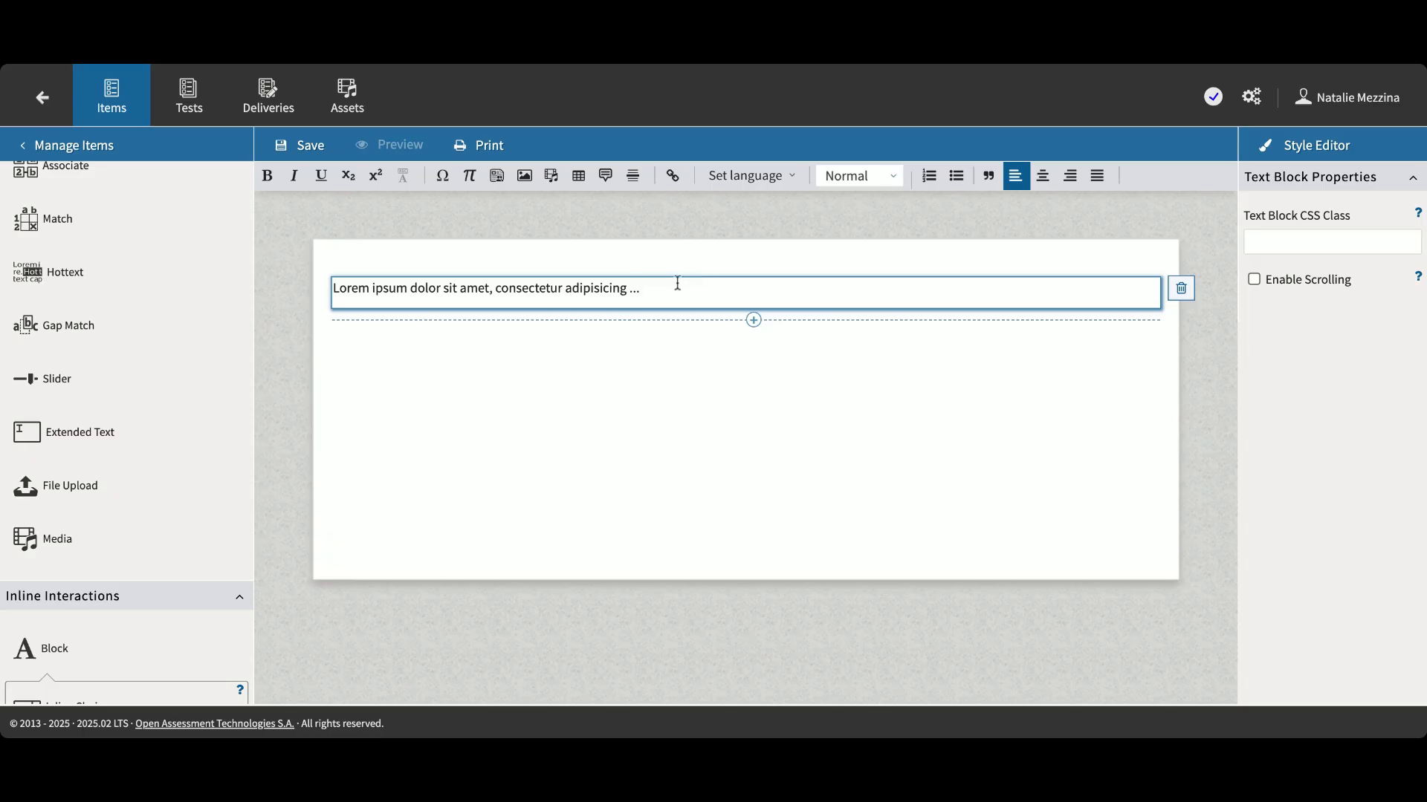
pyautogui.moveTo(640, 288); pyautogui.dragTo(334, 288)
pyautogui.press('BackSpace')
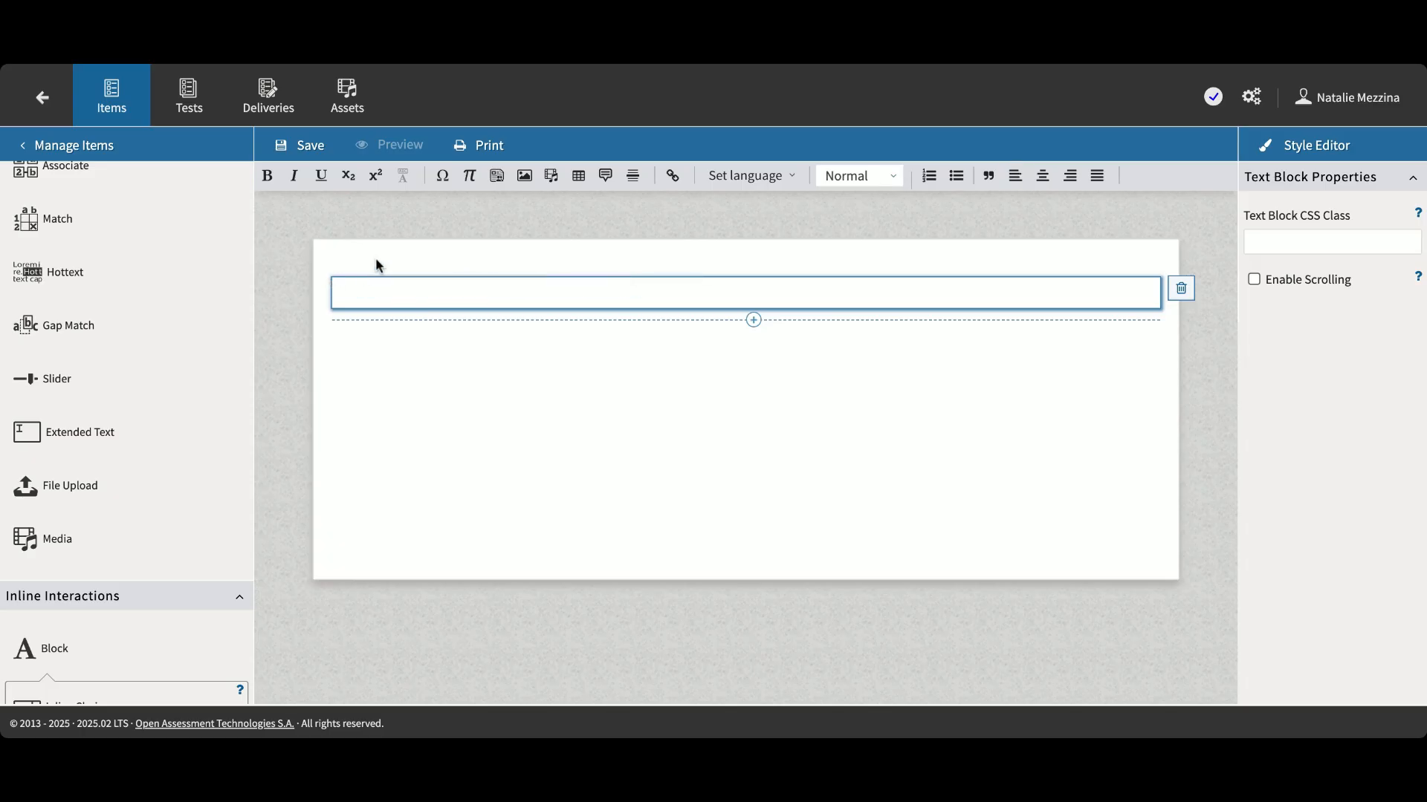
# Insert the shared stimulus MobyDickWithImage.xml from NMDemos into the empty text block of Passages_multipleItems2.
pyautogui.click(497, 176)
pyautogui.click(191, 250)
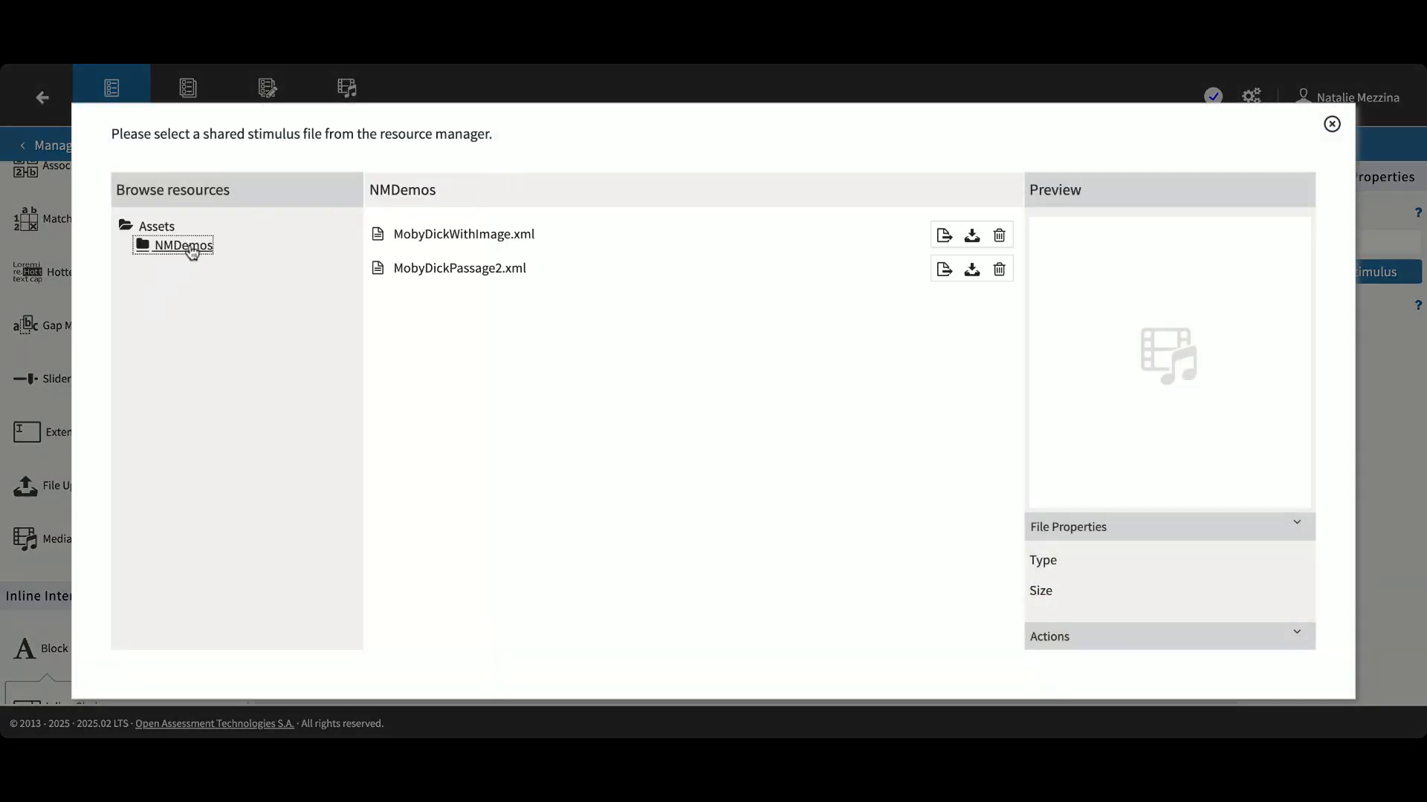
pyautogui.click(463, 236)
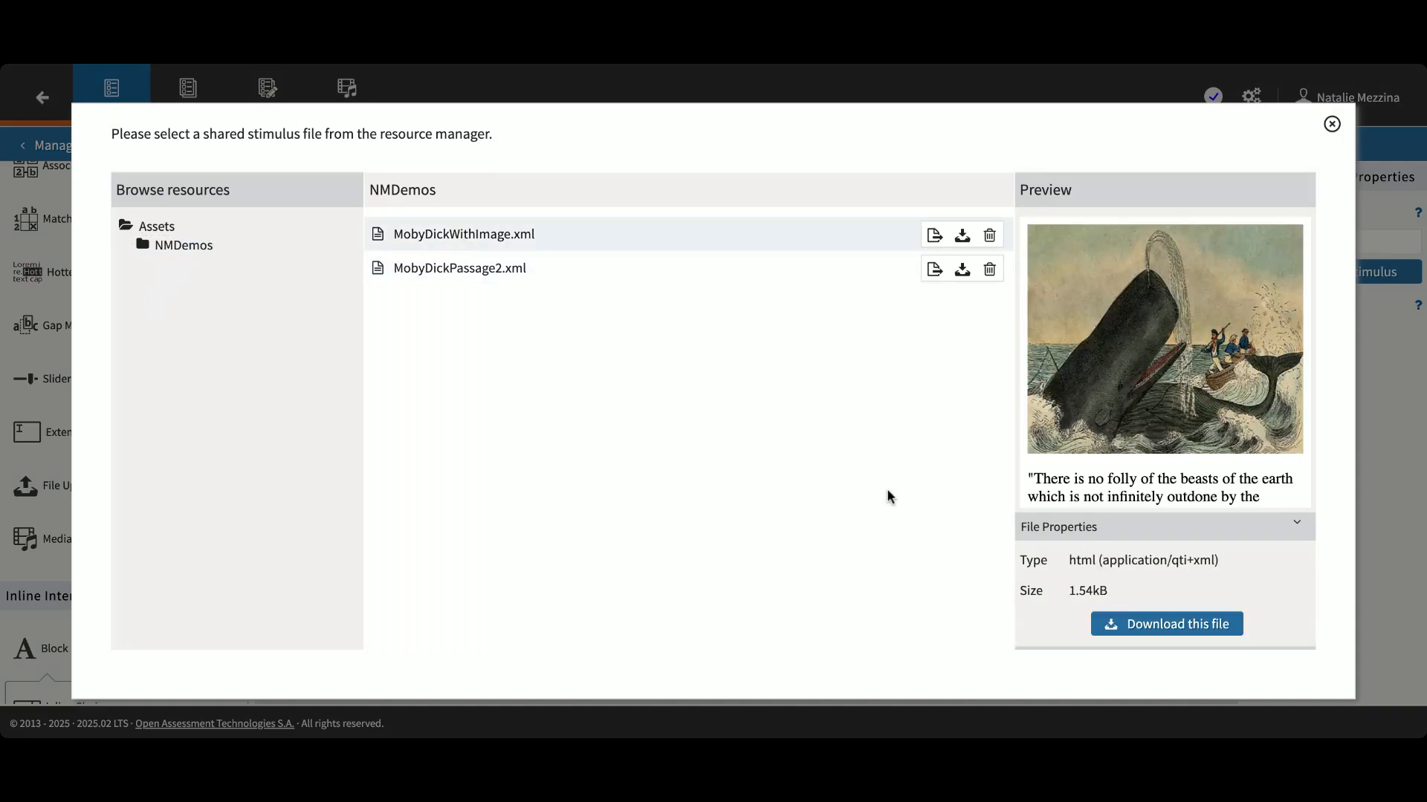
pyautogui.scroll(-2, 1212, 565)
pyautogui.click(1178, 639)
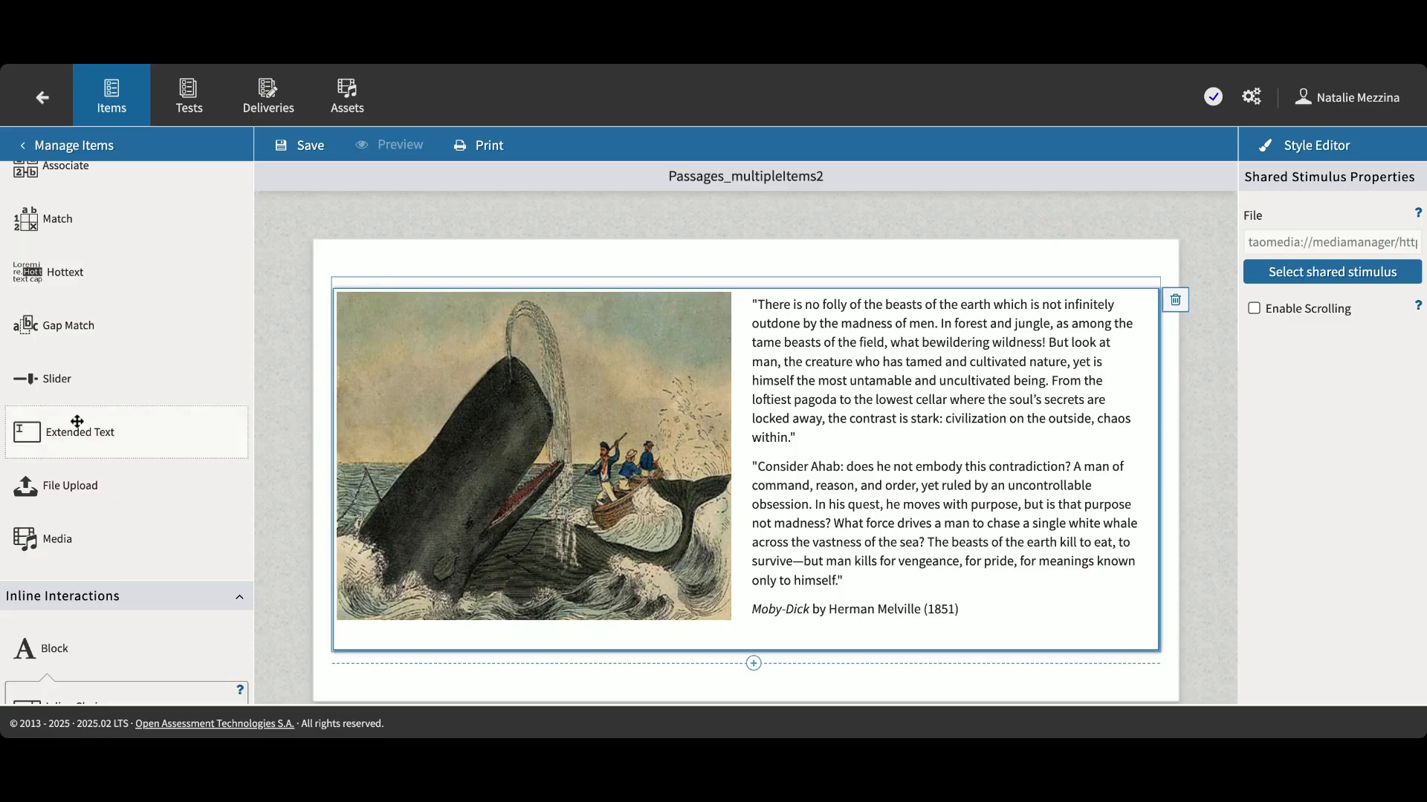
# Beside the passage, add an Extended Text interaction: "How does the passage contrast human civilization with the natural world, and what does this suggest about humanity’s true nature?".
pyautogui.moveTo(77, 422); pyautogui.dragTo(1162, 475)
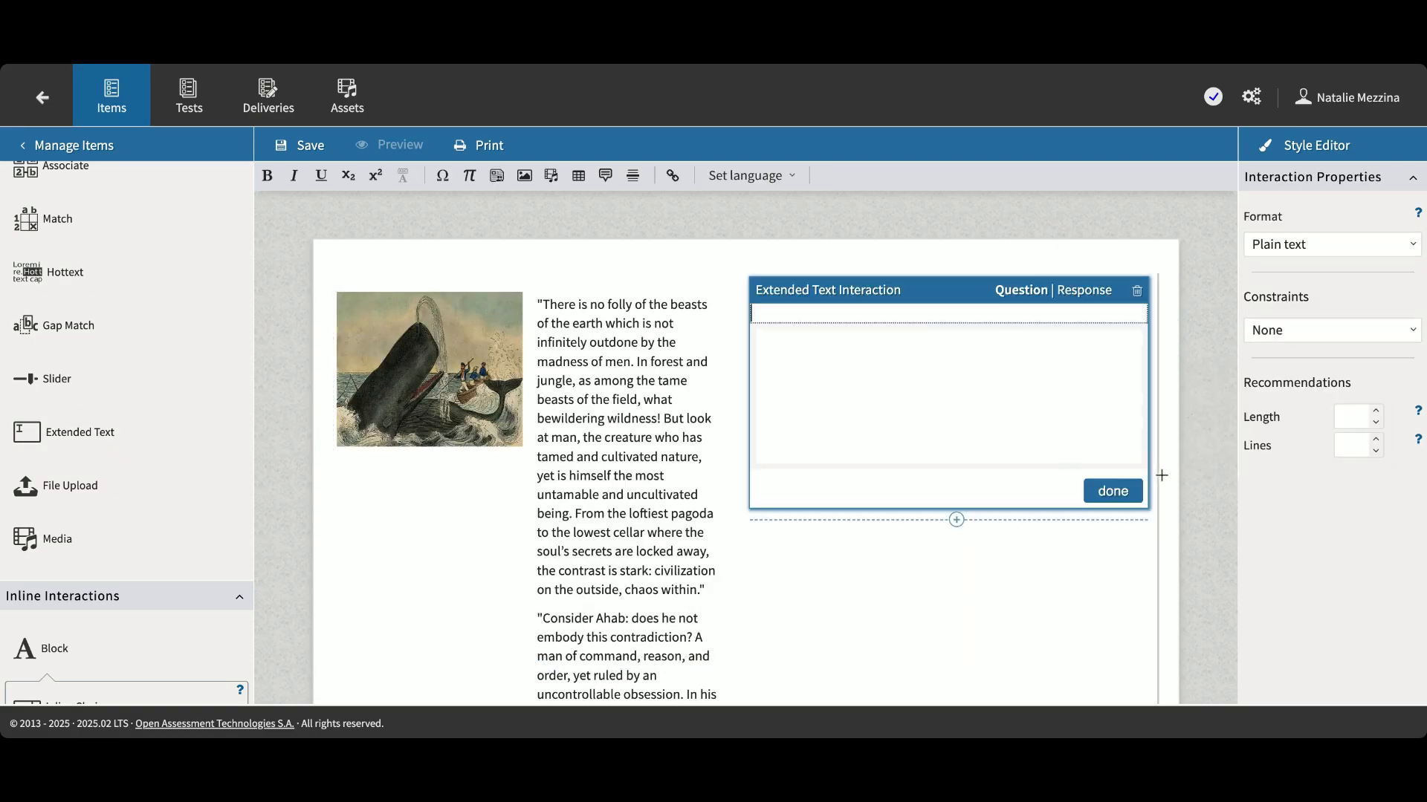
pyautogui.write('How does the passage contrast human civilization with the natural world, and what does this suggest about humanity’s true nature?')
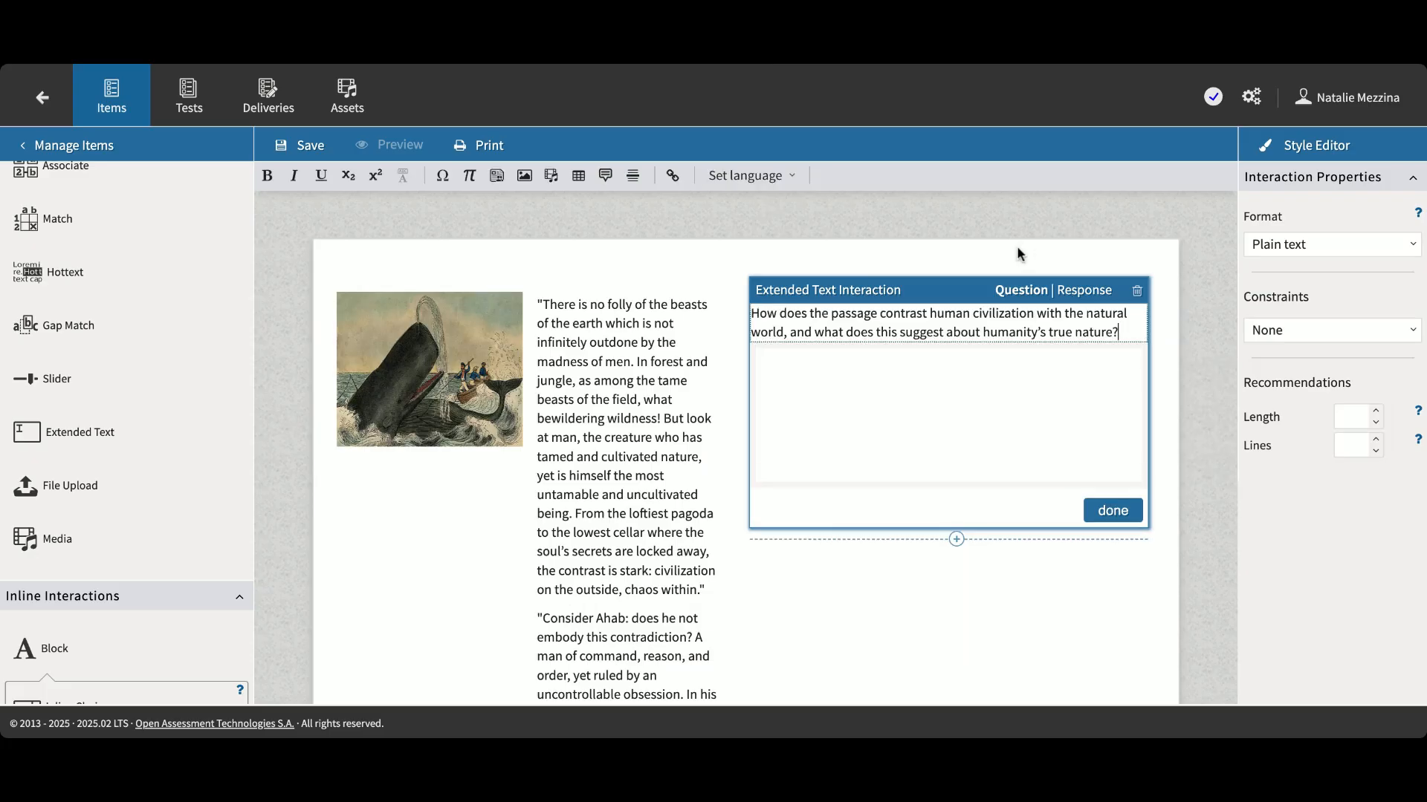
# Enable scrolling for the passage's text block in Passages_multipleItems2 and set its block height to 3/4 of height.
pyautogui.click(578, 407)
pyautogui.click(1255, 280)
pyautogui.click(1316, 355)
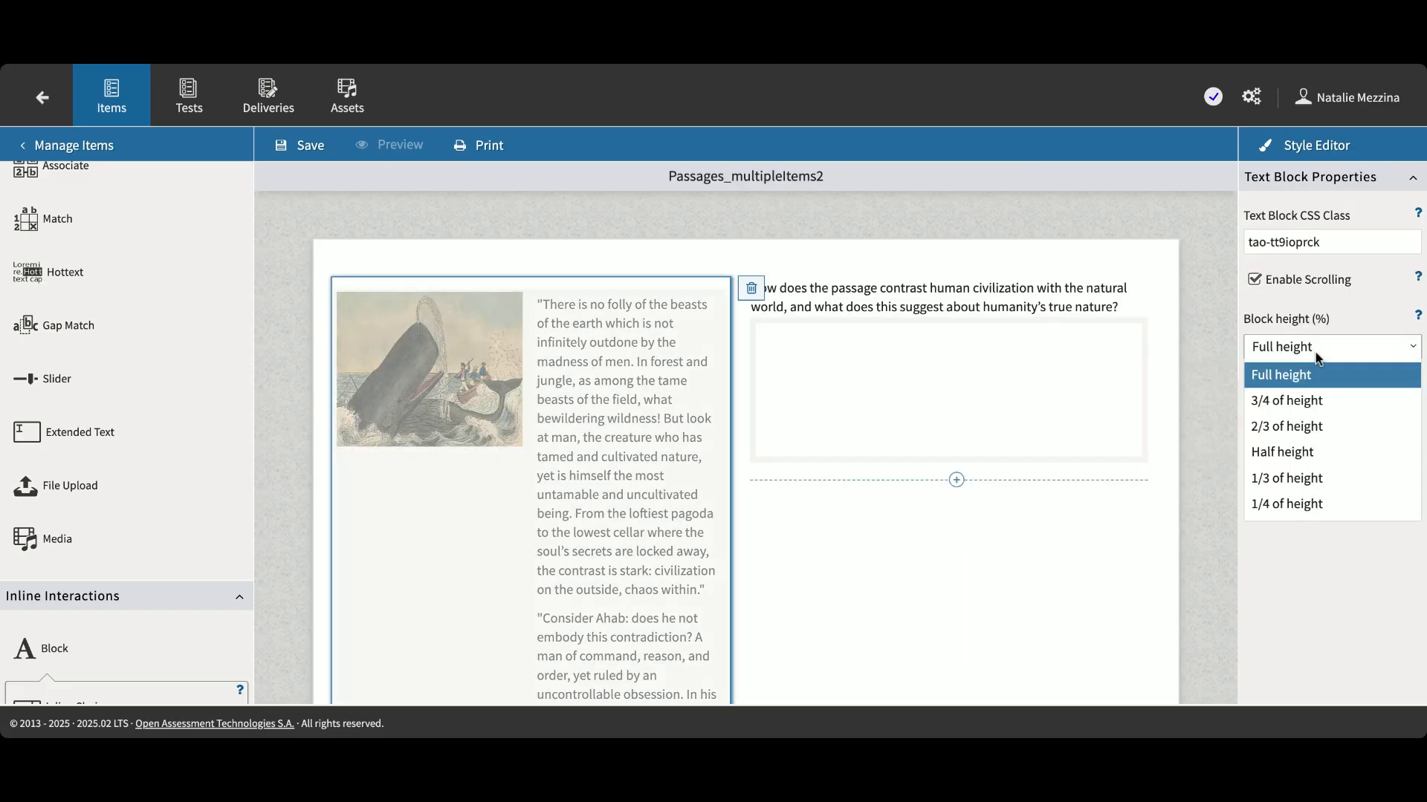
pyautogui.click(1286, 400)
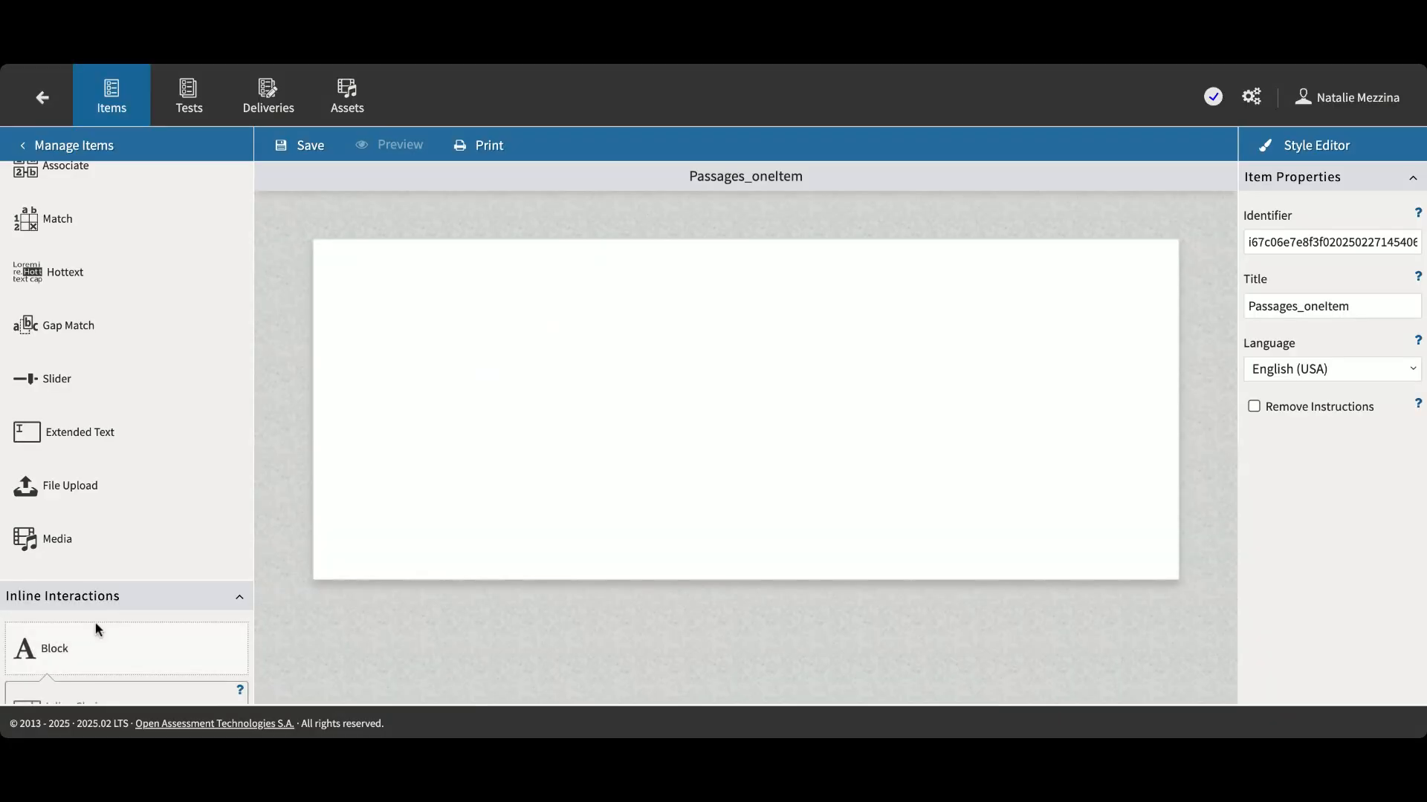
# Add a text block to the empty item Passages_oneItem and delete its placeholder text.
pyautogui.moveTo(95, 624); pyautogui.dragTo(471, 360)
pyautogui.moveTo(647, 290); pyautogui.dragTo(330, 286)
pyautogui.press('BackSpace')
# Insert the shared stimulus MobyDickPassage2.xml from NMDemos into the empty text block of Passages_oneItem.
pyautogui.click(497, 175)
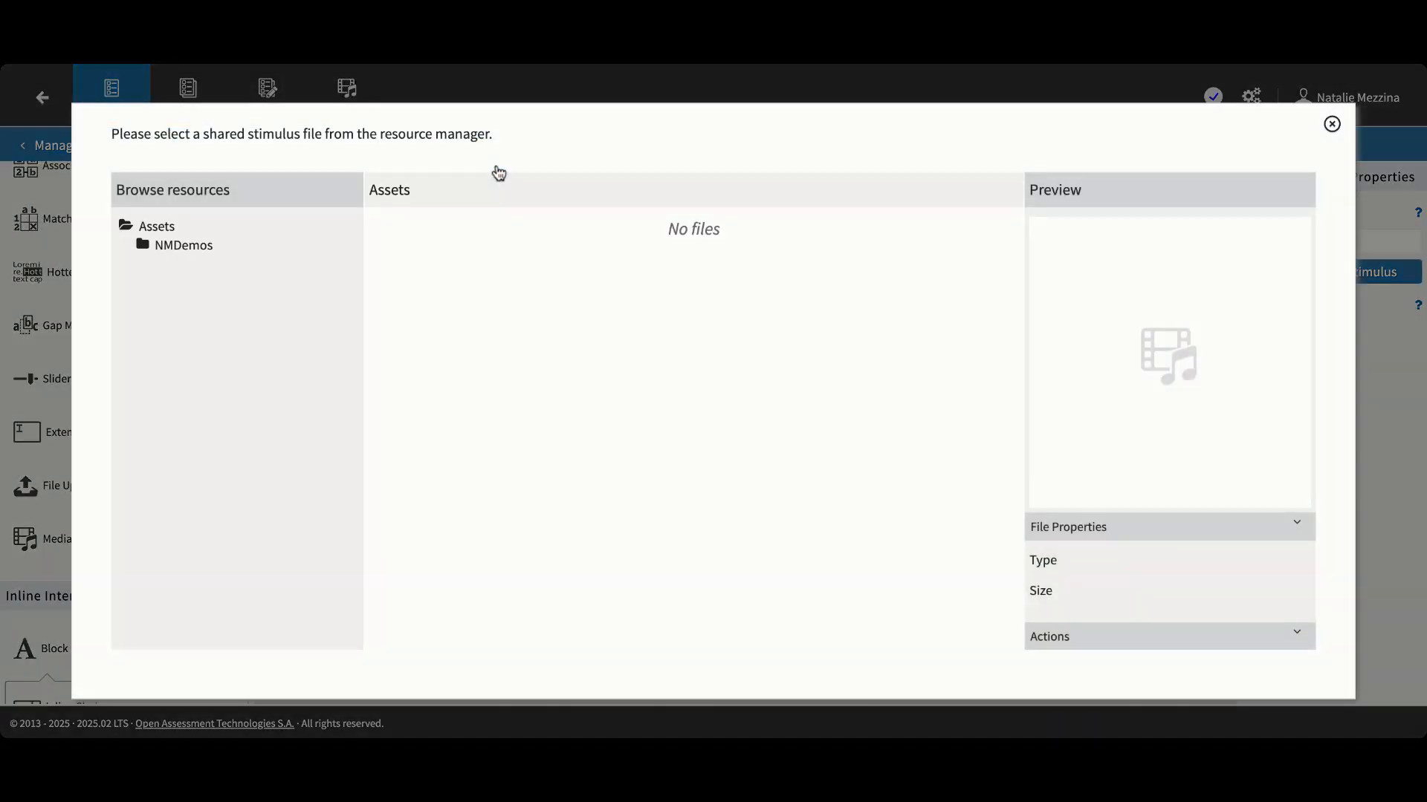
pyautogui.click(182, 251)
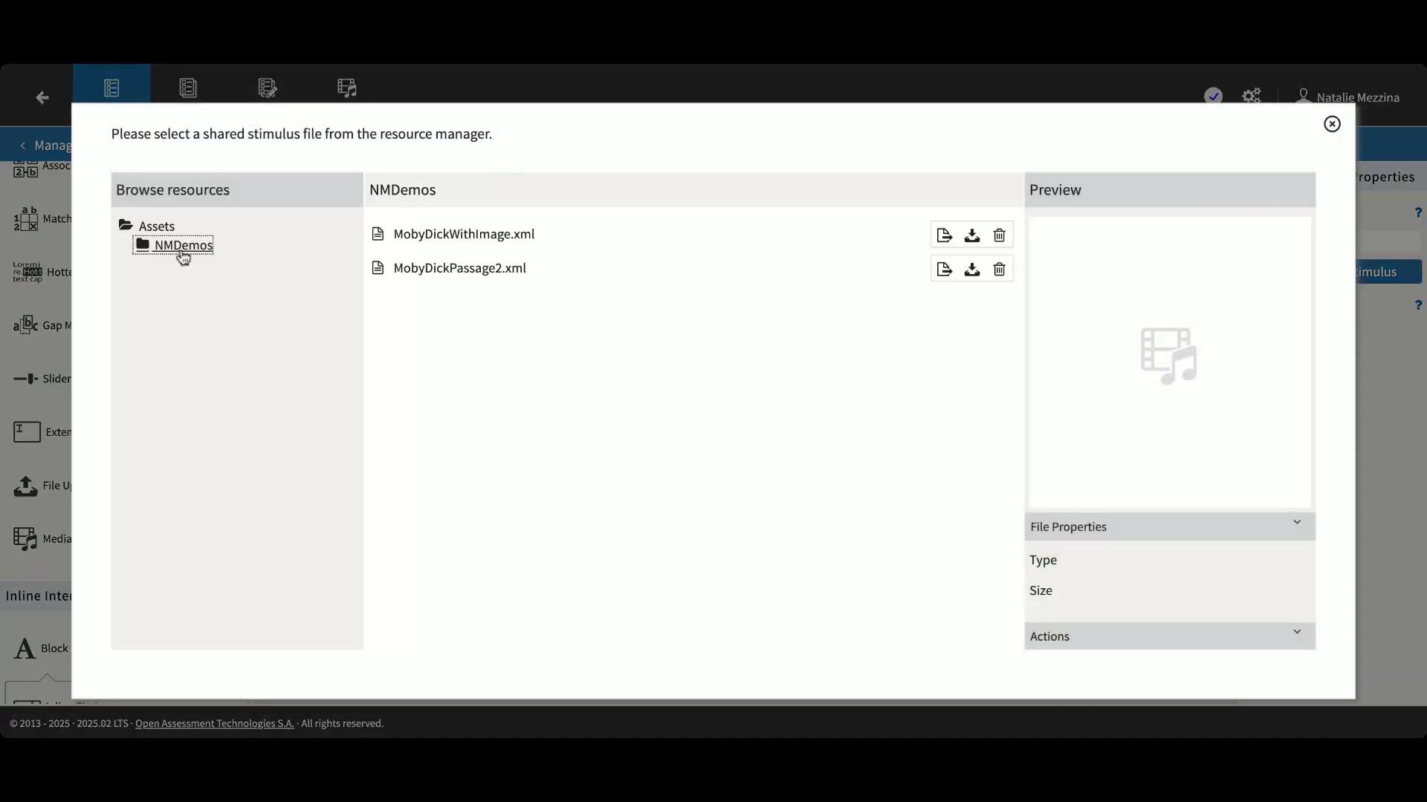
pyautogui.click(439, 276)
pyautogui.scroll(-2, 1171, 559)
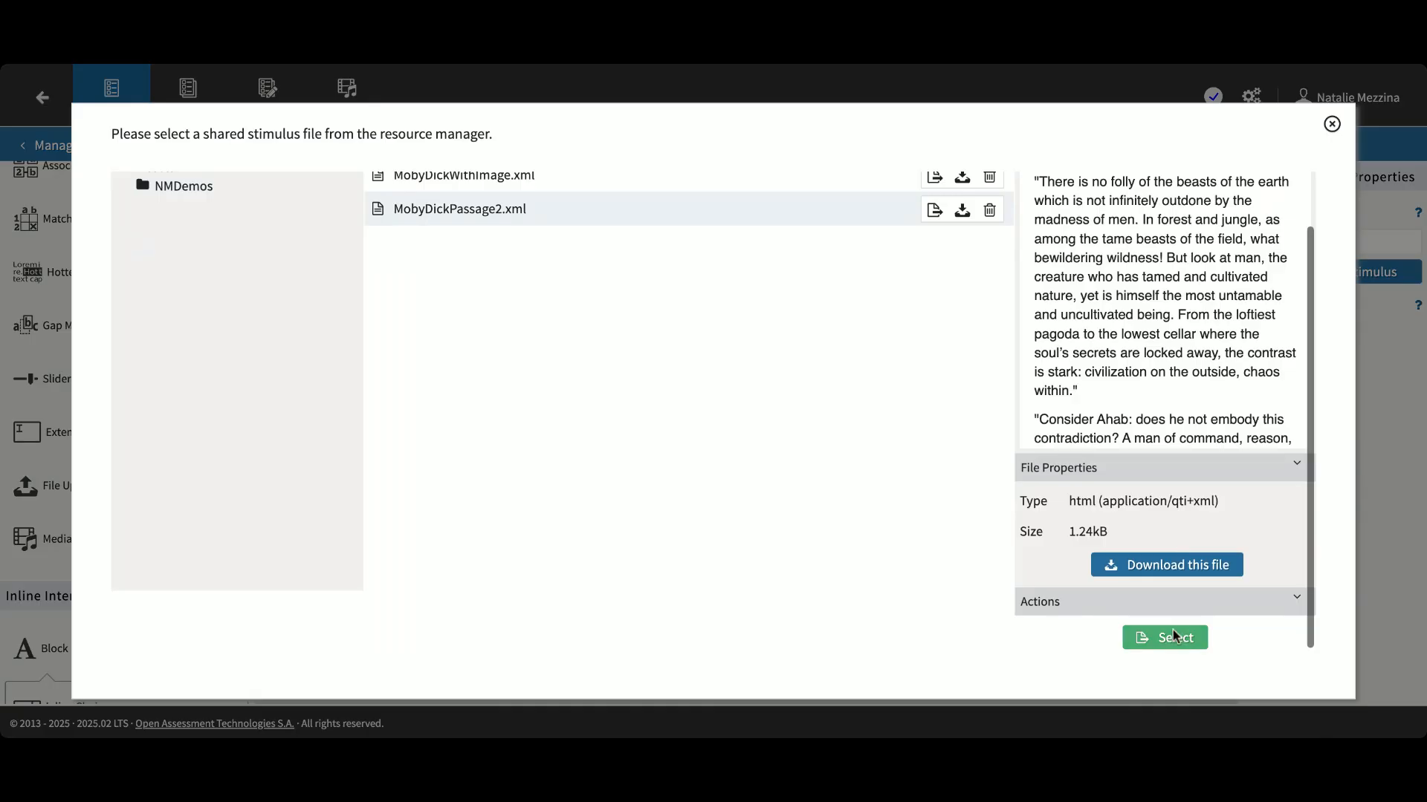
pyautogui.click(1170, 637)
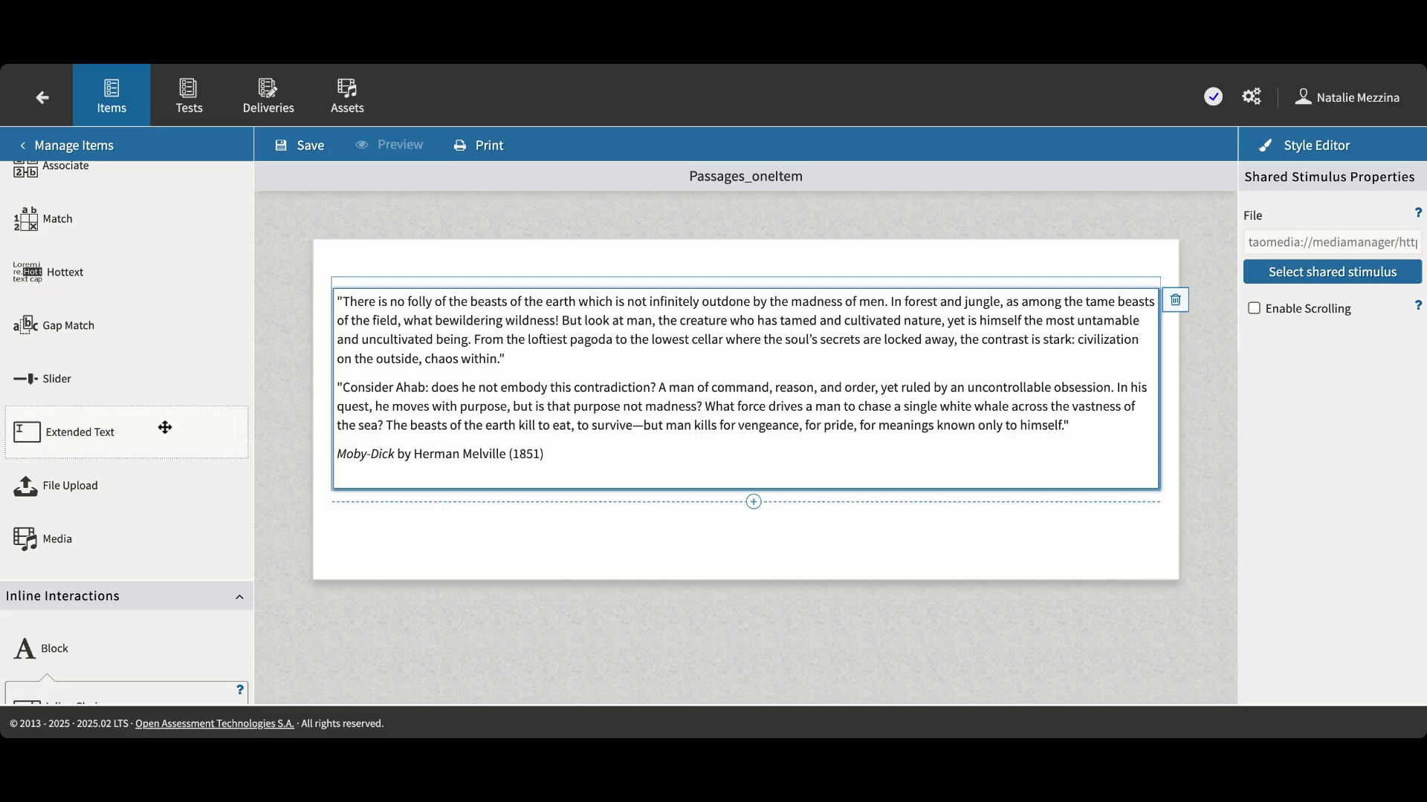
# Add an Extended Text interaction beside the passage asking "In what ways does Captain Ahab embody the contradiction between reason and madness?".
pyautogui.moveTo(165, 427); pyautogui.dragTo(1166, 391)
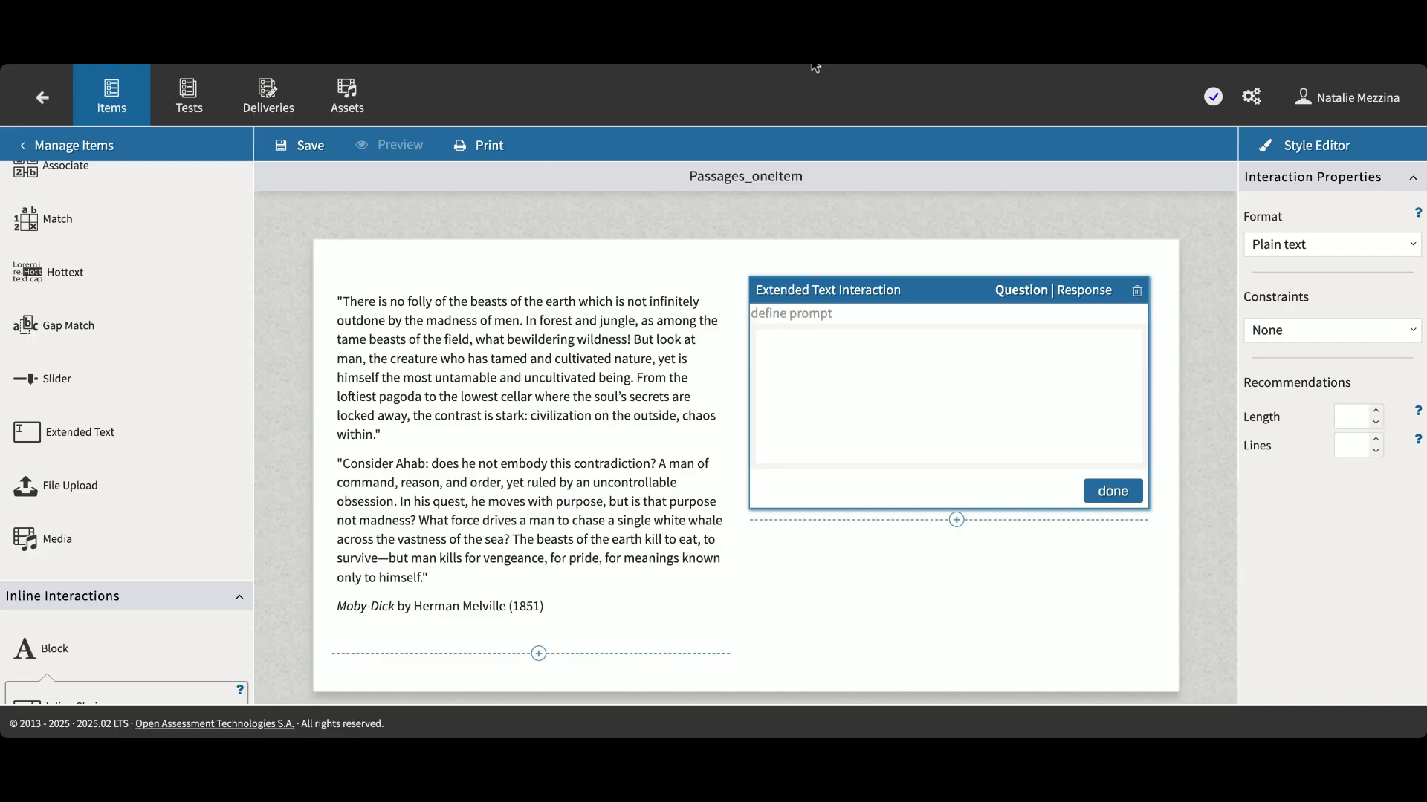
pyautogui.write('In what ways does Captain Ahab embody the contradiction between reason and madness?')
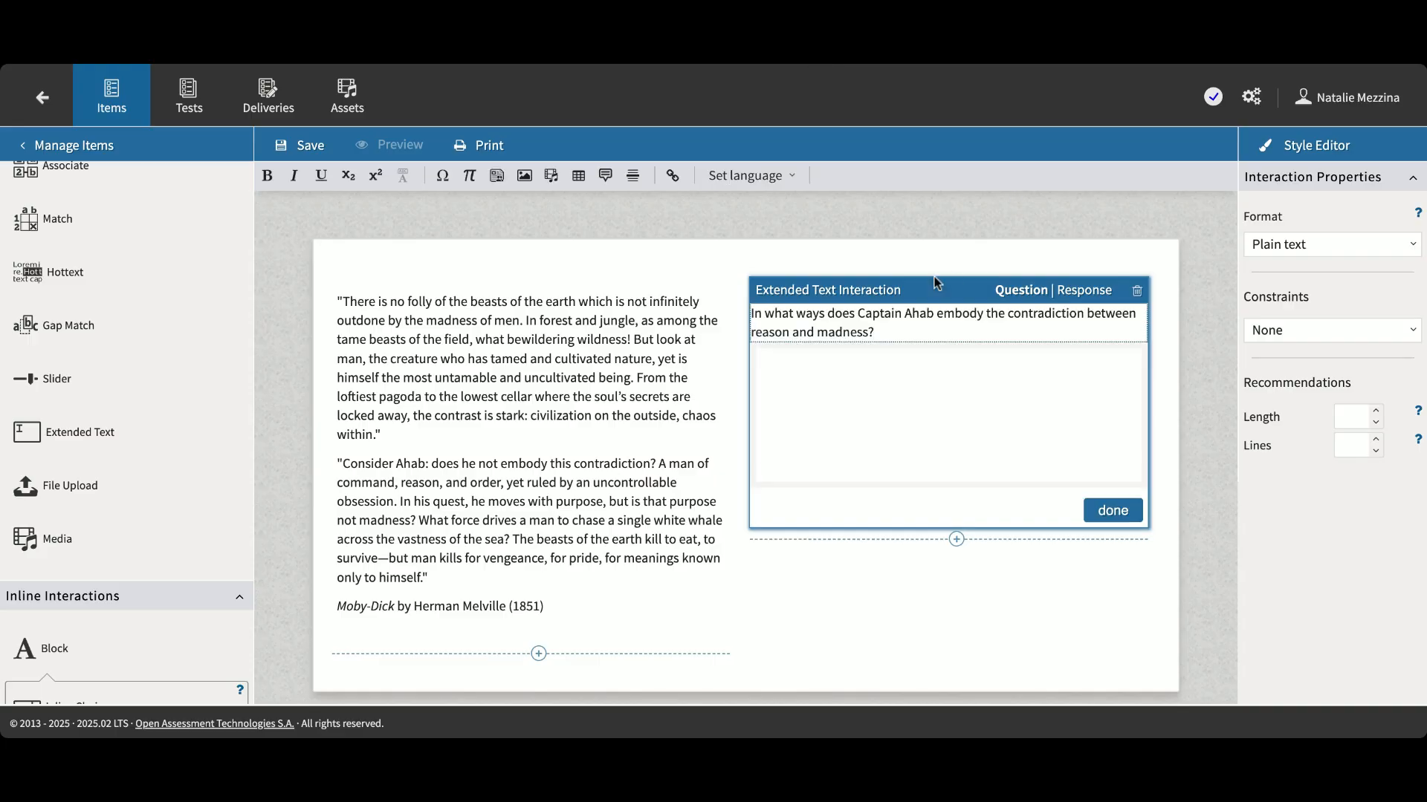
# Add a second Extended Text interaction below the first, asking "What does the passage imply about the motivations behind human violence compared to that of animals?".
pyautogui.scroll(-1, 733, 458)
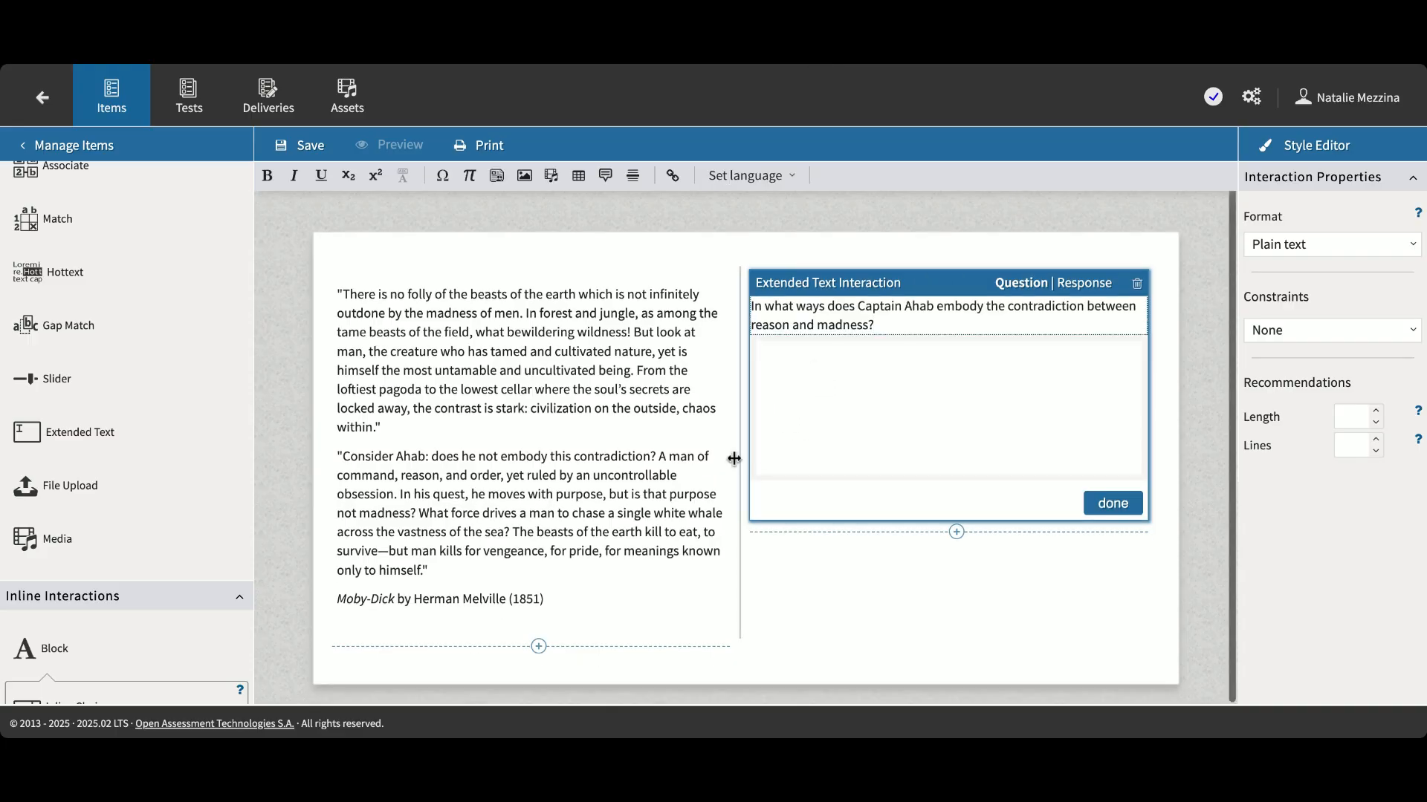
pyautogui.click(956, 533)
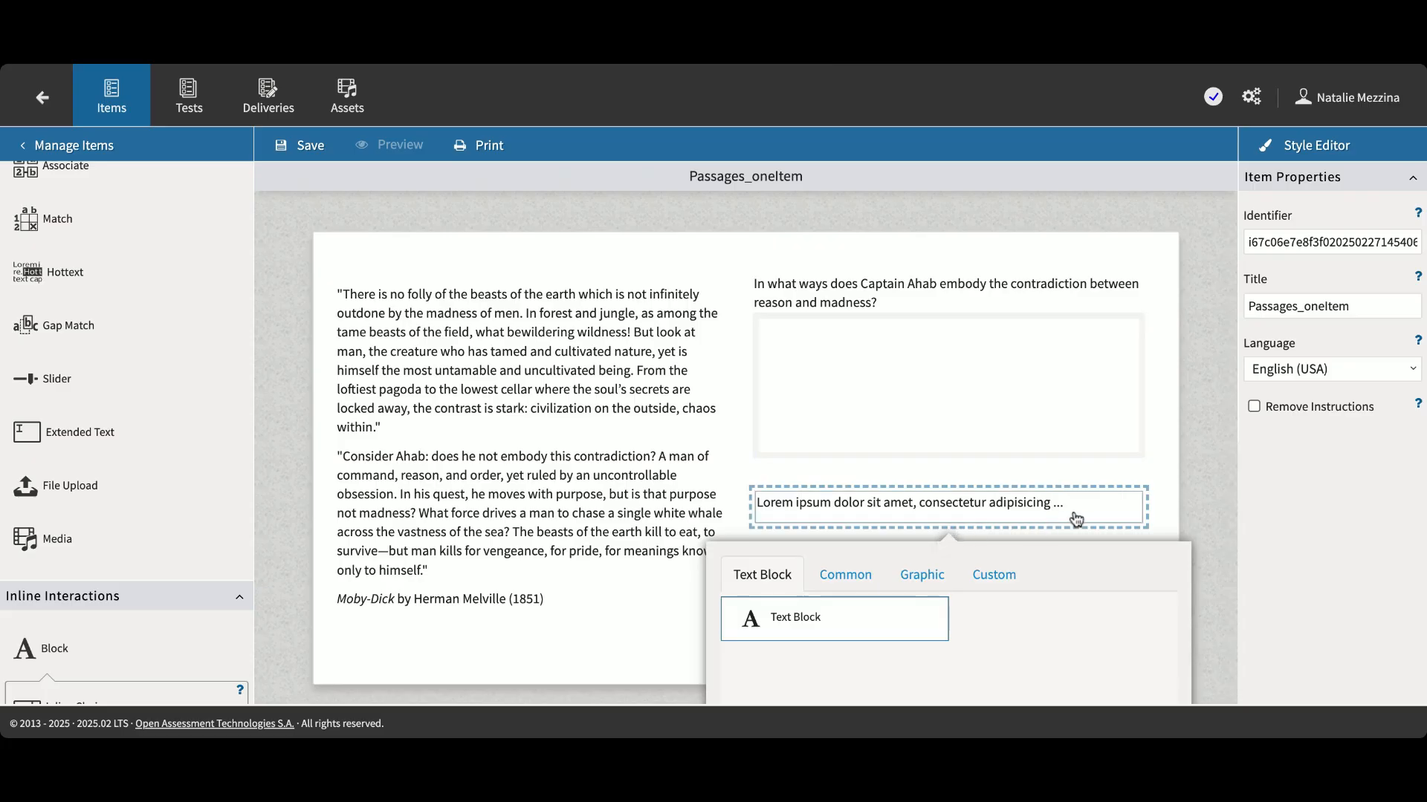
pyautogui.click(856, 576)
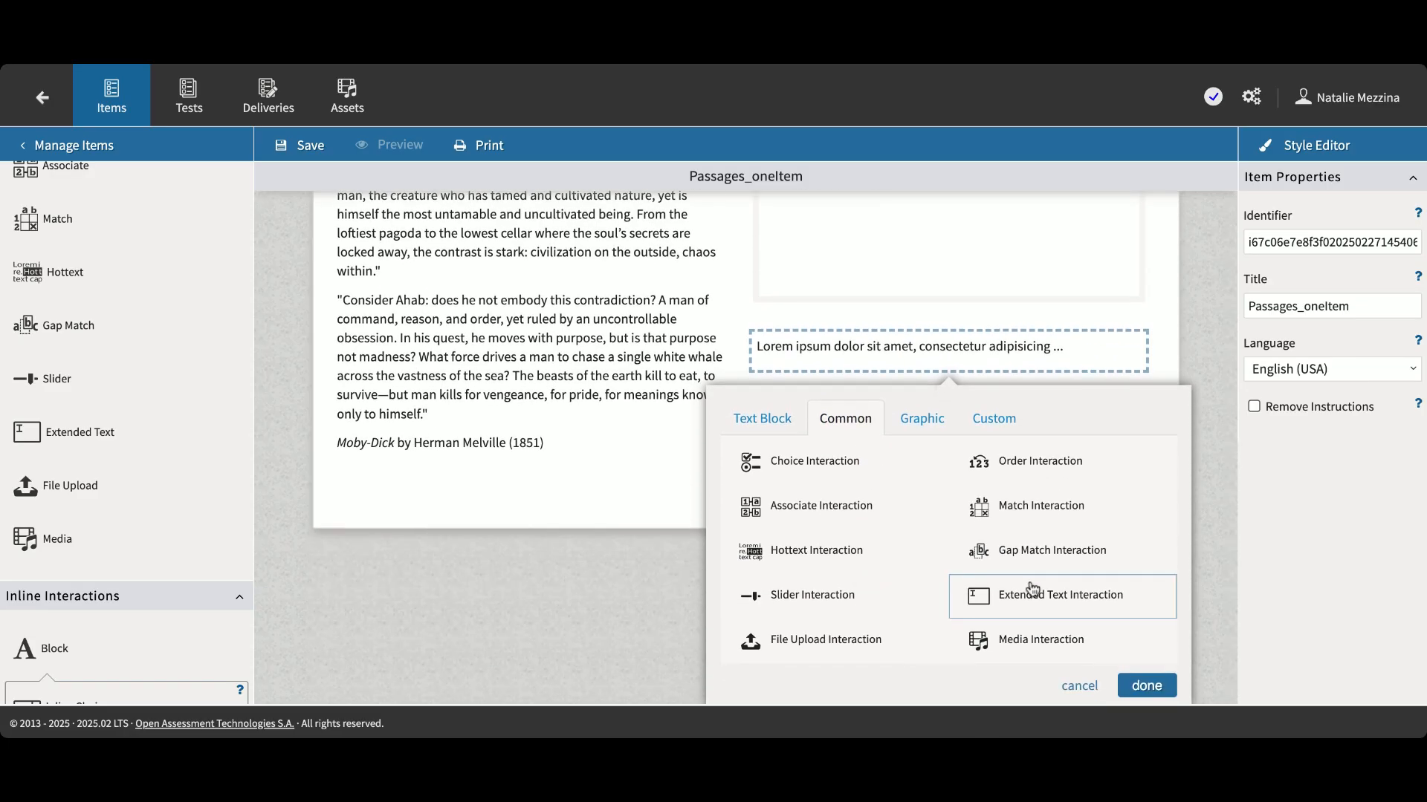
pyautogui.click(1100, 501)
pyautogui.click(957, 414)
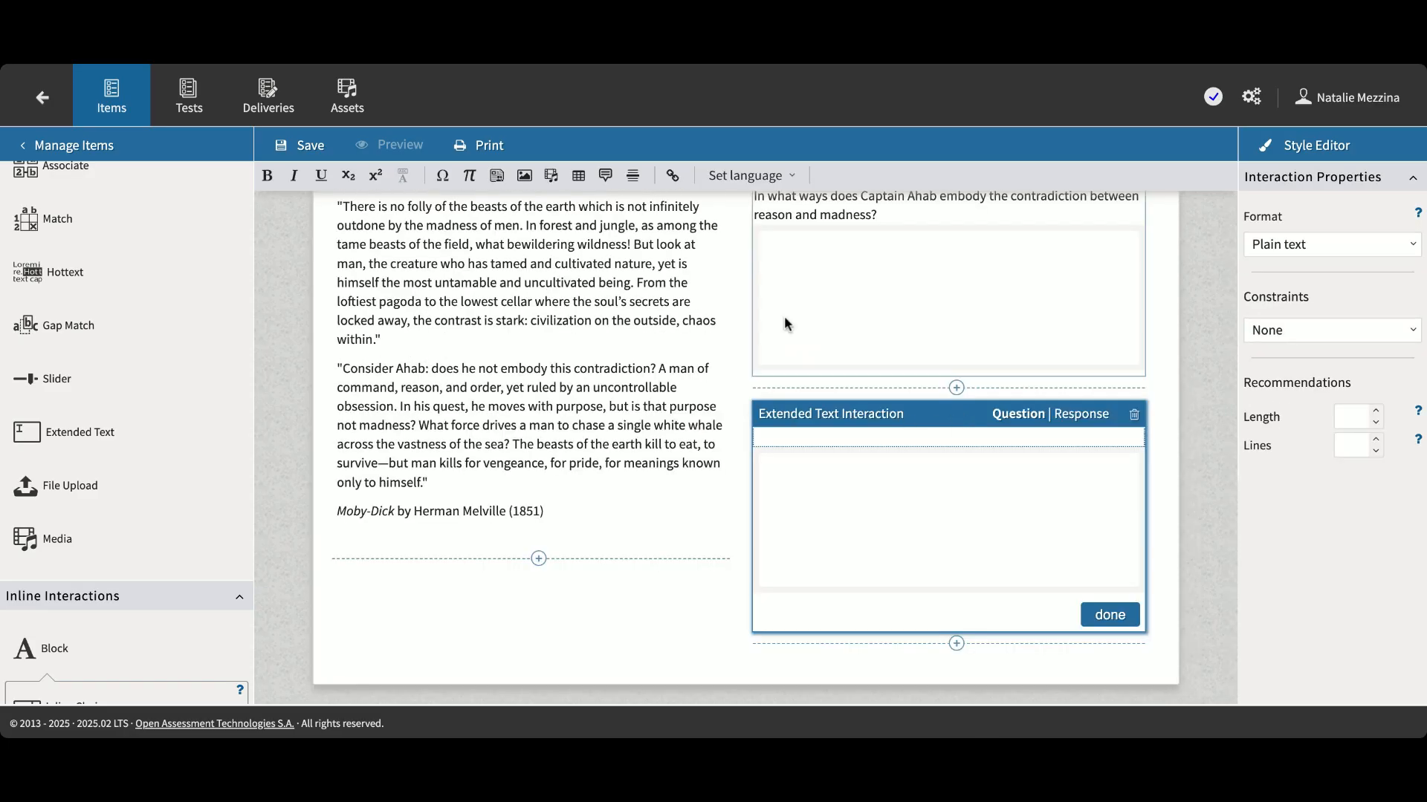
pyautogui.write('What does the passage imply about the motivations behind human violence compared to that of animals?')
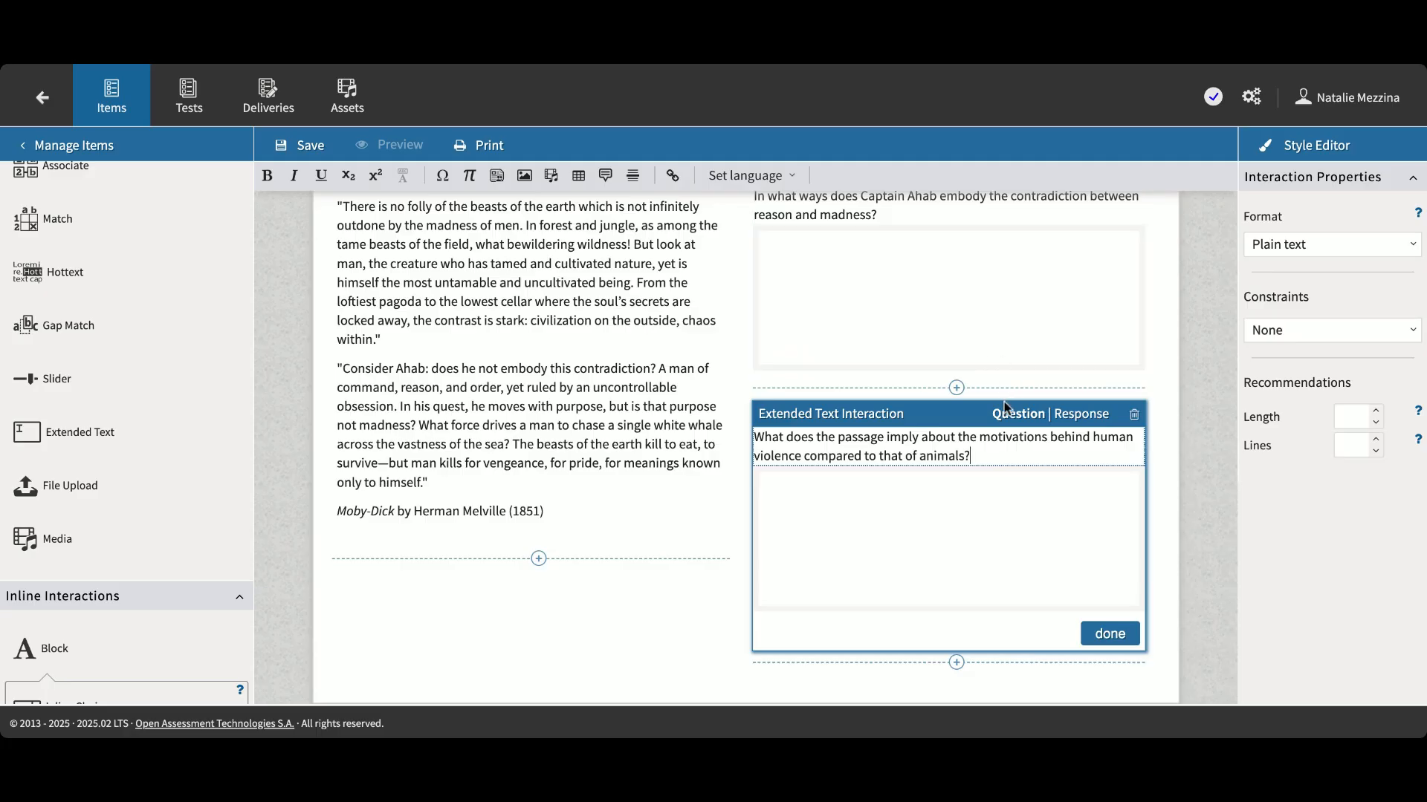
# Add a Choice interaction directly below the Moby Dick passage in the passage's own column.
pyautogui.click(540, 562)
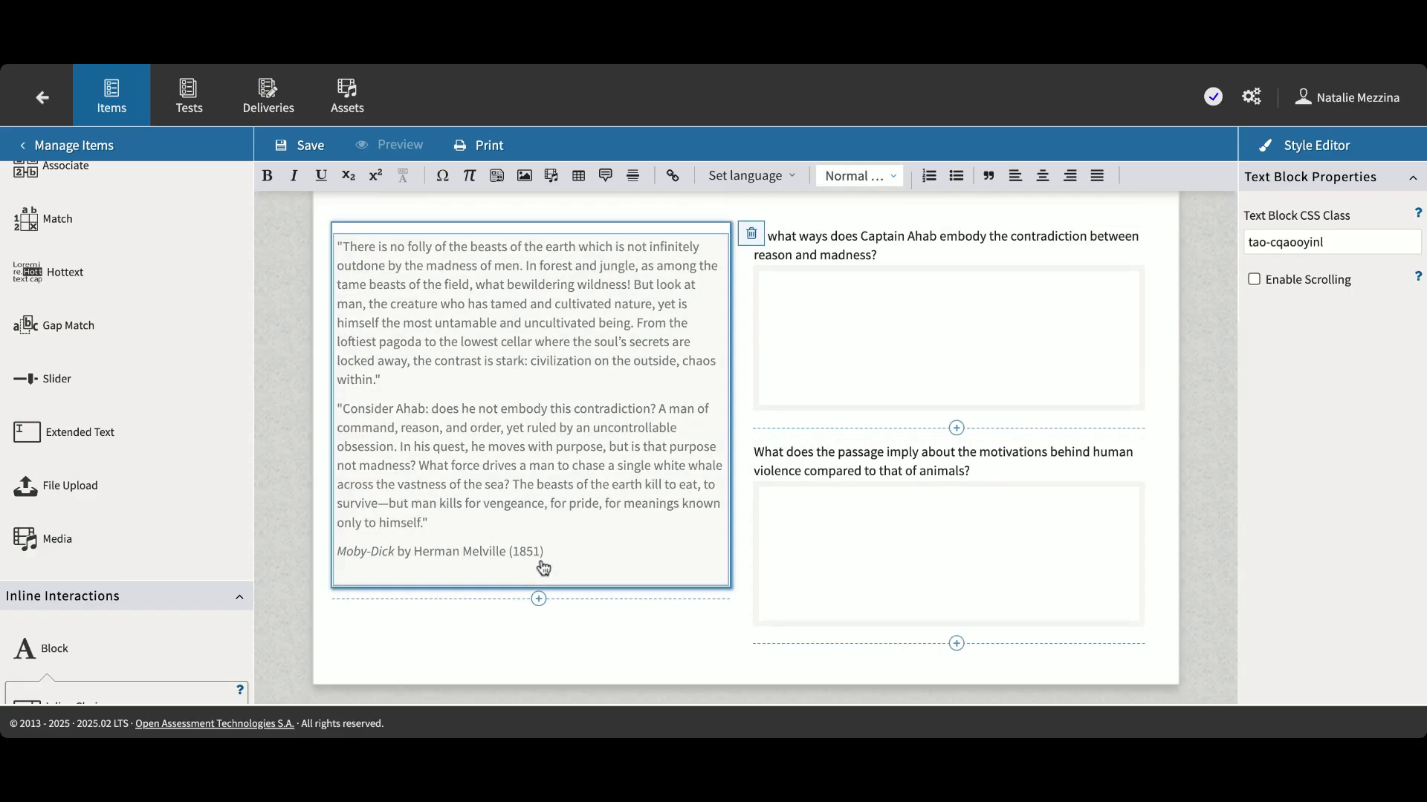
pyautogui.click(540, 602)
pyautogui.scroll(-2, 562, 579)
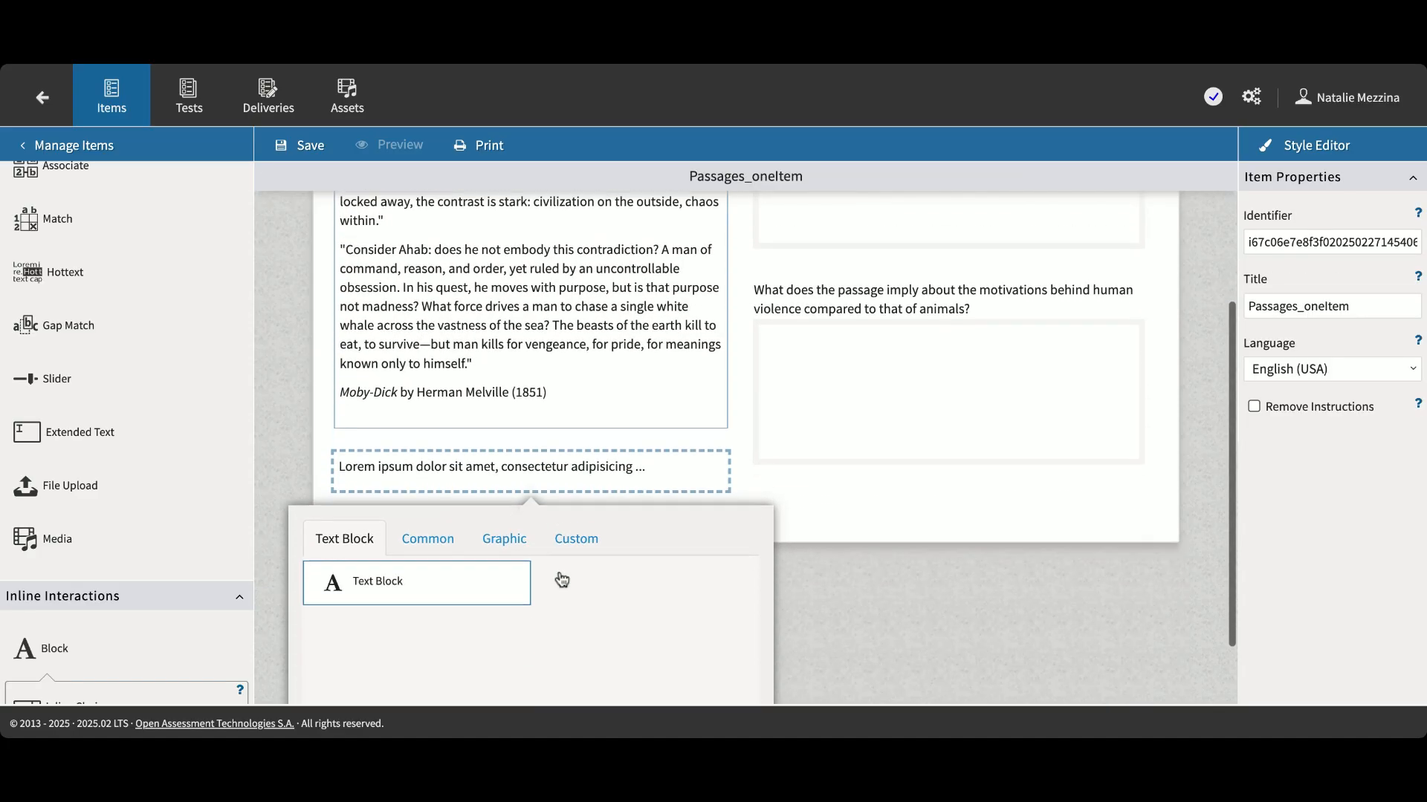
pyautogui.click(421, 543)
pyautogui.click(428, 583)
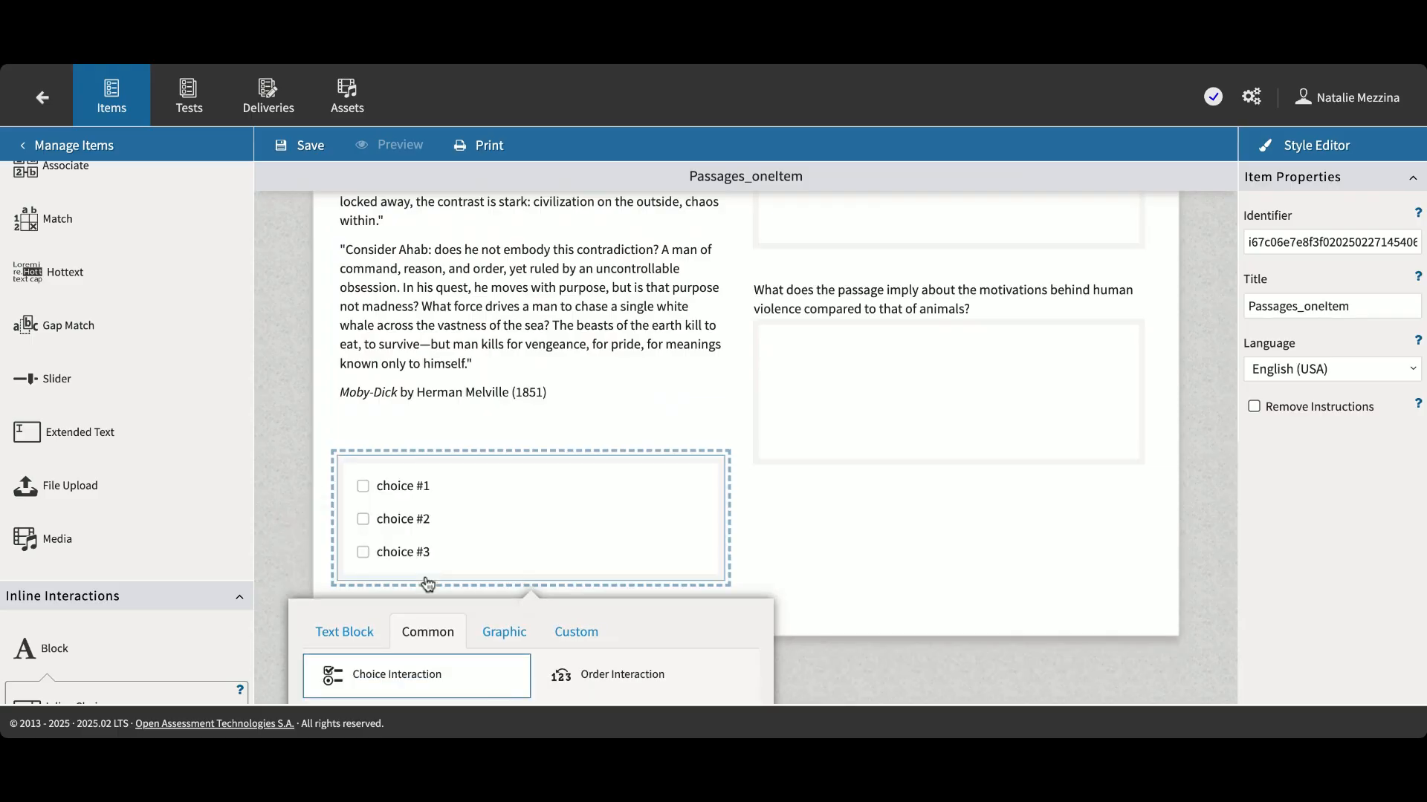
pyautogui.click(460, 500)
# Enter the question "How does the passage describe Captain Ahab?" and three answer choices, the third "As a man who is both disciplined and consumed by obsession".
pyautogui.write('How does the passage describe Captain Ahab?')
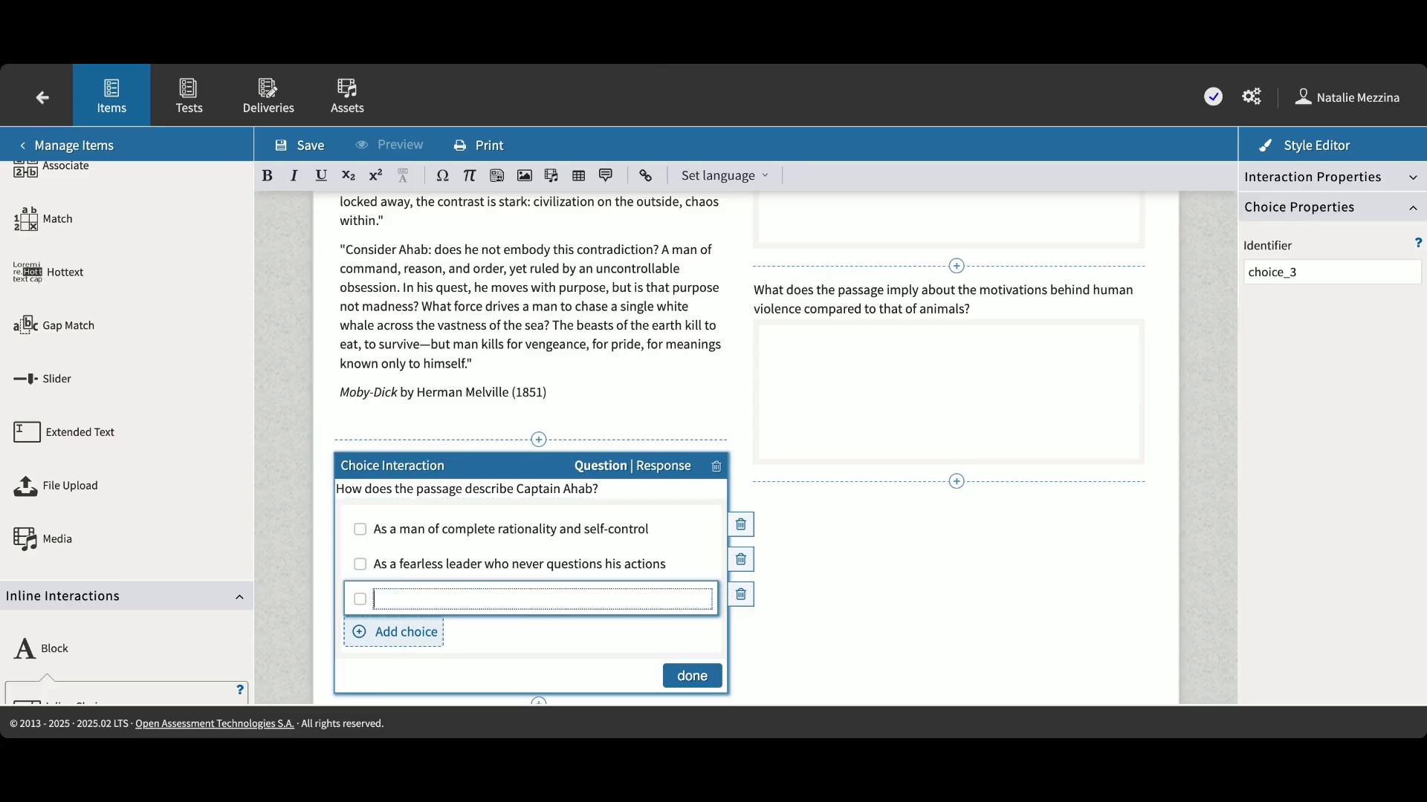
pyautogui.write('As a man who is both disciplined and consumed by obsession')
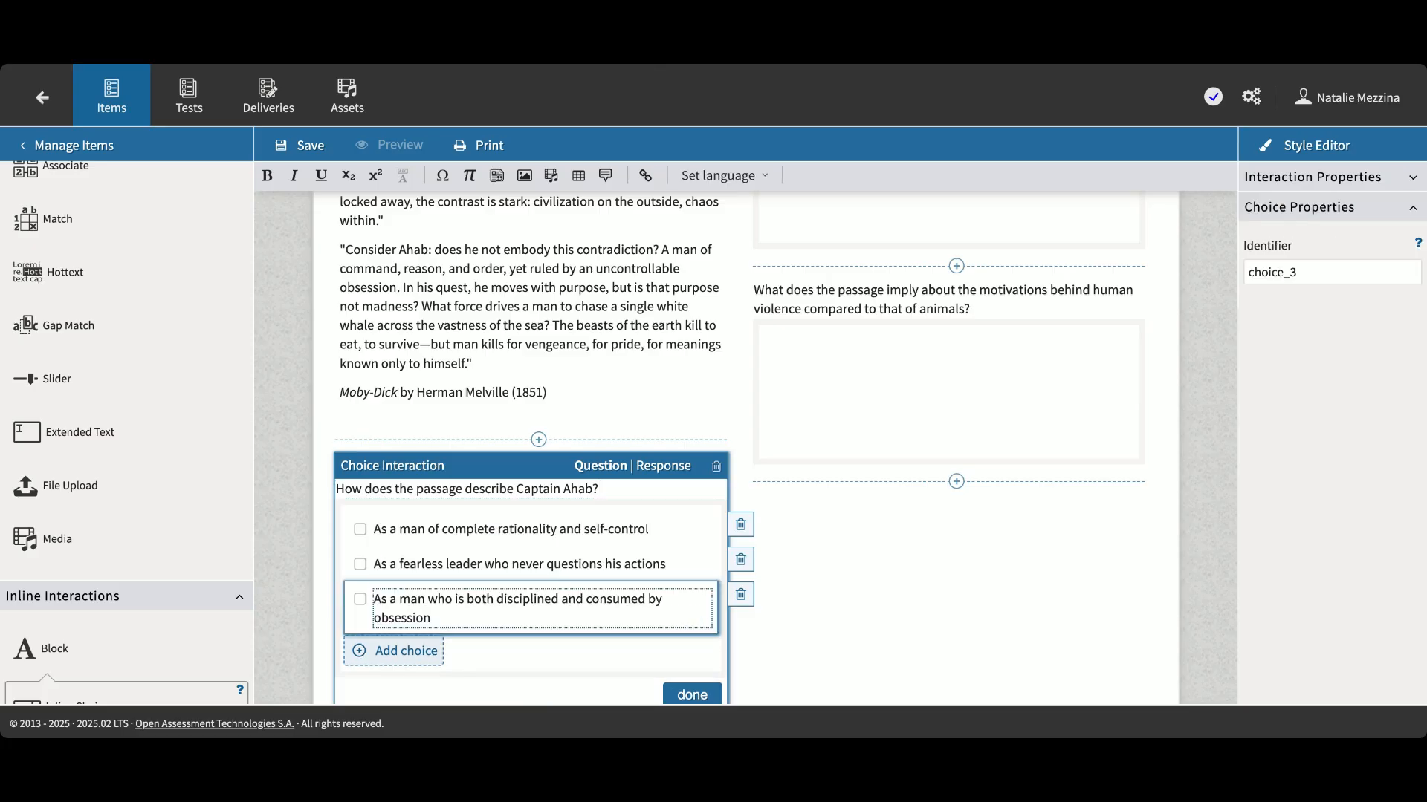
# Define "As a man who is both disciplined and consumed by obsession" as the choice question's correct response and finish editing the interaction.
pyautogui.click(676, 470)
pyautogui.click(360, 642)
pyautogui.scroll(-2, 587, 580)
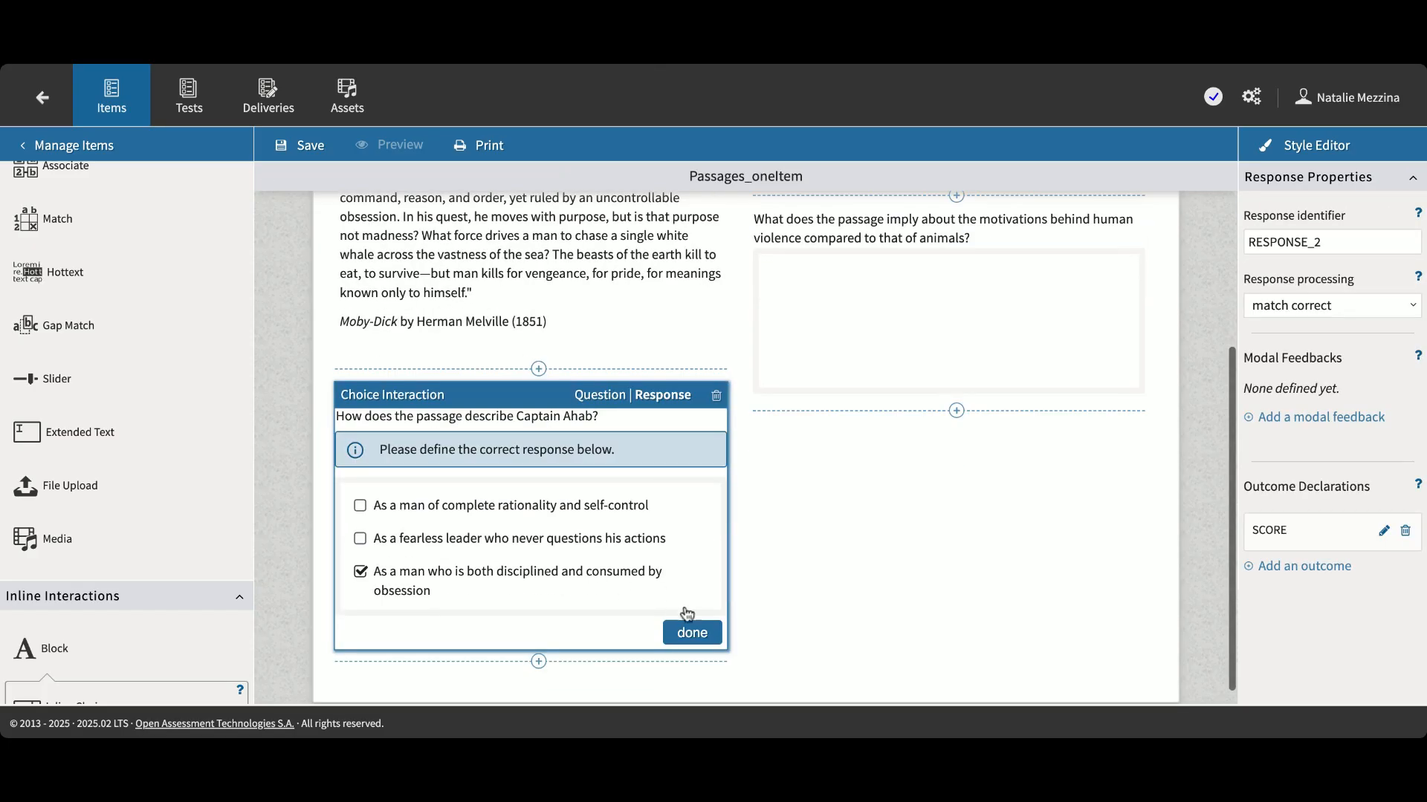
pyautogui.click(694, 633)
# Enable scrolling on the Moby-Dick passage's text block with a block height of Half height, and save the item.
pyautogui.scroll(2, 698, 535)
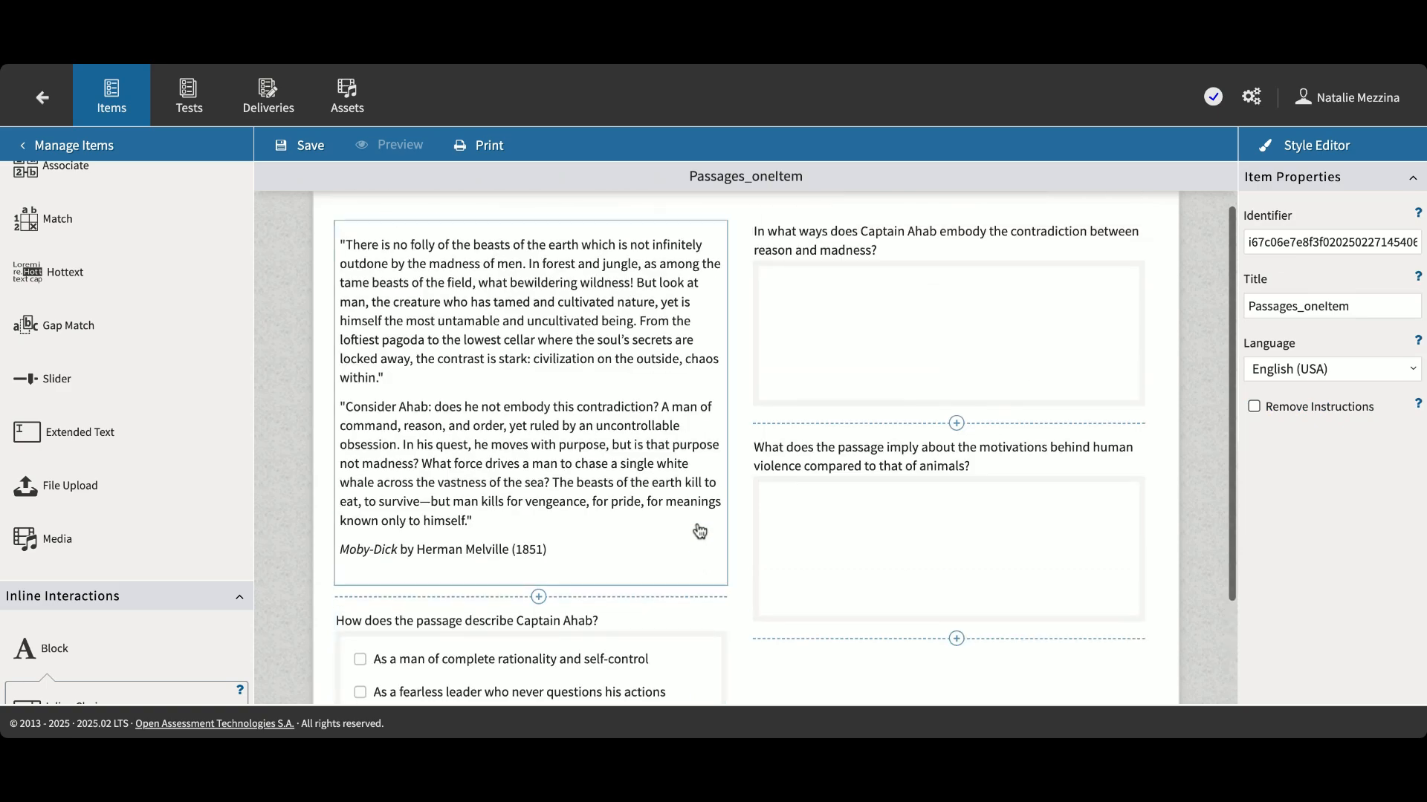
pyautogui.click(596, 391)
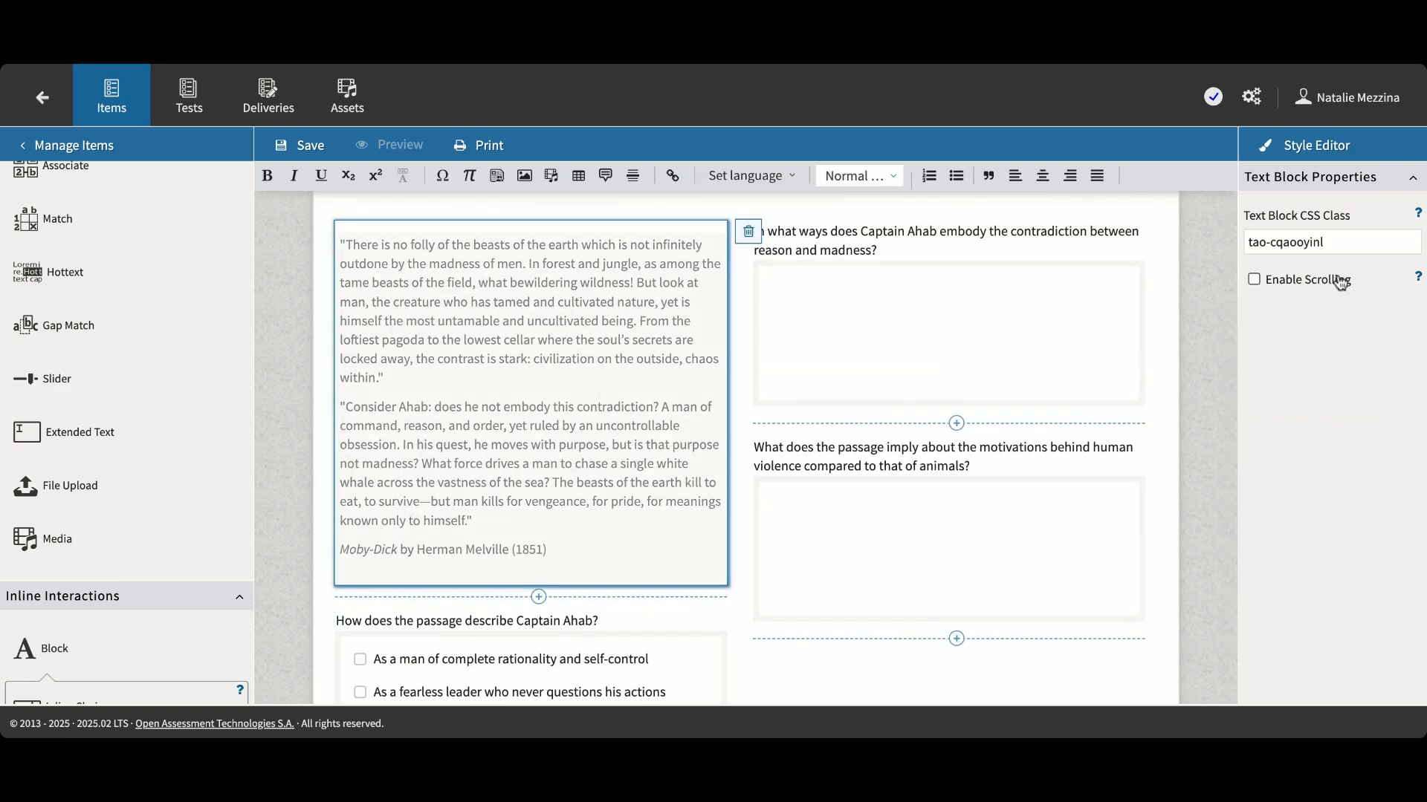
pyautogui.click(1255, 280)
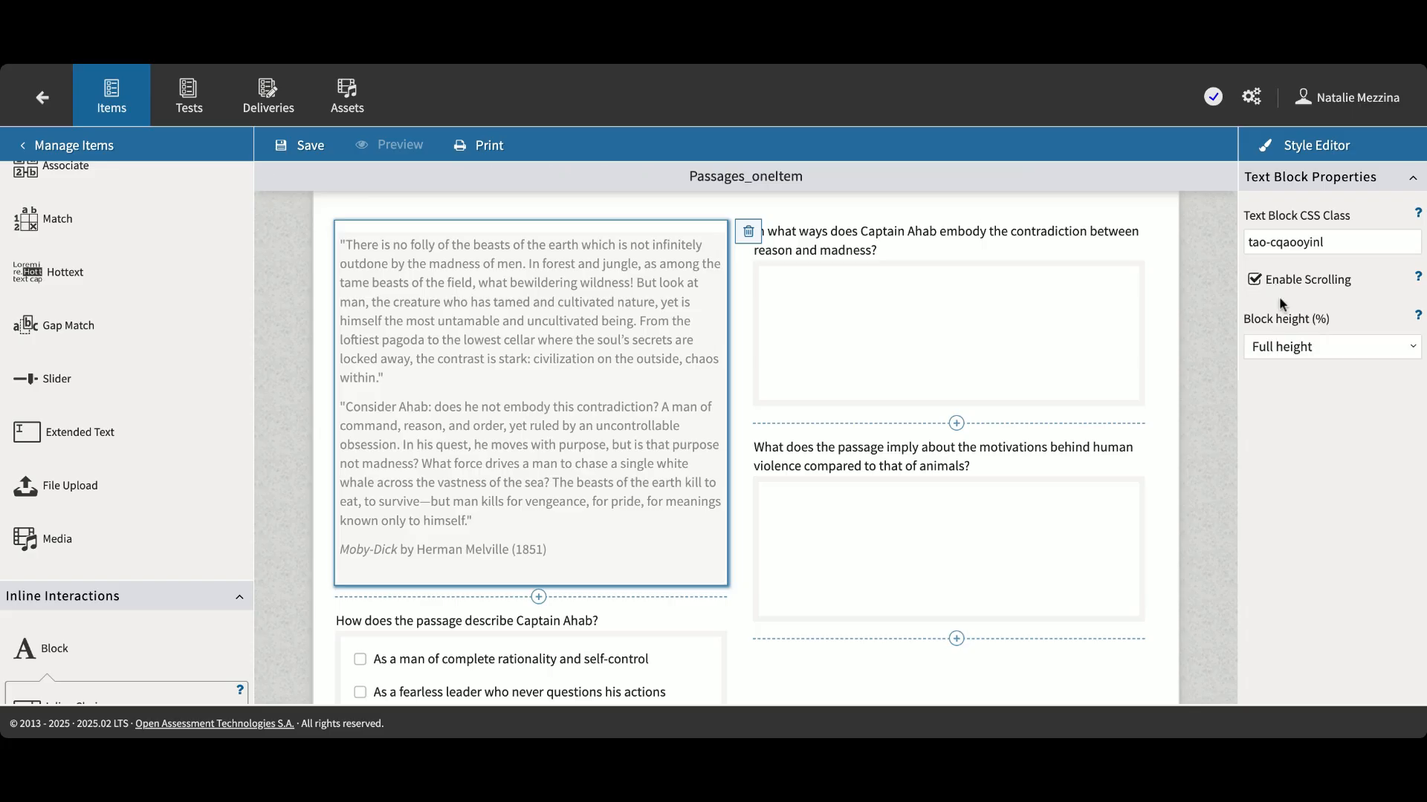
pyautogui.click(1370, 356)
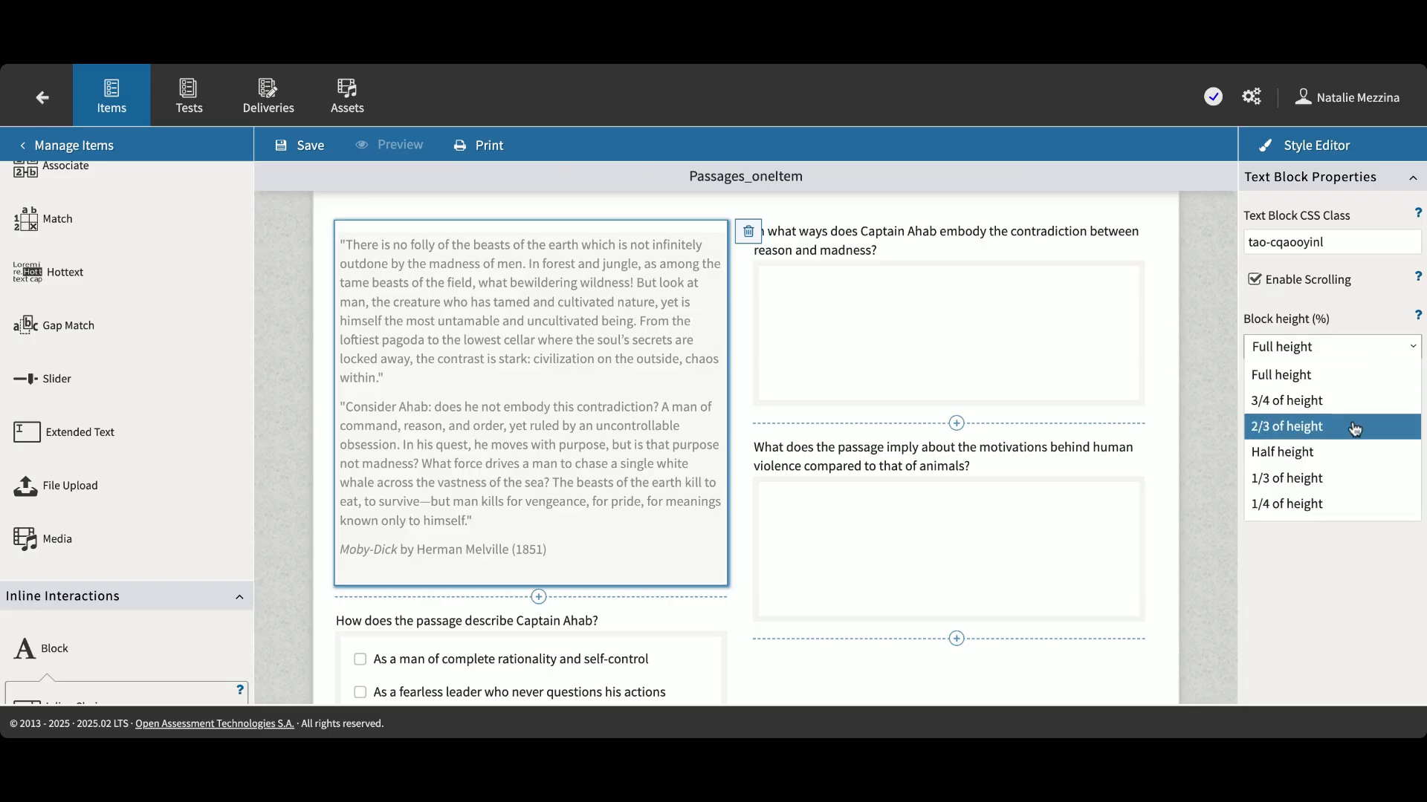
pyautogui.click(1350, 454)
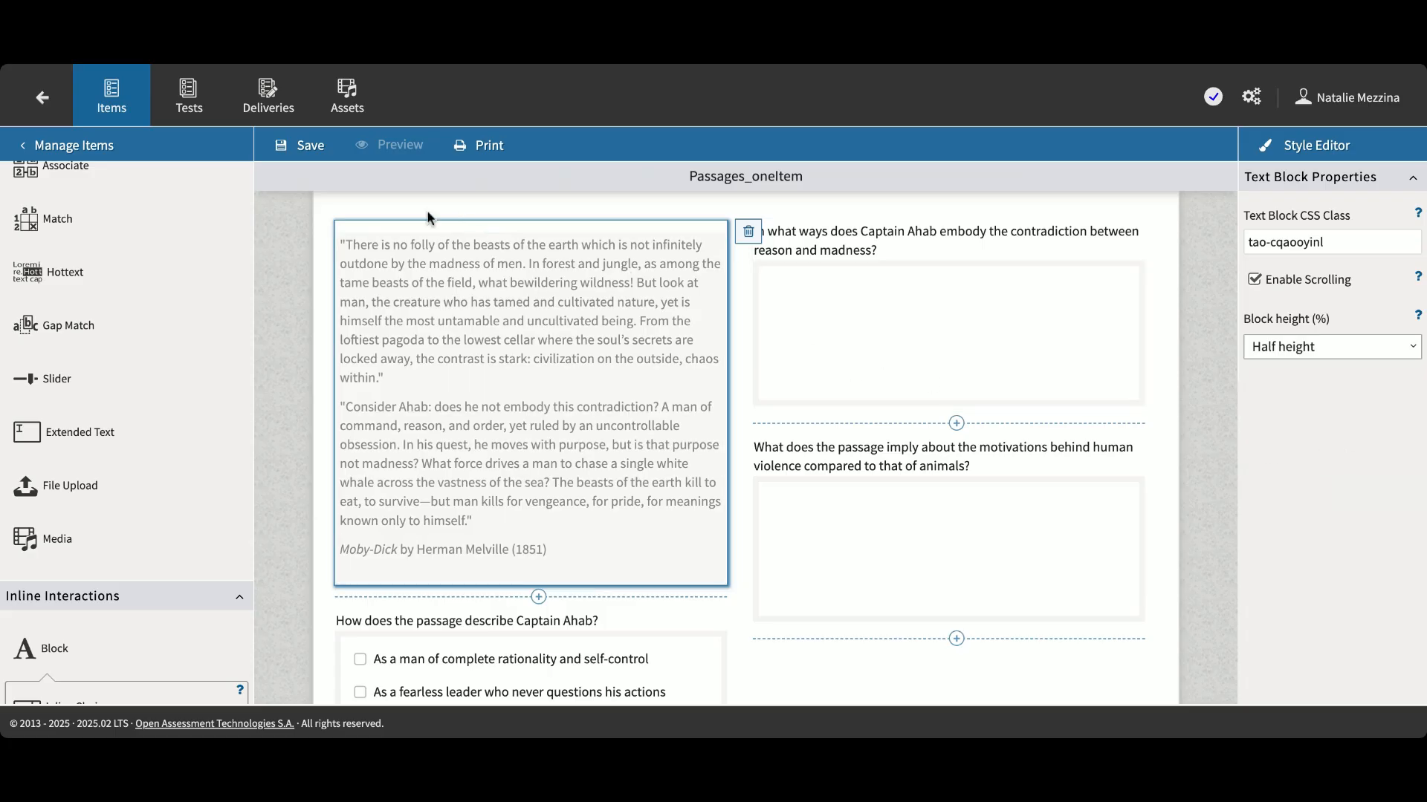
pyautogui.click(297, 147)
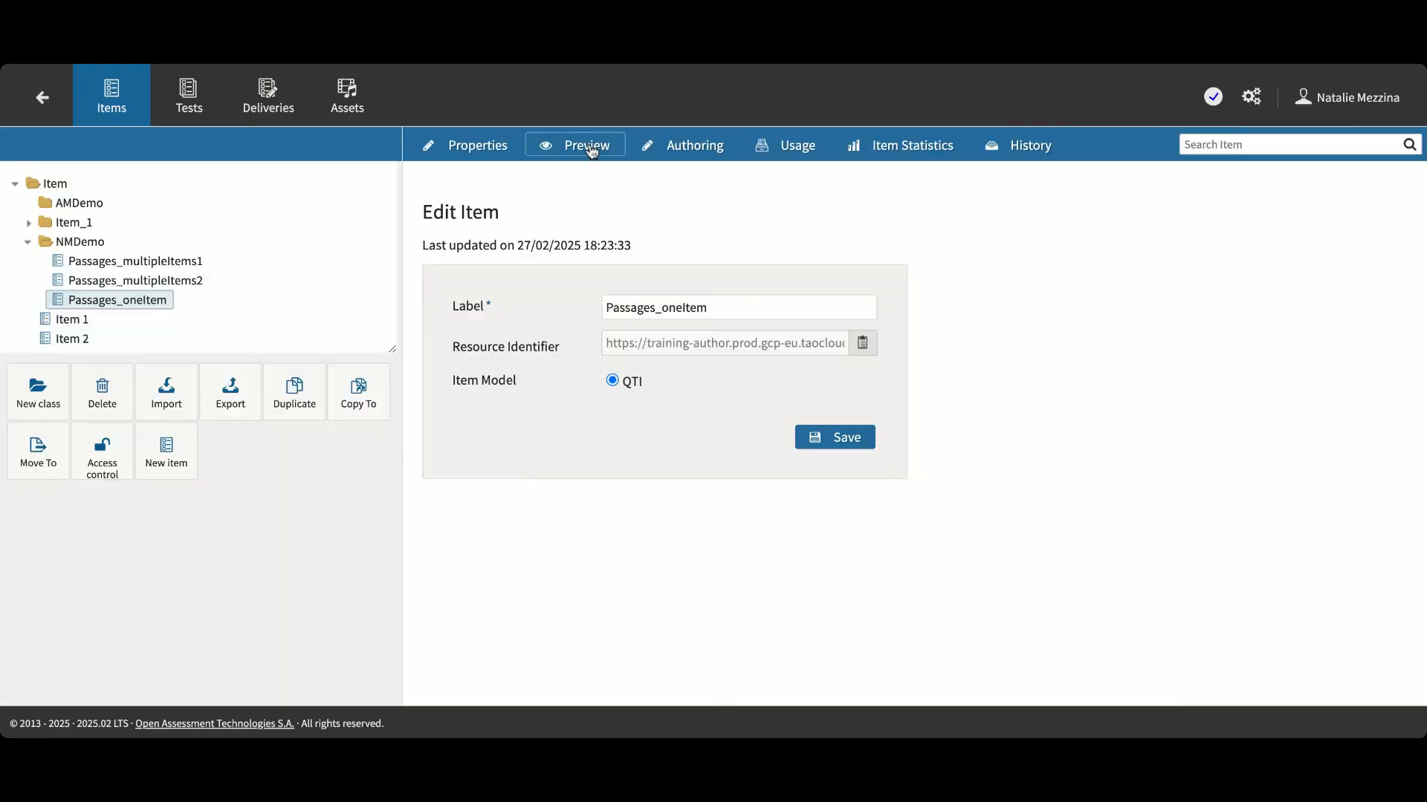
# Preview the Passages_oneItem item and check how the passage and the extended text questions scroll independently.
pyautogui.click(590, 145)
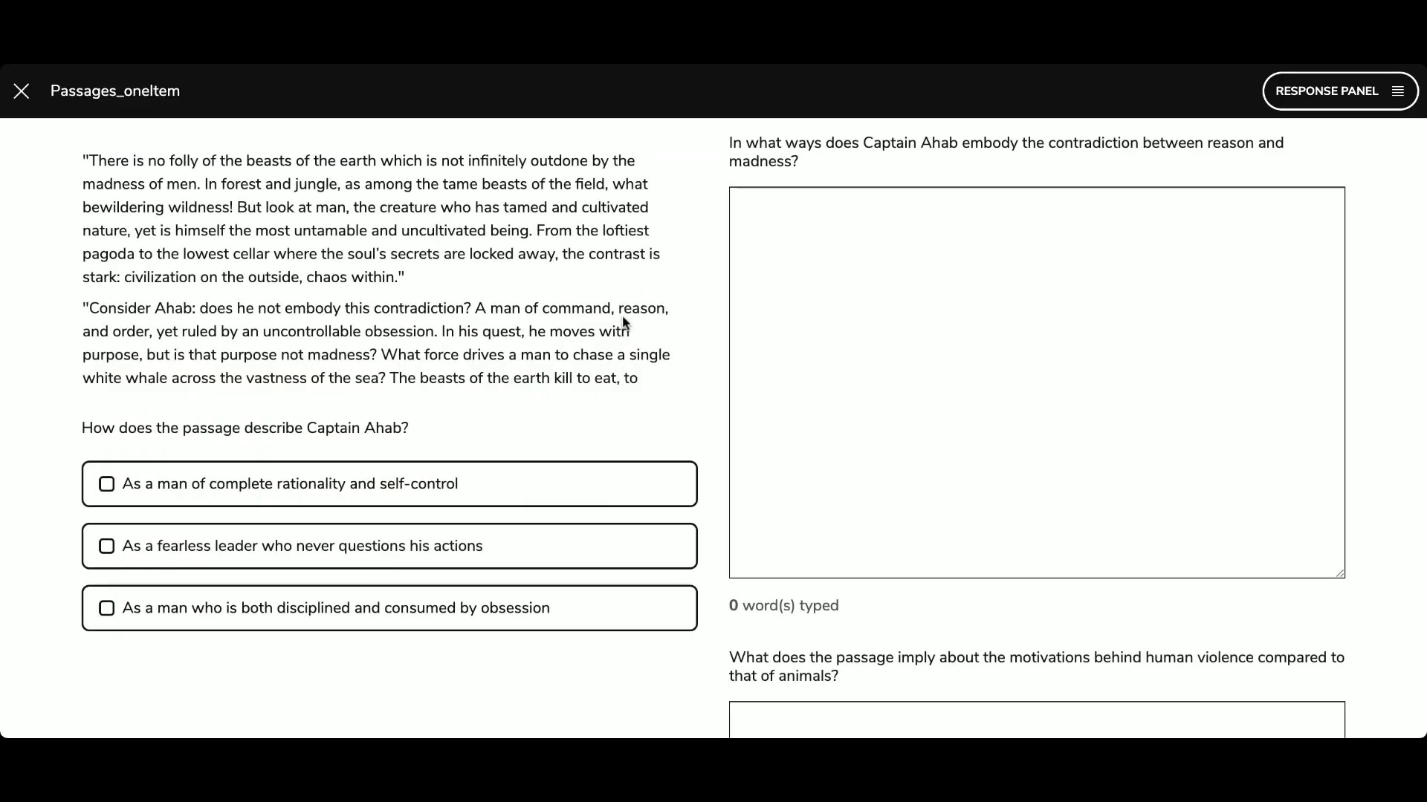
pyautogui.scroll(-2, 511, 322)
pyautogui.scroll(2, 511, 318)
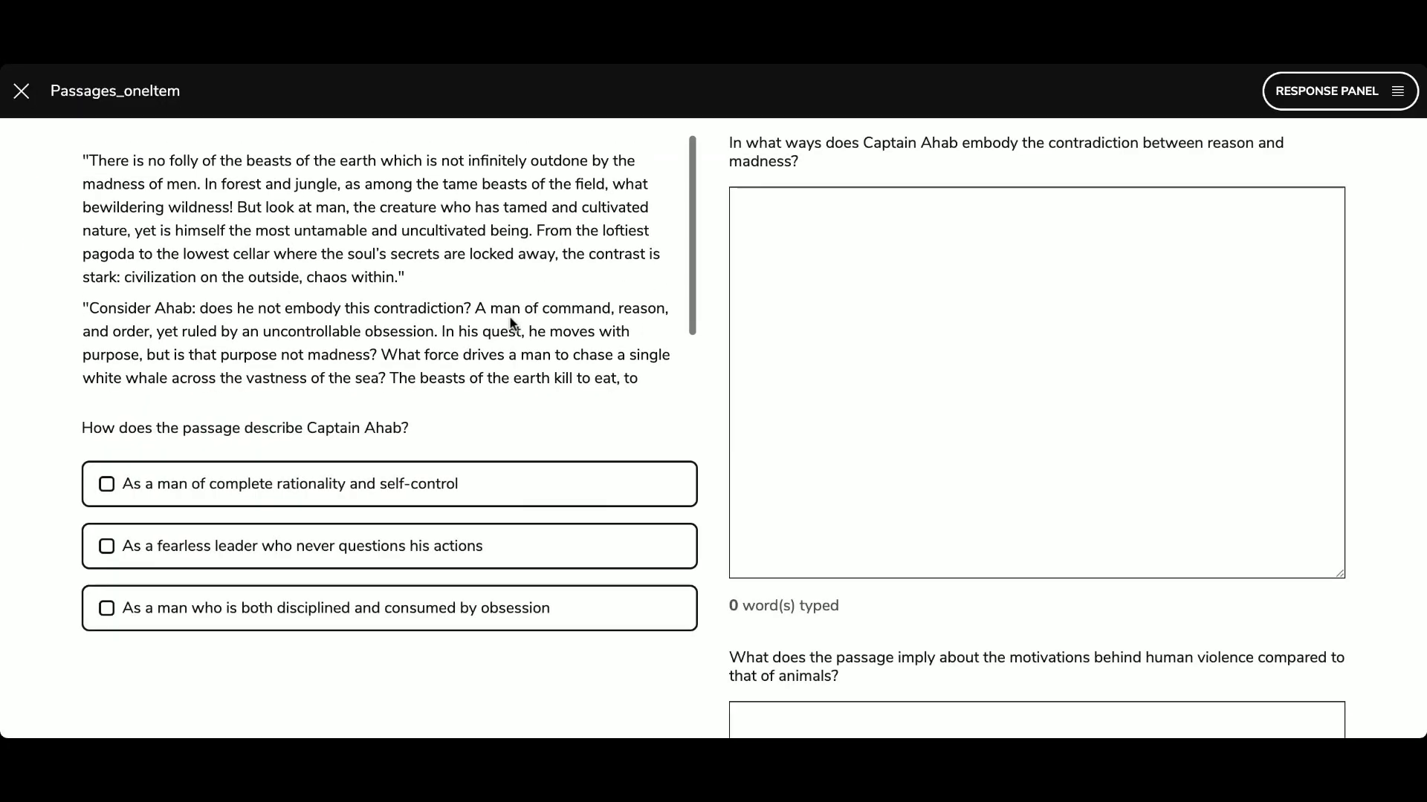
pyautogui.click(860, 418)
pyautogui.scroll(-5, 860, 417)
pyautogui.scroll(5, 860, 418)
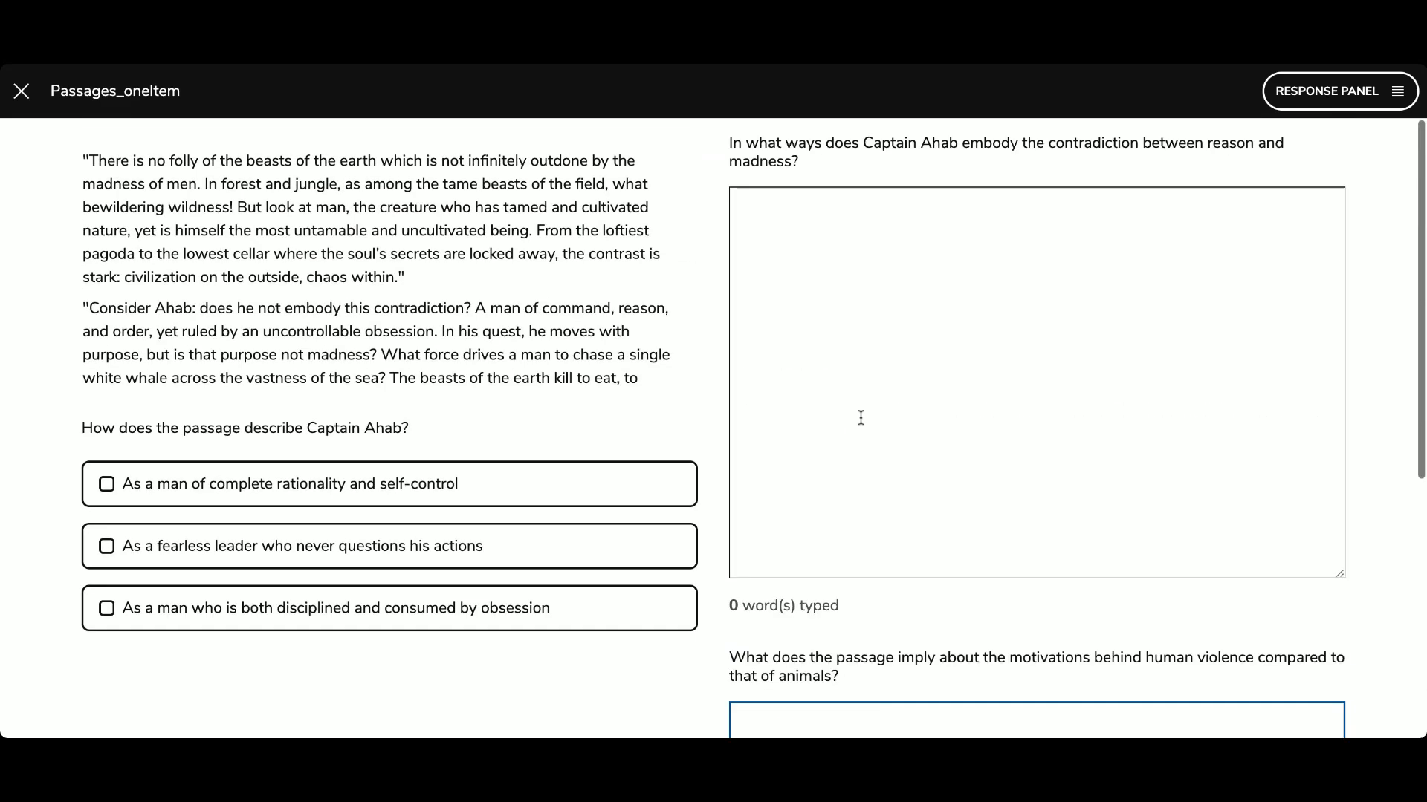